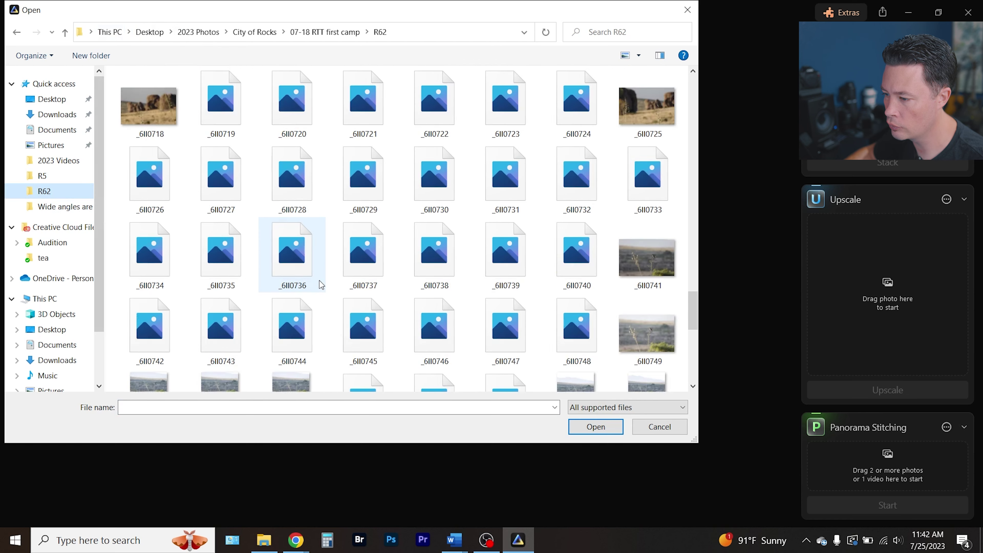
# Add the six selected Milky Way photos to Panorama Stitching and start stitching them
pyautogui.scroll(10, 325, 280)
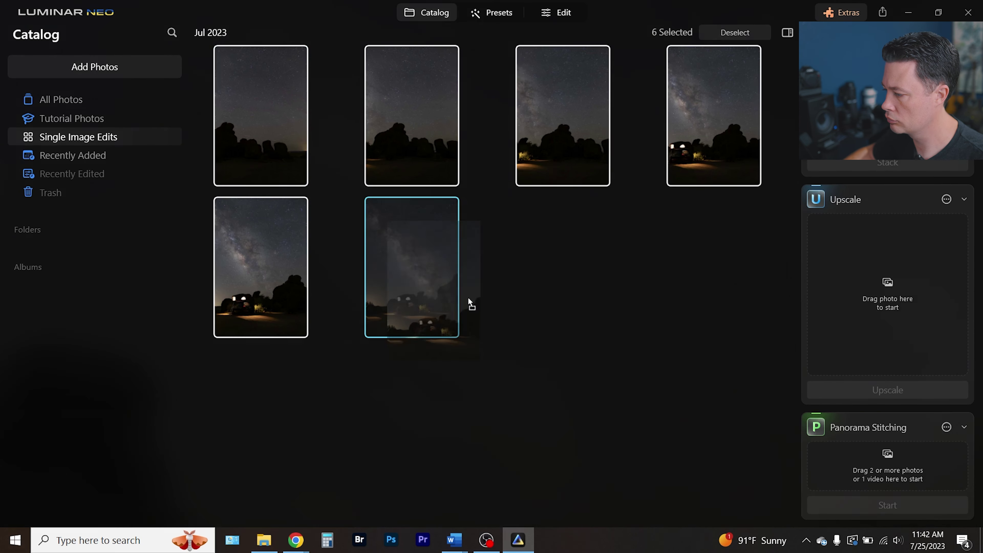
pyautogui.moveTo(467, 297); pyautogui.dragTo(885, 466)
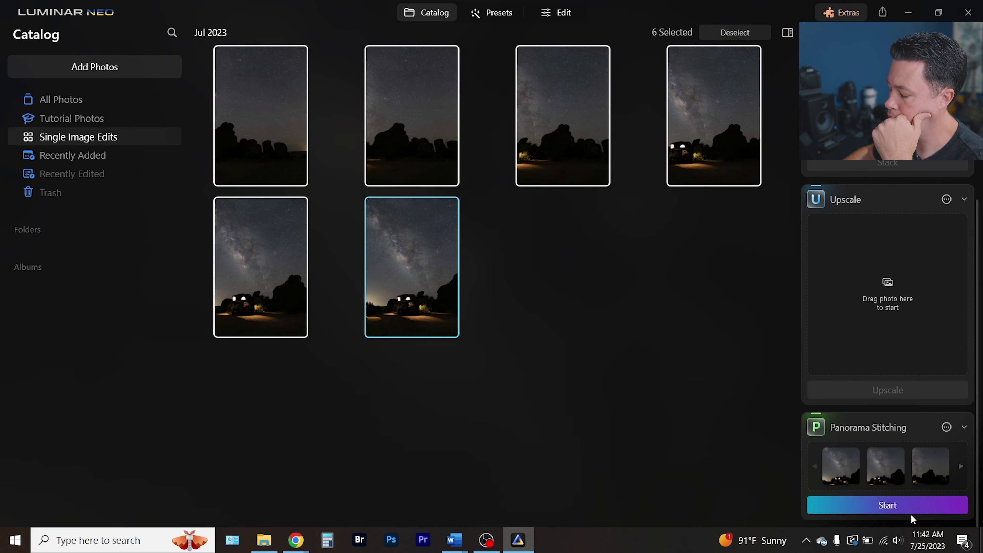
pyautogui.click(897, 506)
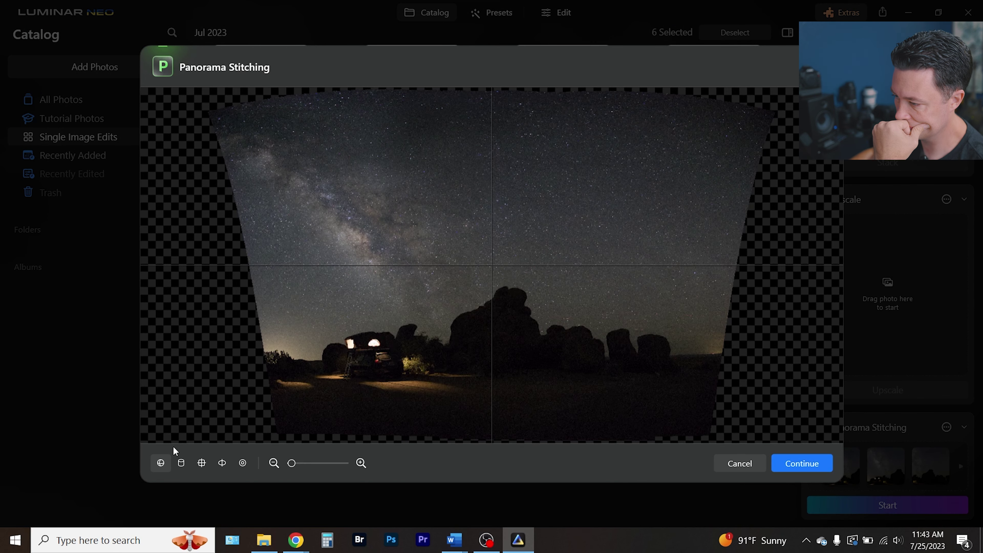
# Compare the last panorama projection with the first one, keep the first, and generate the panorama
pyautogui.click(243, 463)
pyautogui.click(160, 463)
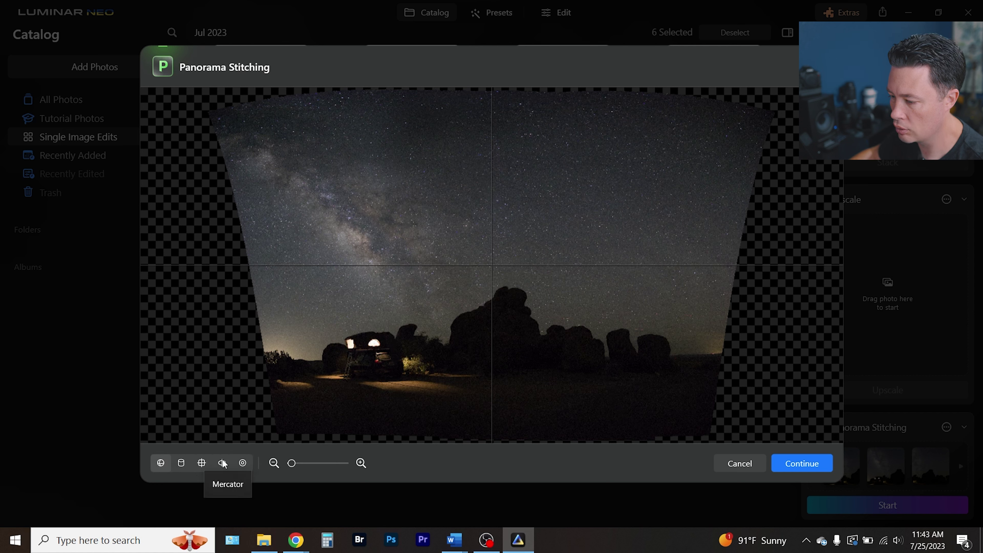
pyautogui.click(243, 463)
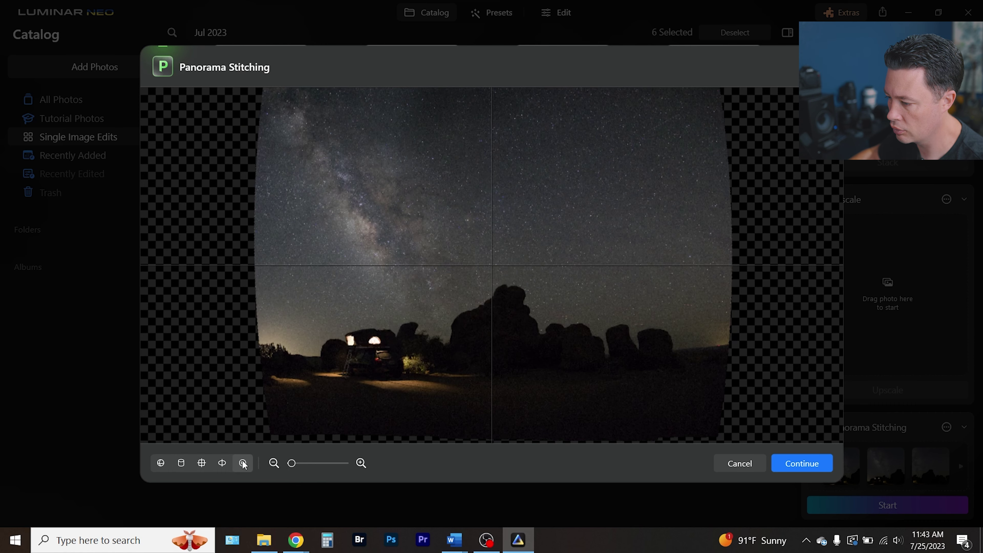
pyautogui.click(161, 462)
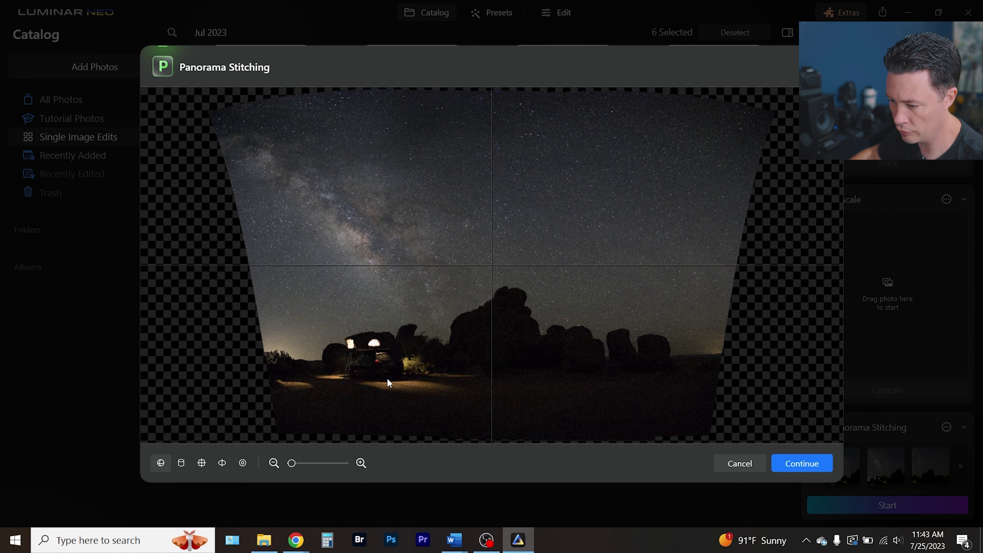
pyautogui.click(793, 466)
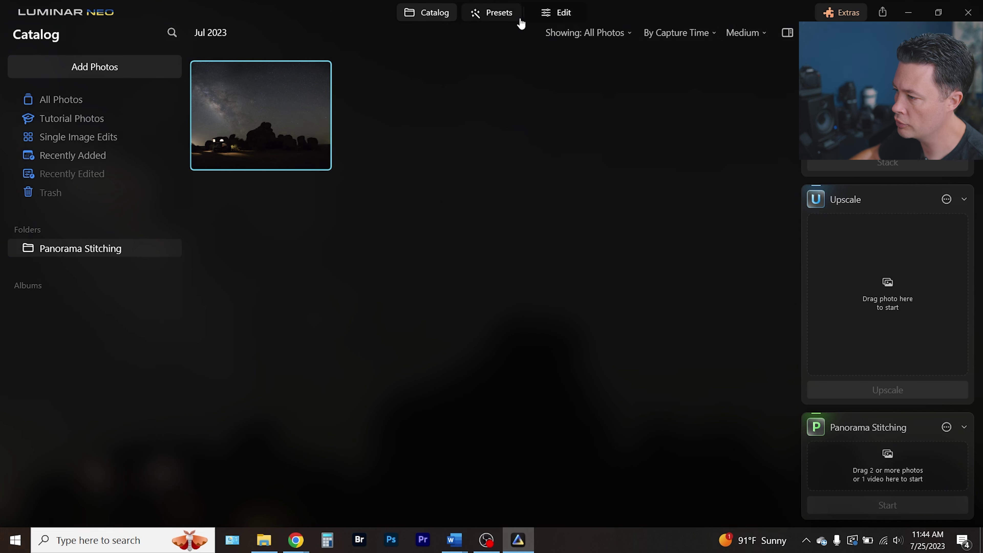
# Open the stitched panorama for editing and look through the Essentials, Landscape and other preset collections
pyautogui.click(562, 12)
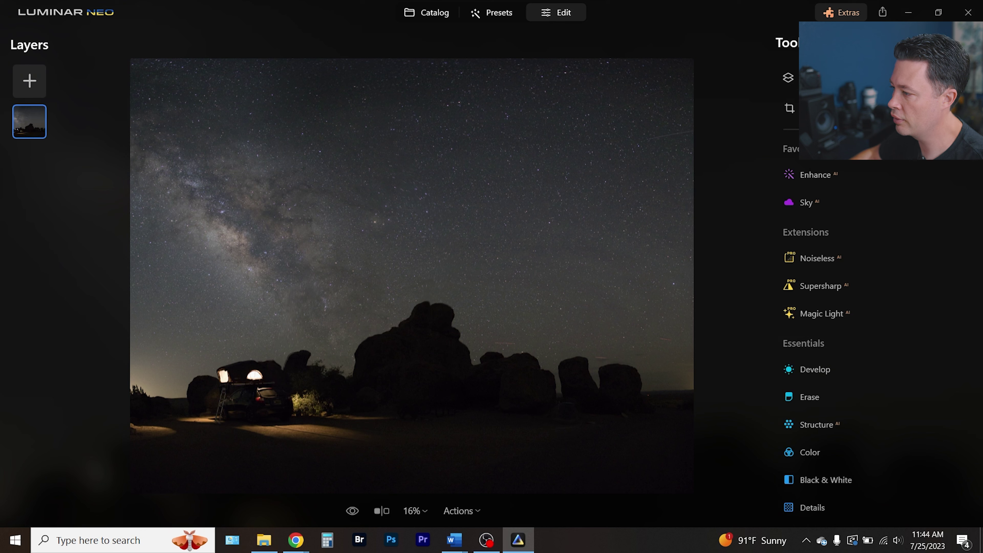
pyautogui.click(500, 13)
pyautogui.scroll(-2, 861, 306)
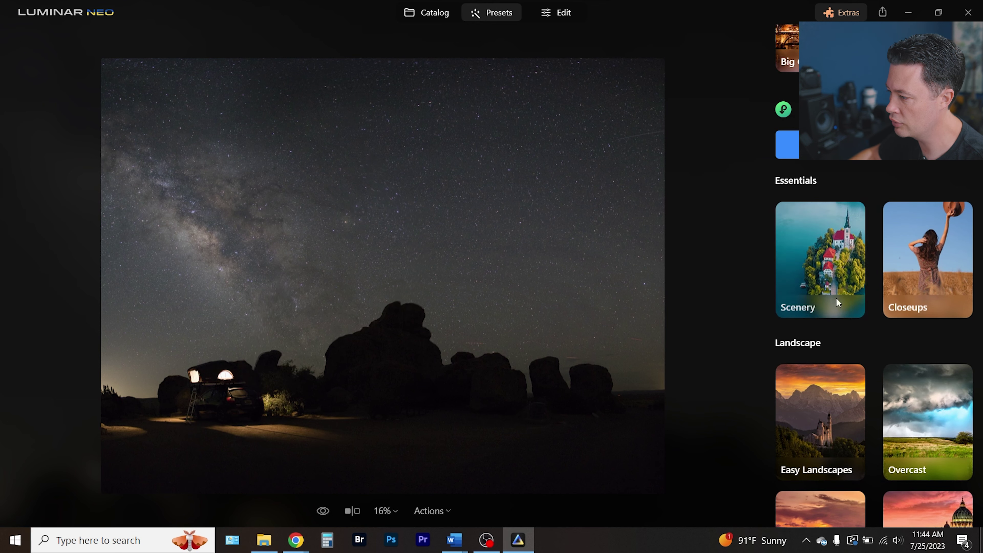
pyautogui.scroll(-2, 847, 301)
pyautogui.scroll(-2, 851, 346)
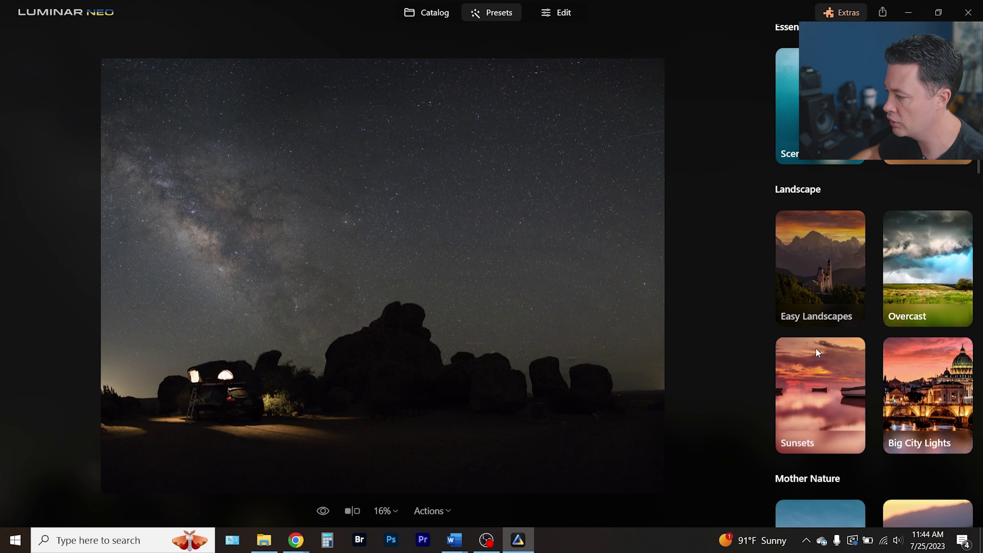
pyautogui.scroll(-3, 825, 338)
pyautogui.scroll(-3, 825, 340)
pyautogui.scroll(5, 825, 353)
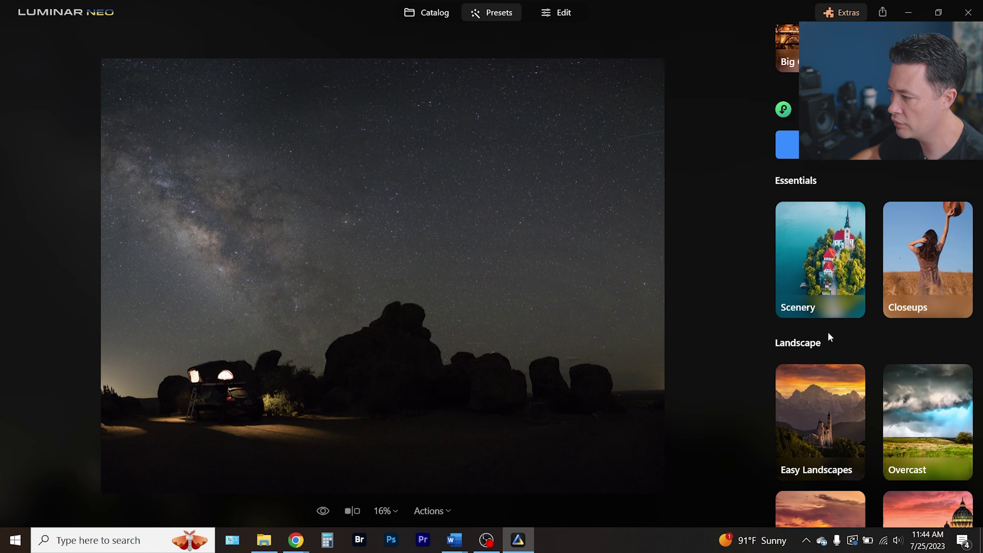
pyautogui.scroll(2, 827, 330)
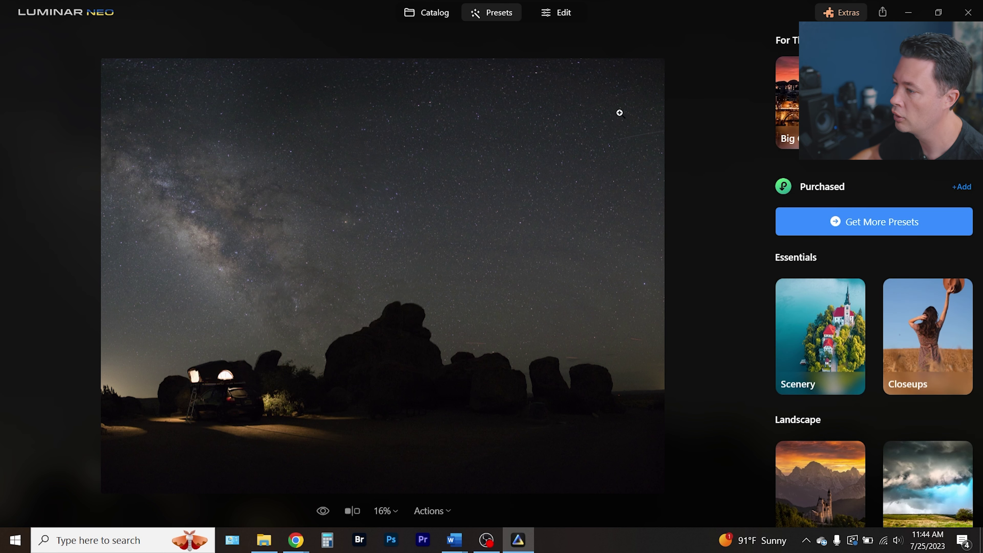
# Return to the editing tools and apply Enhance AI to the panorama with Accent set to 25
pyautogui.click(563, 14)
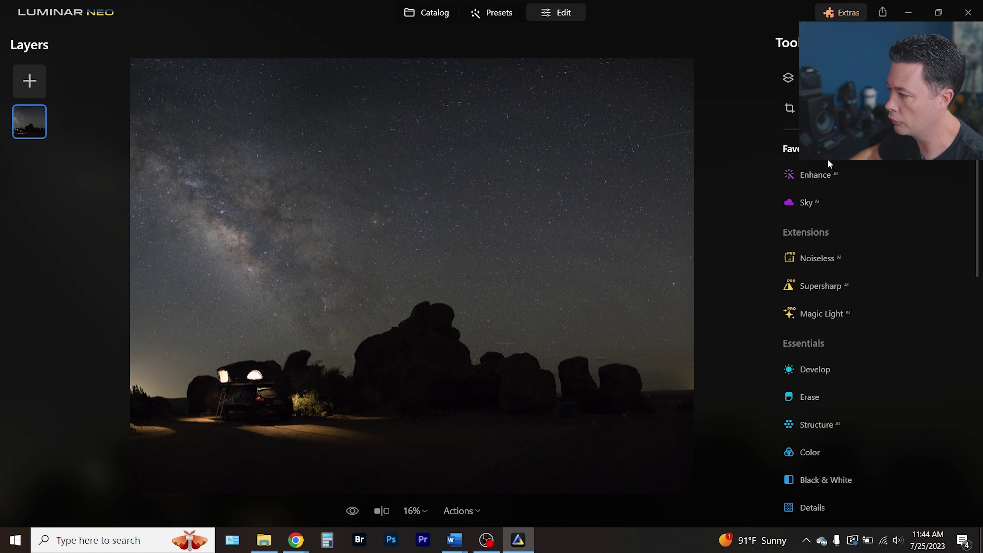
pyautogui.scroll(-2, 809, 232)
pyautogui.scroll(-4, 813, 239)
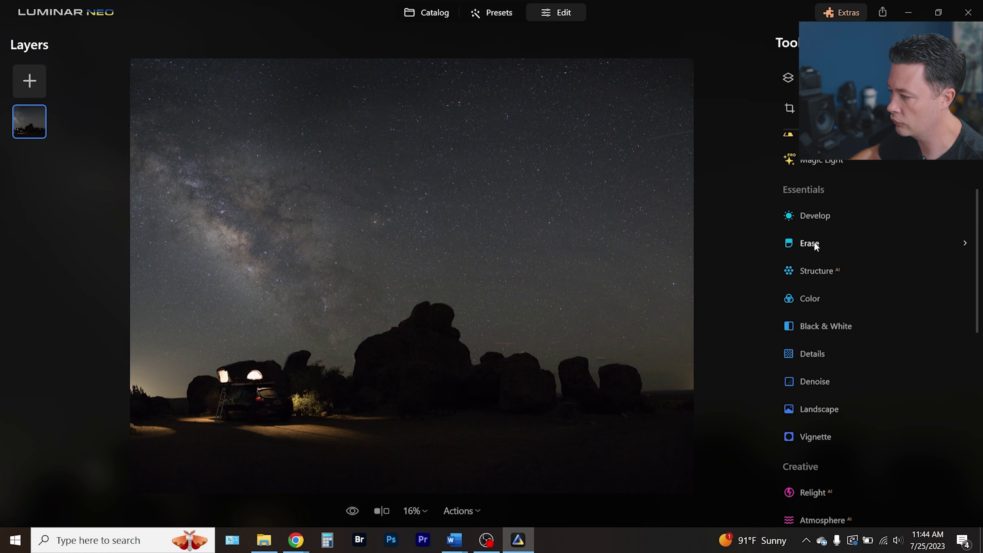
pyautogui.scroll(2, 825, 308)
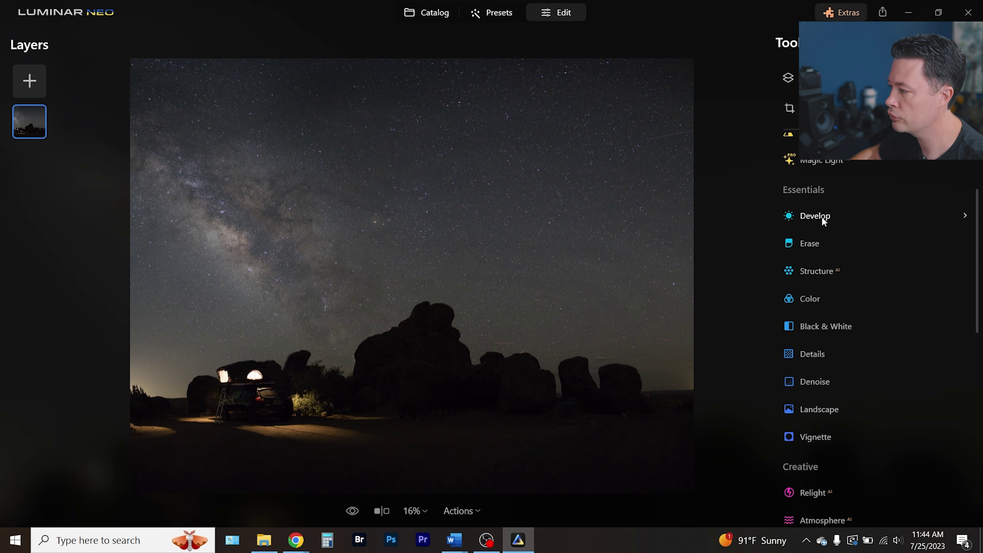
pyautogui.scroll(4, 822, 217)
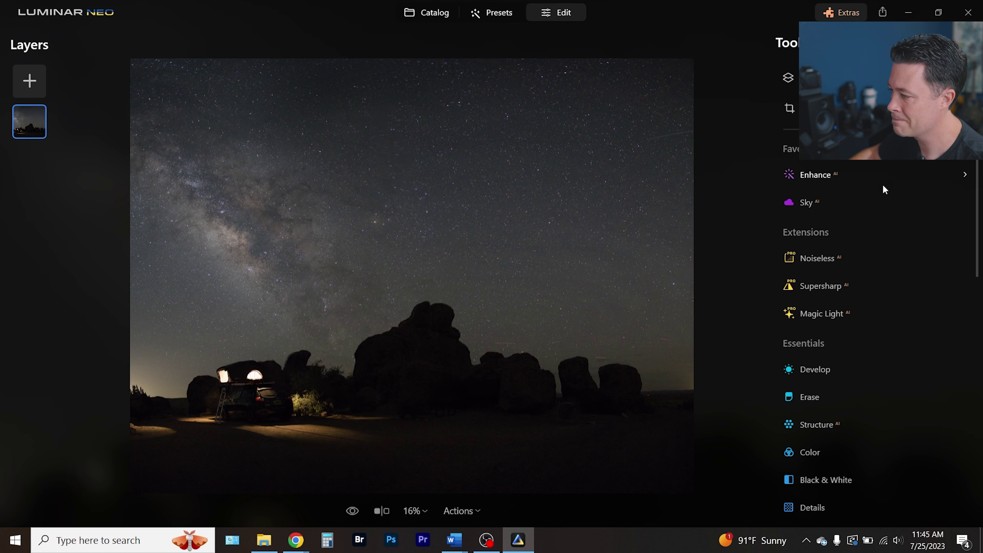
pyautogui.click(819, 173)
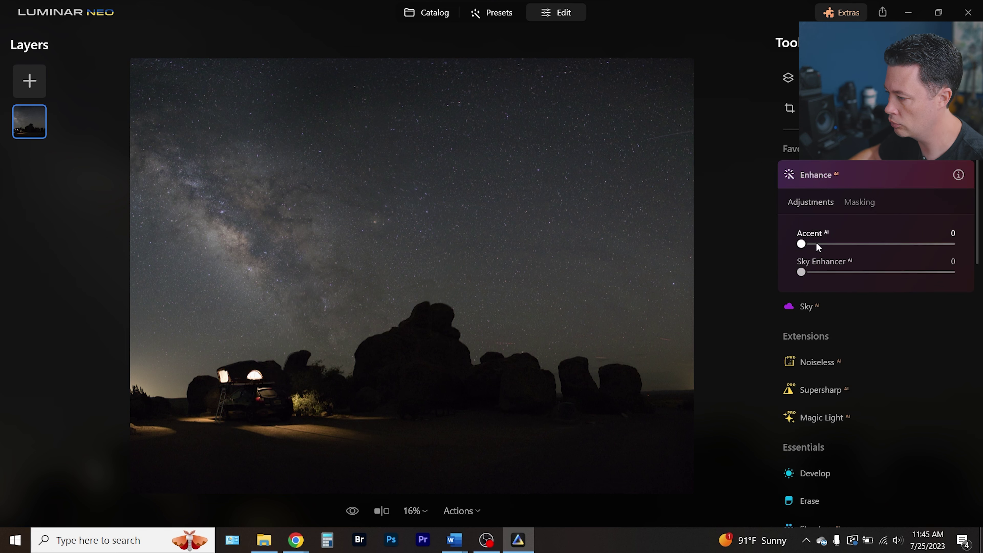
pyautogui.moveTo(814, 242); pyautogui.dragTo(937, 246)
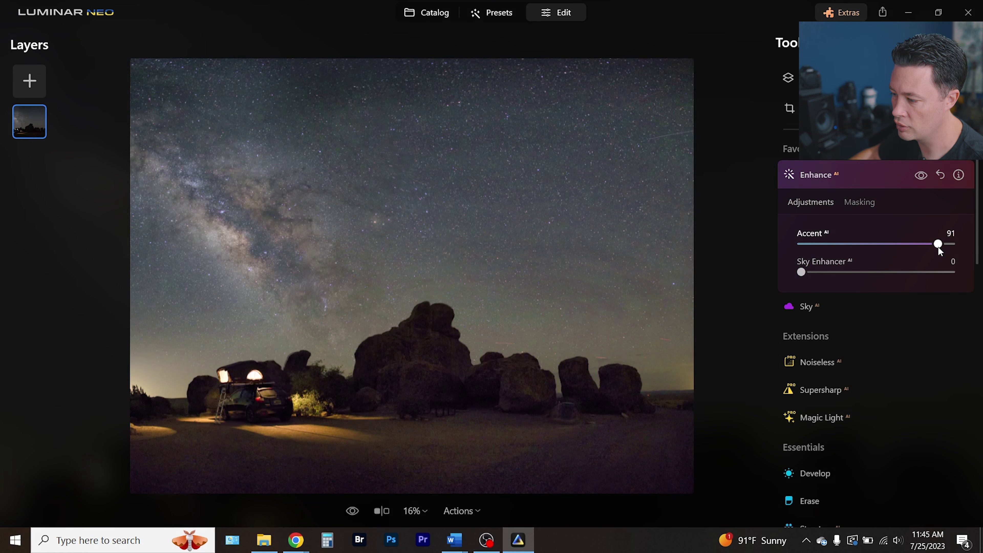
pyautogui.moveTo(938, 246); pyautogui.dragTo(833, 242)
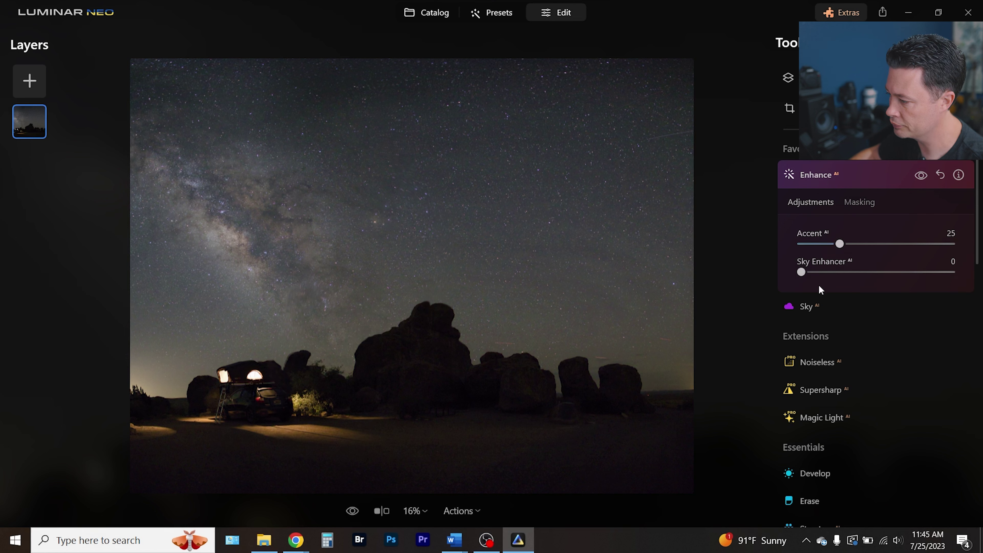
# Apply Noiseless AI noise reduction to the panorama at the High level
pyautogui.scroll(-2, 876, 325)
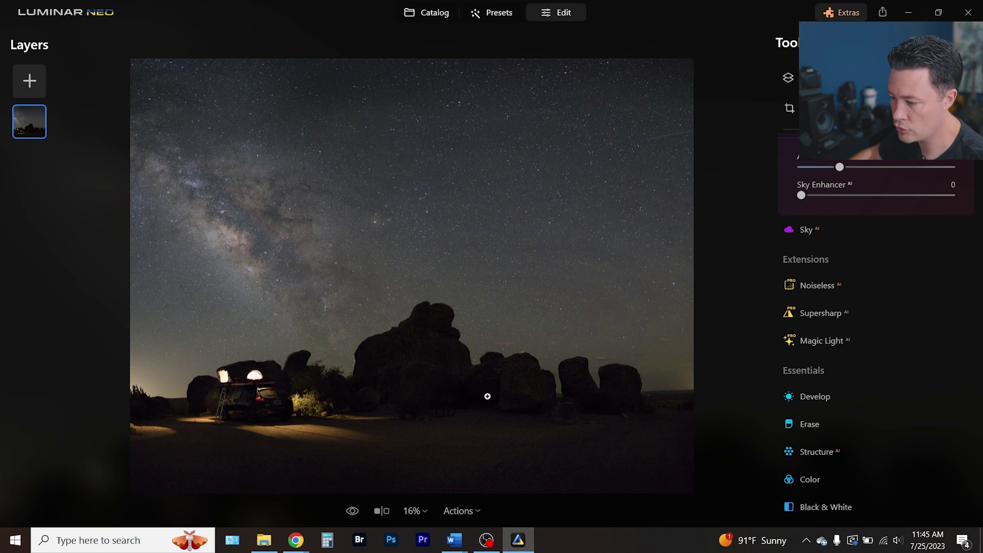
pyautogui.click(813, 287)
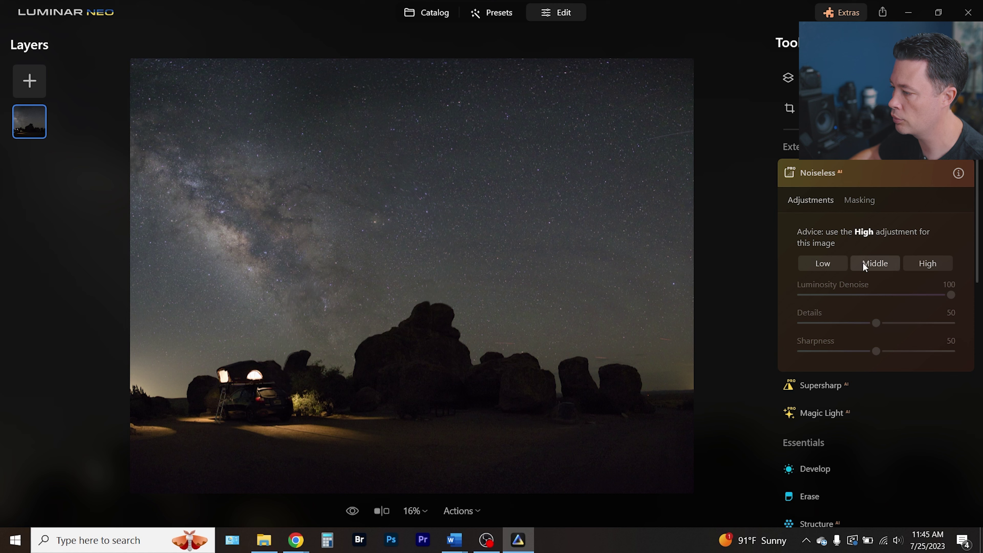
pyautogui.click(925, 263)
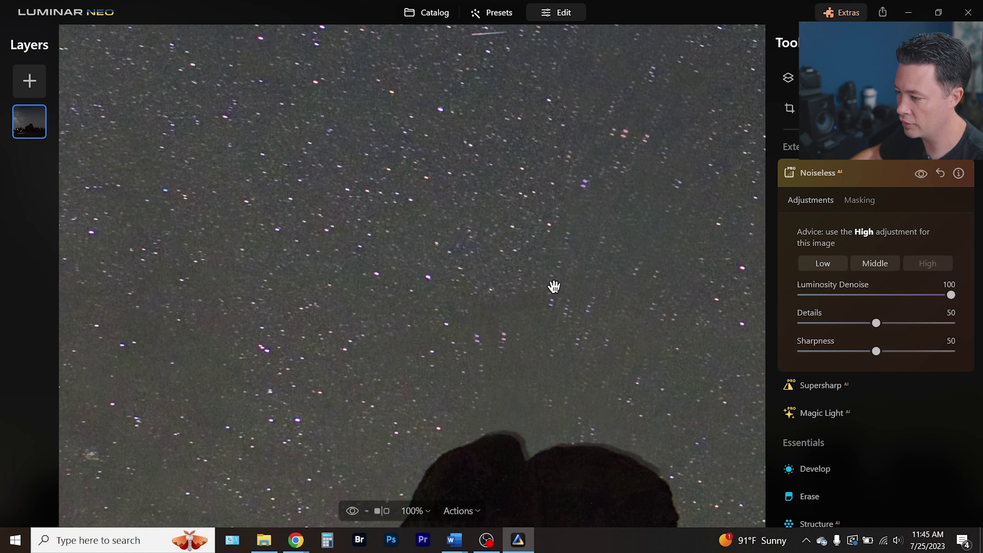
# Examine the rocks, horizon and starry sky at 100%, comparing them with and without the Noiseless AI effect
pyautogui.click(397, 270)
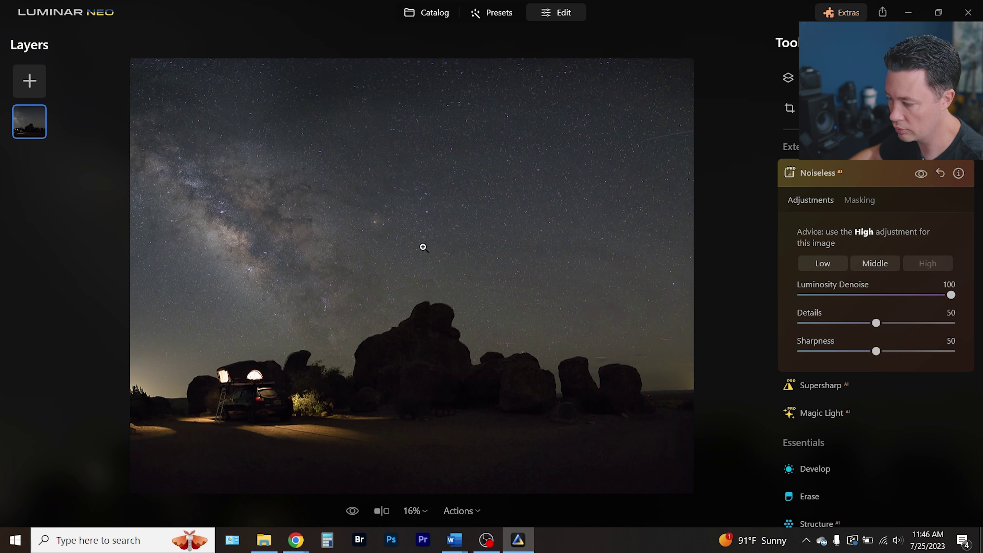
pyautogui.click(743, 427)
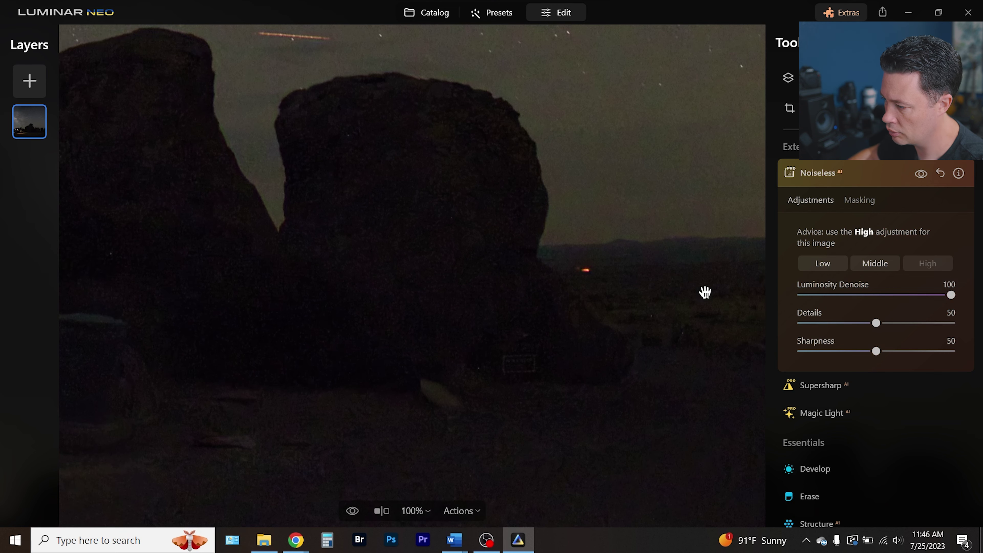
pyautogui.click(920, 177)
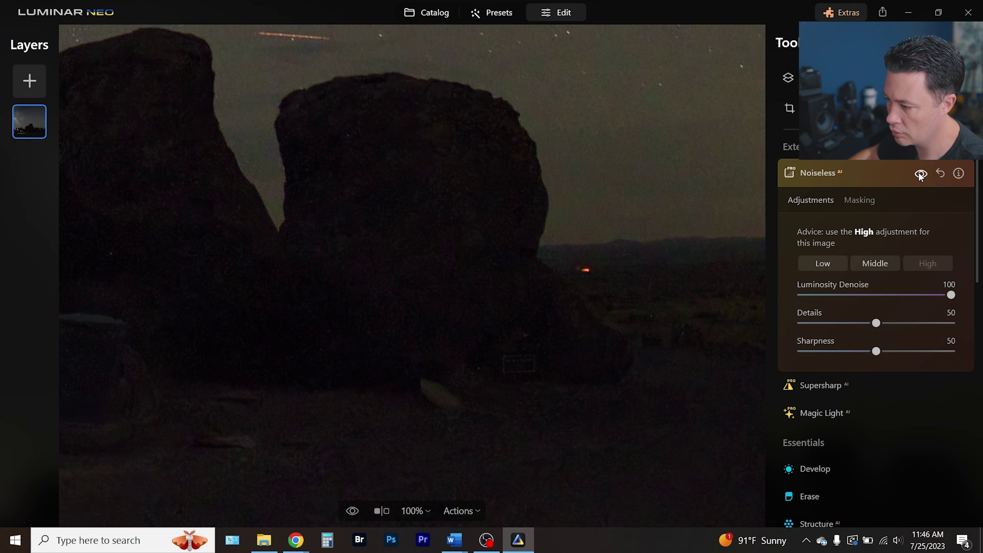
pyautogui.click(921, 175)
pyautogui.click(920, 175)
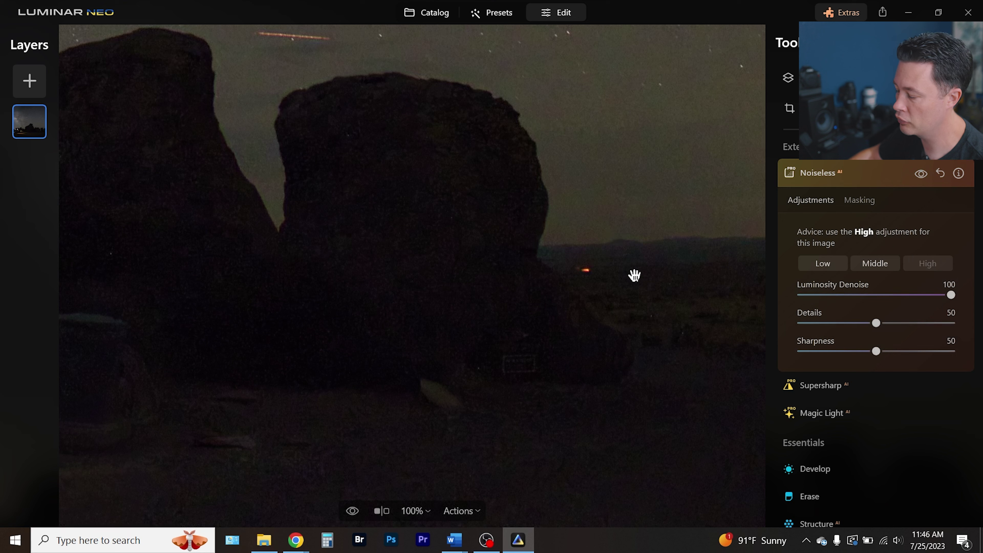
pyautogui.click(650, 129)
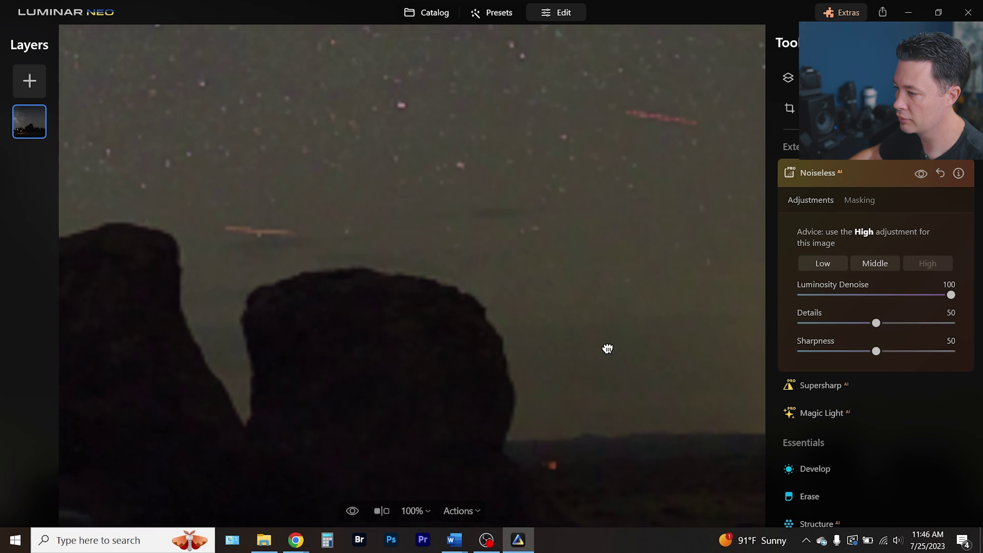
pyautogui.click(622, 161)
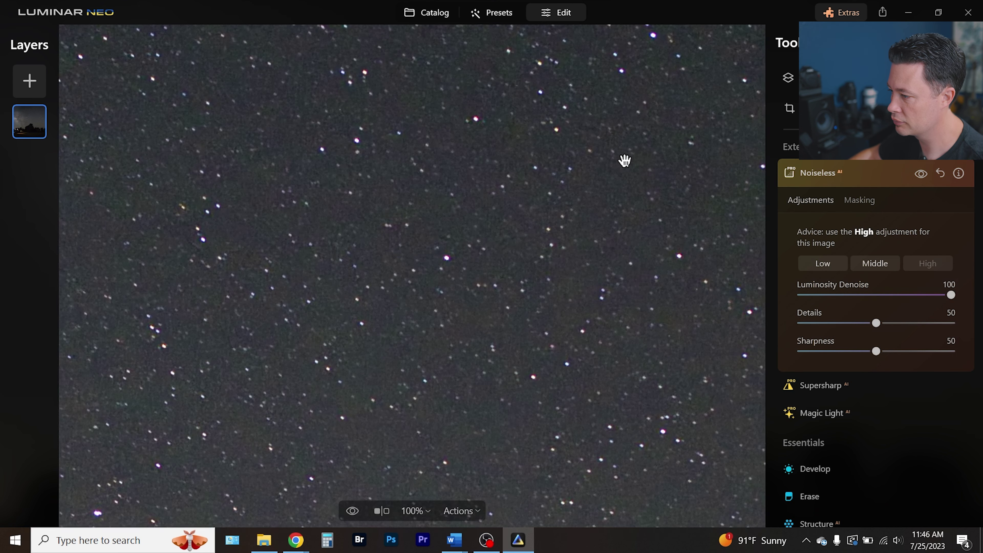
pyautogui.click(923, 176)
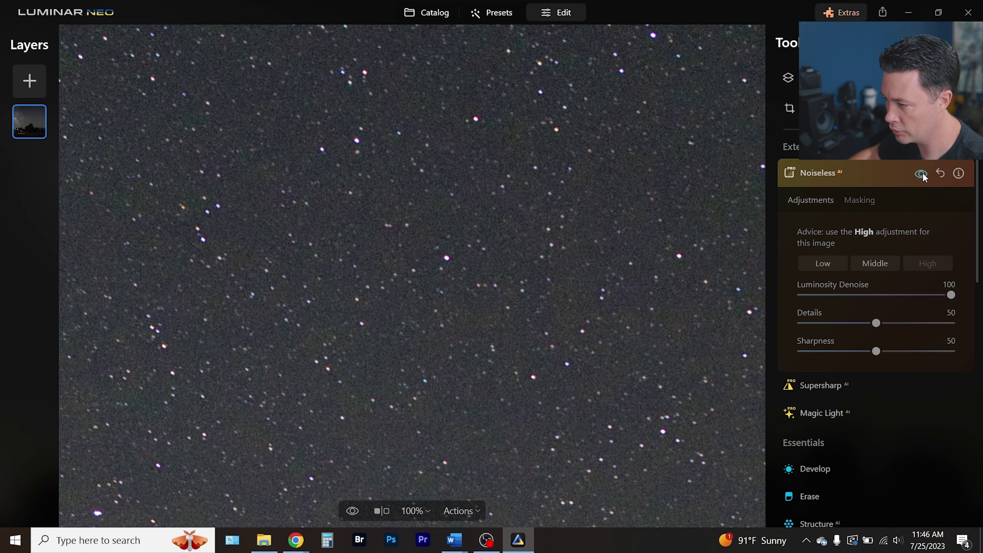
pyautogui.click(542, 312)
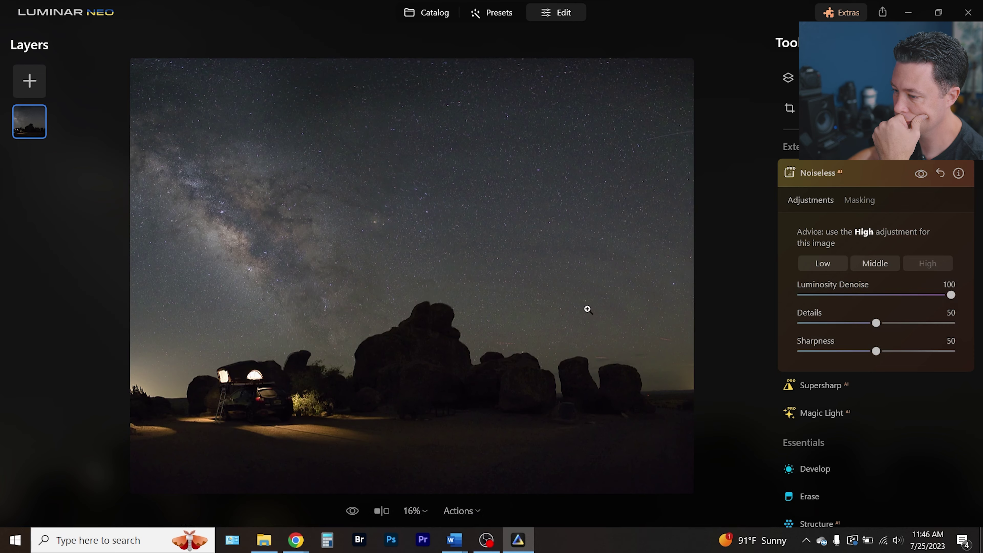
# Paint a Develop brush mask along the Milky Way at size 100 and return to the Develop adjustments
pyautogui.scroll(-4, 828, 326)
pyautogui.click(817, 316)
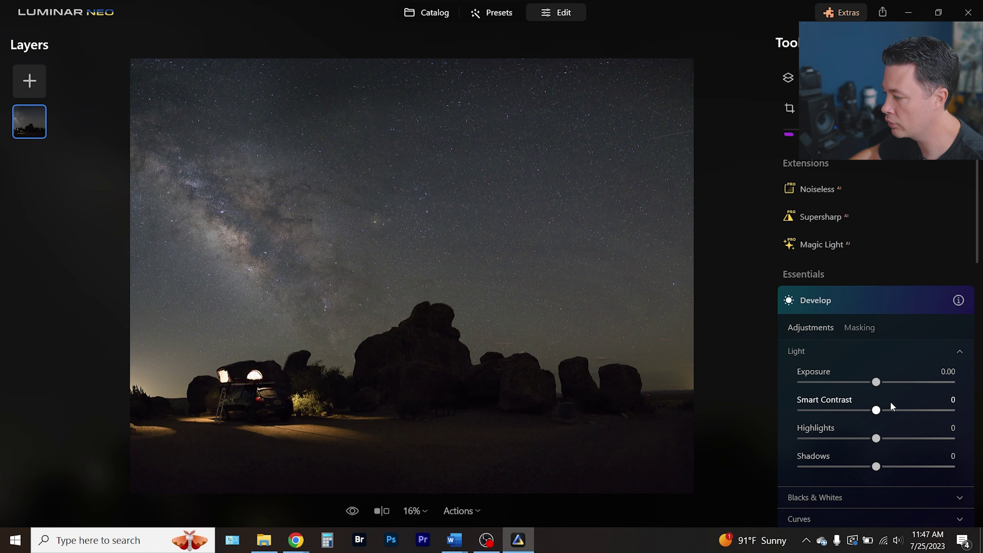
pyautogui.click(871, 328)
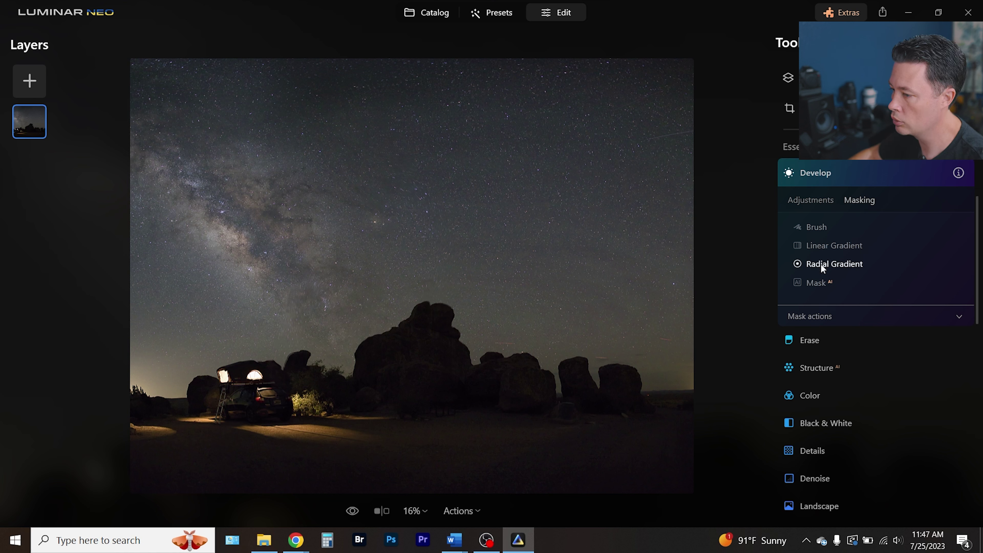
pyautogui.click(818, 227)
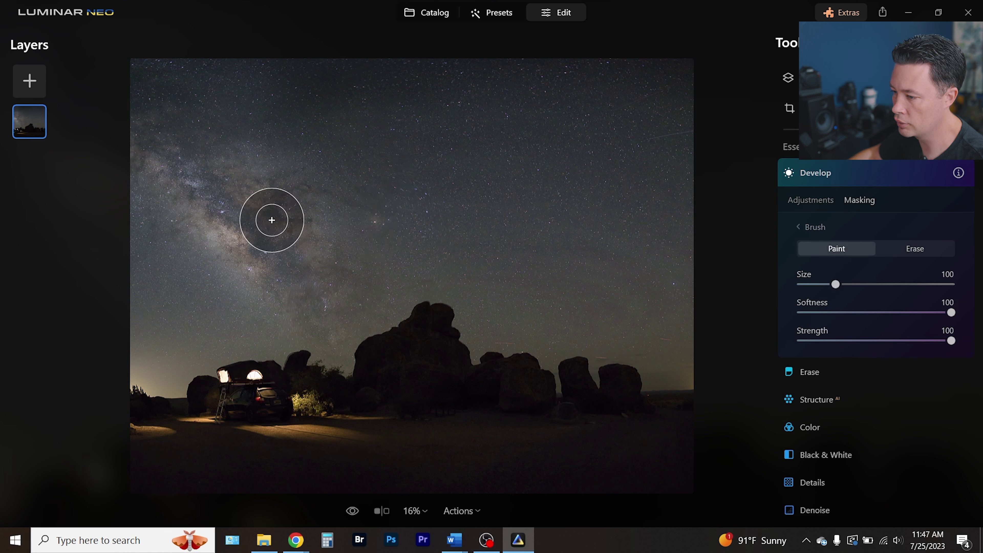
pyautogui.rightClick(272, 216)
pyautogui.click(238, 205)
pyautogui.moveTo(241, 197)
pyautogui.mouseDown()
pyautogui.moveTo(286, 248)
pyautogui.moveTo(269, 217)
pyautogui.moveTo(165, 158)
pyautogui.moveTo(259, 253)
pyautogui.moveTo(333, 304)
pyautogui.moveTo(292, 222)
pyautogui.moveTo(321, 206)
pyautogui.moveTo(354, 218)
pyautogui.moveTo(226, 195)
pyautogui.moveTo(164, 156)
pyautogui.moveTo(305, 299)
pyautogui.moveTo(363, 300)
pyautogui.mouseUp()
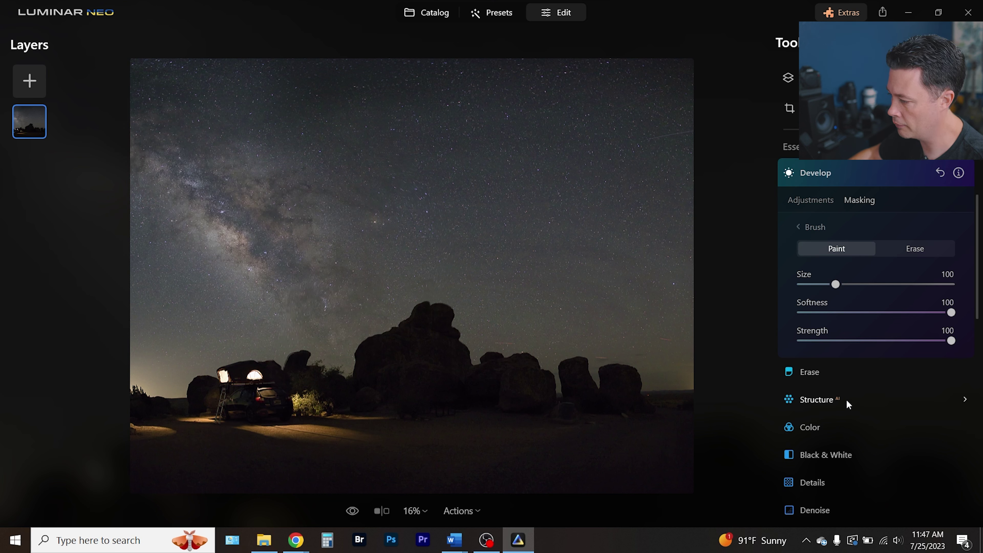
pyautogui.click(812, 198)
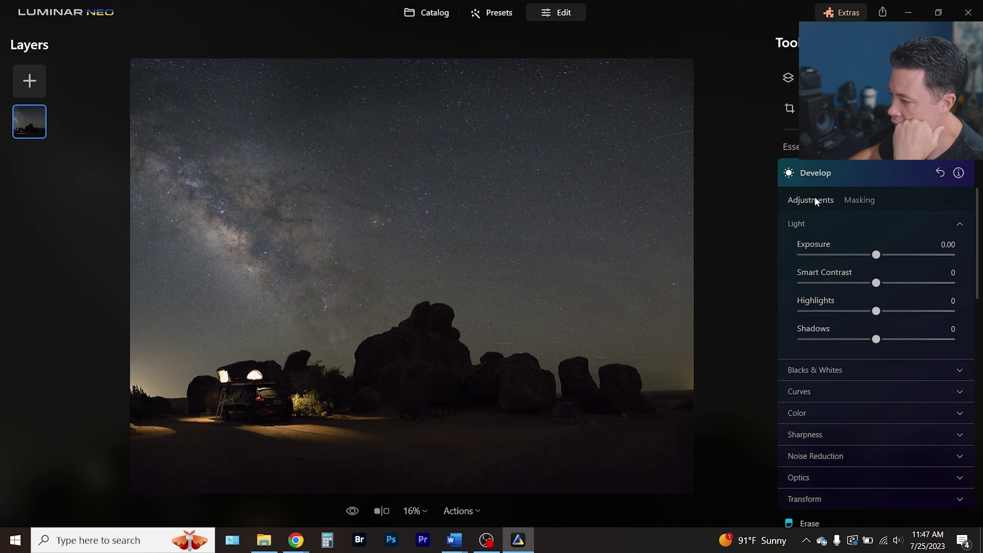
# Set the masked Develop adjustment to Smart Contrast 30, Highlights 15 and Shadows 7, and compare the image with and without it
pyautogui.moveTo(877, 283); pyautogui.dragTo(886, 309)
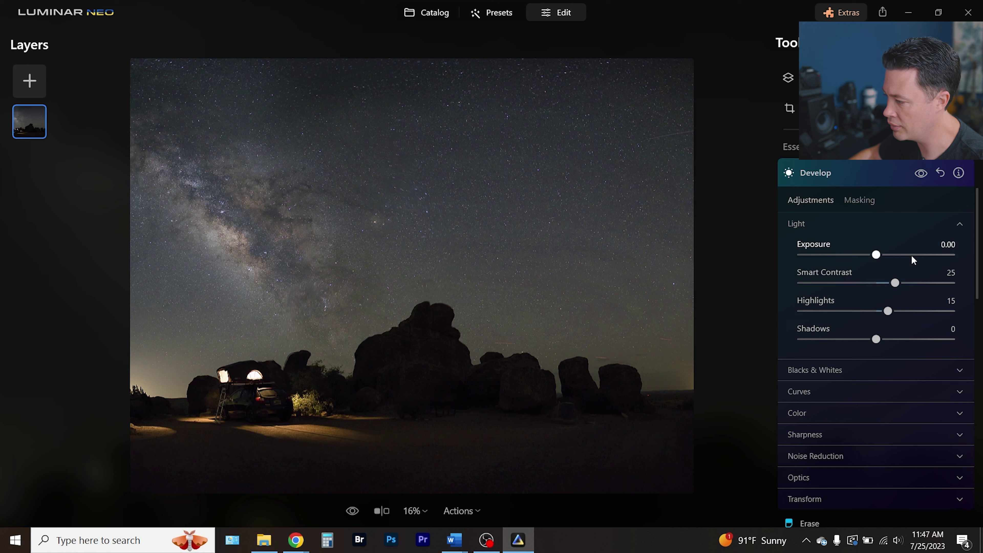
pyautogui.moveTo(881, 339); pyautogui.dragTo(883, 341)
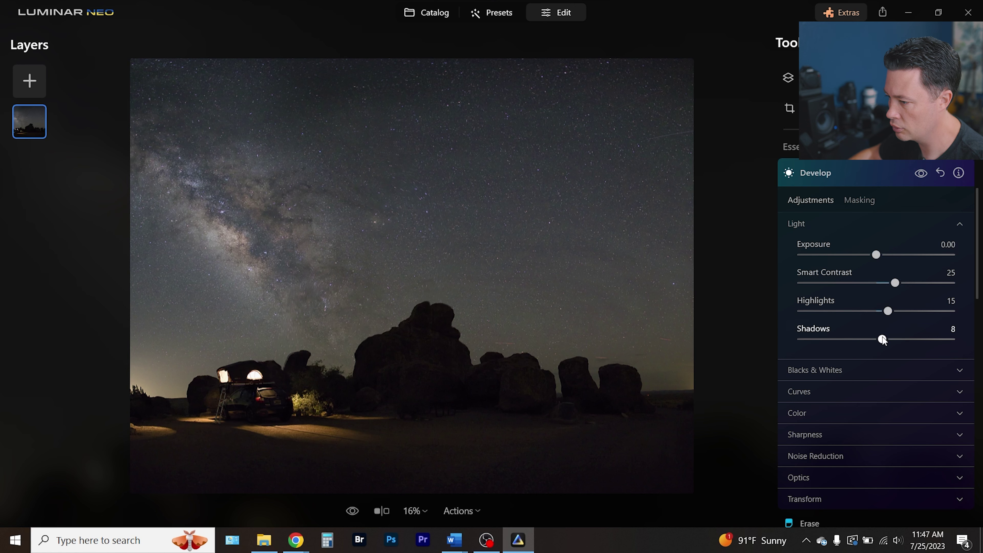
pyautogui.moveTo(900, 282)
pyautogui.mouseDown()
pyautogui.moveTo(923, 283)
pyautogui.moveTo(903, 275)
pyautogui.mouseUp()
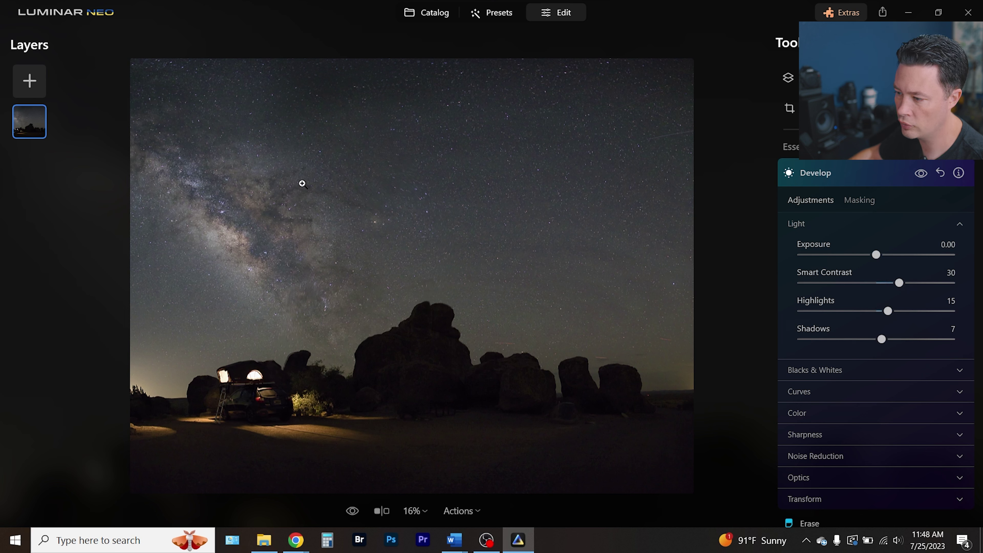
pyautogui.click(924, 174)
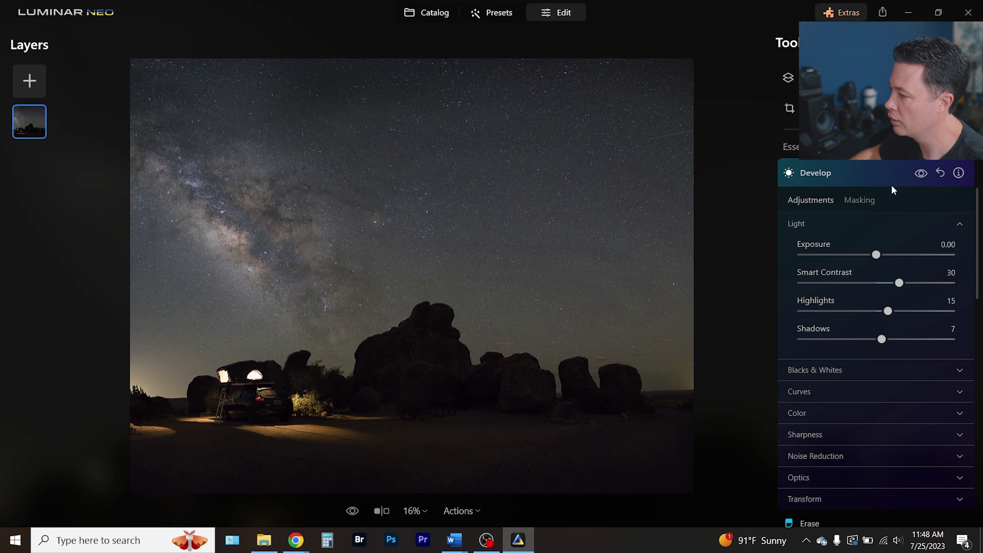
pyautogui.click(813, 173)
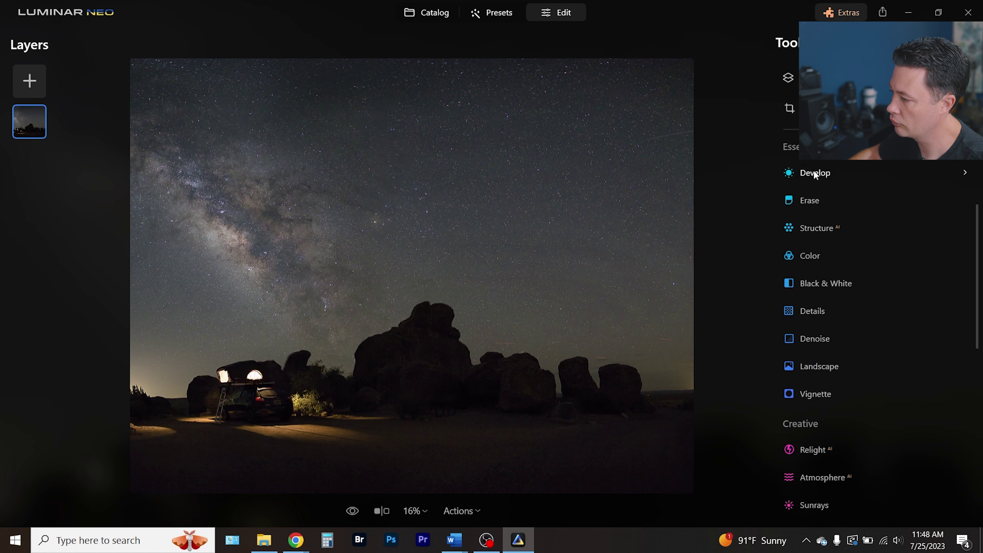
# Apply Structure AI to the panorama with Amount set to 10
pyautogui.click(810, 227)
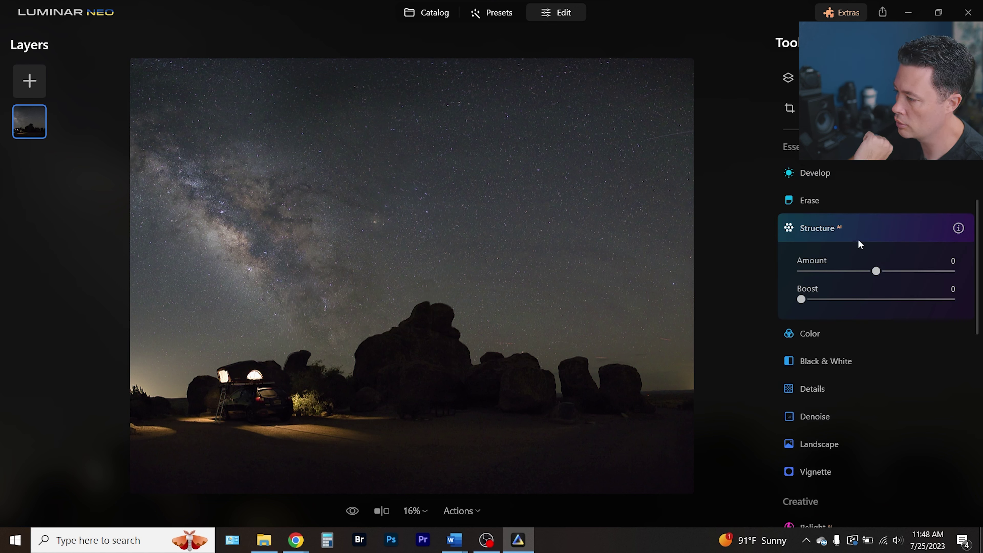
pyautogui.click(886, 271)
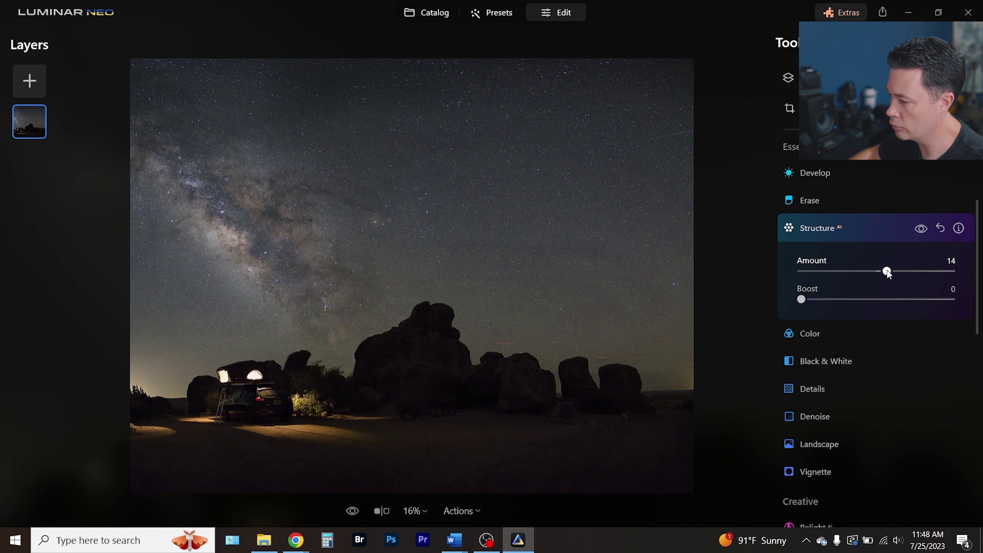
pyautogui.moveTo(887, 271); pyautogui.dragTo(886, 271)
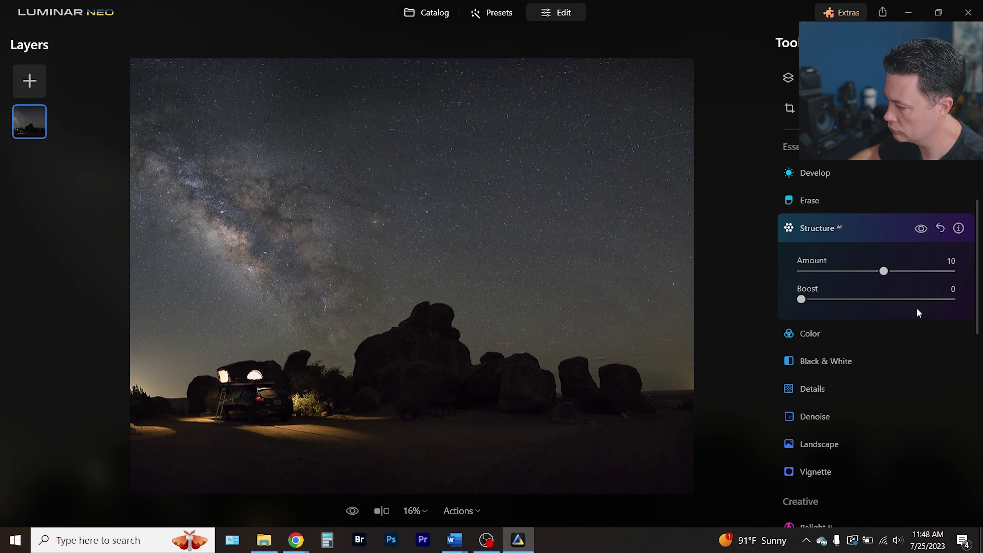
pyautogui.click(817, 340)
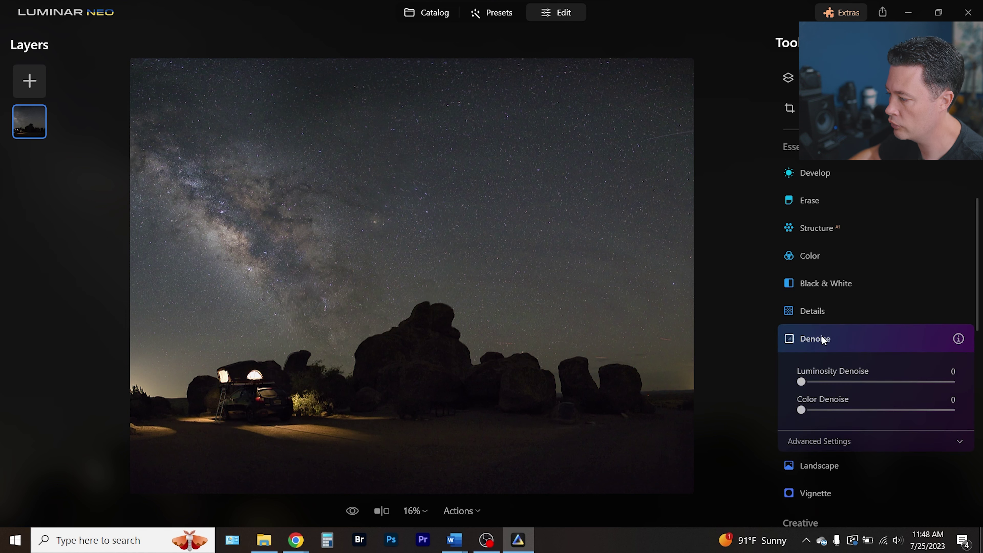
pyautogui.click(824, 339)
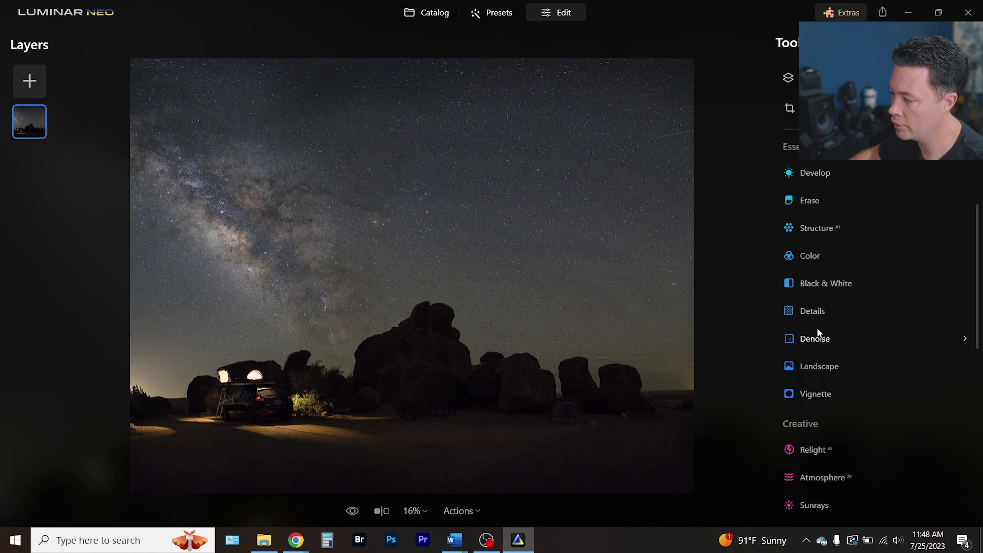
pyautogui.scroll(5, 851, 292)
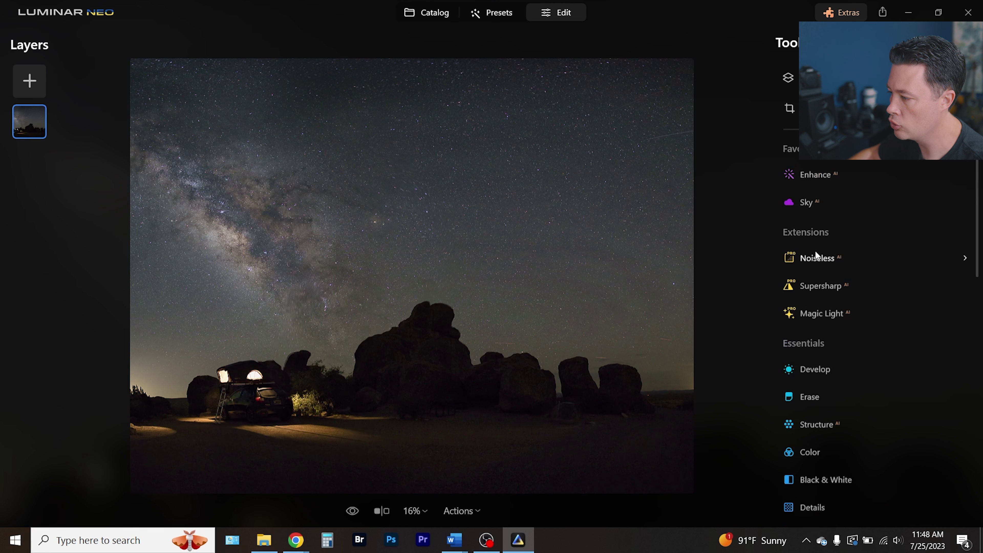
pyautogui.scroll(-5, 834, 308)
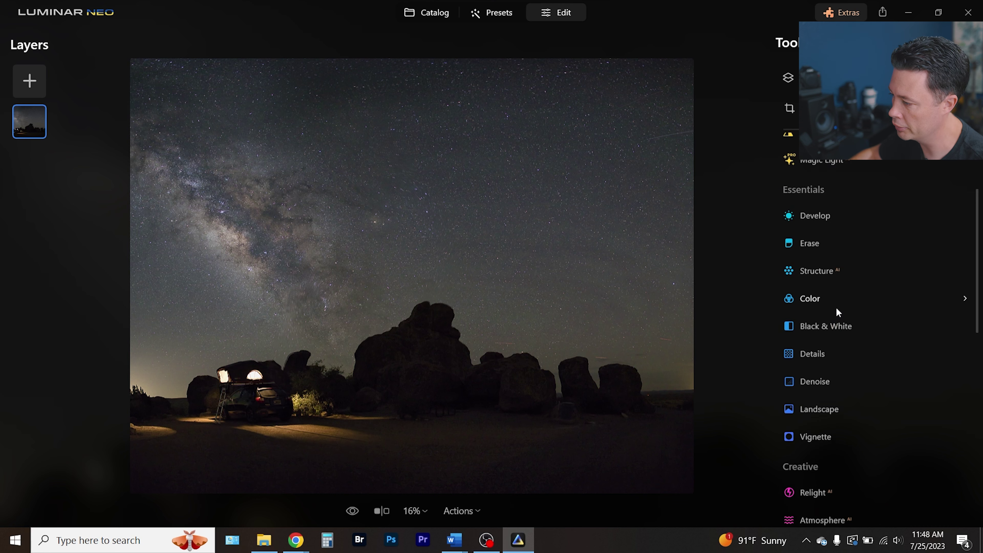
pyautogui.scroll(5, 836, 307)
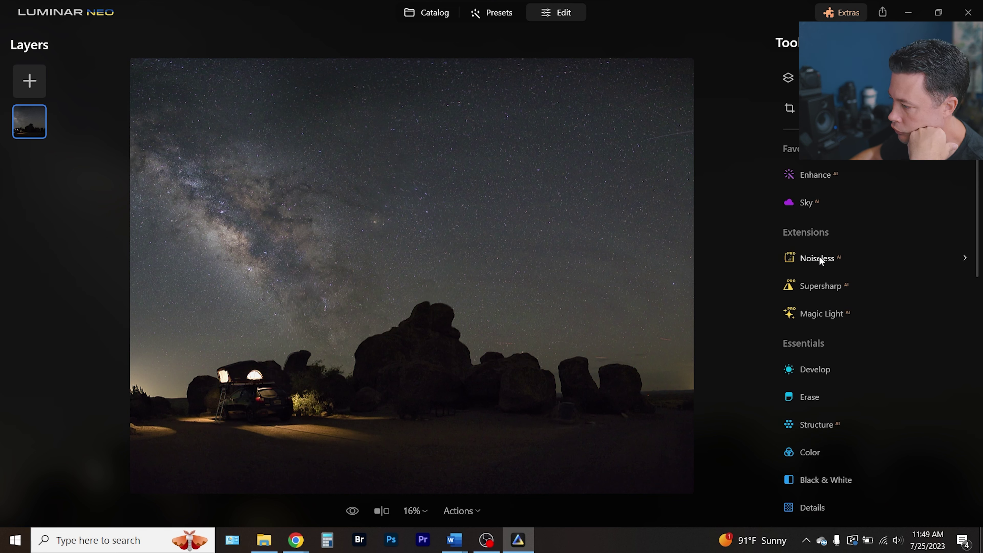
# Raise Exposure and Smart Contrast slightly in a new unmasked Develop adjustment and compare the panorama with and without it
pyautogui.click(824, 369)
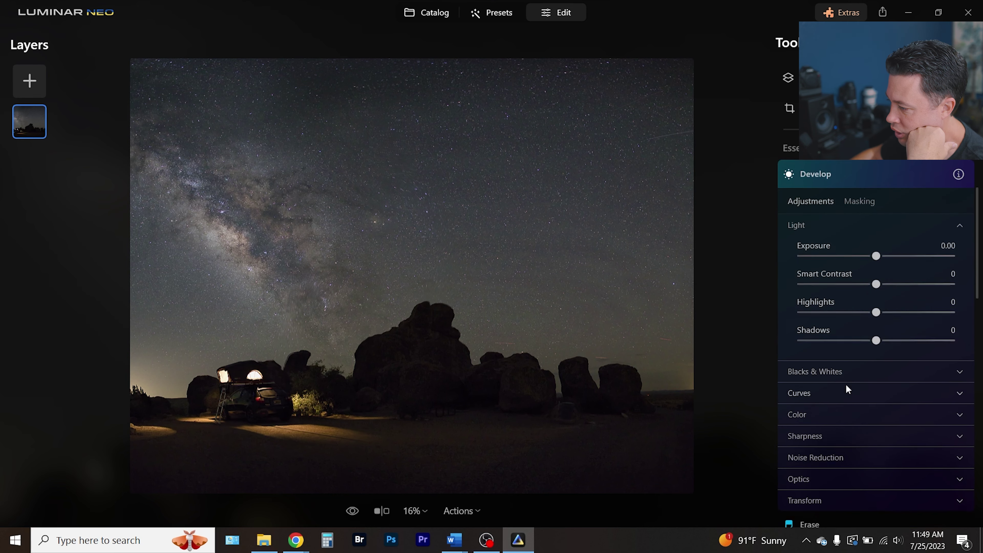
pyautogui.moveTo(881, 256); pyautogui.dragTo(886, 284)
pyautogui.click(920, 171)
# Add the Glow effect to the panorama in Orton Effect mode with Amount set to 30
pyautogui.scroll(-5, 869, 250)
pyautogui.scroll(-2, 865, 350)
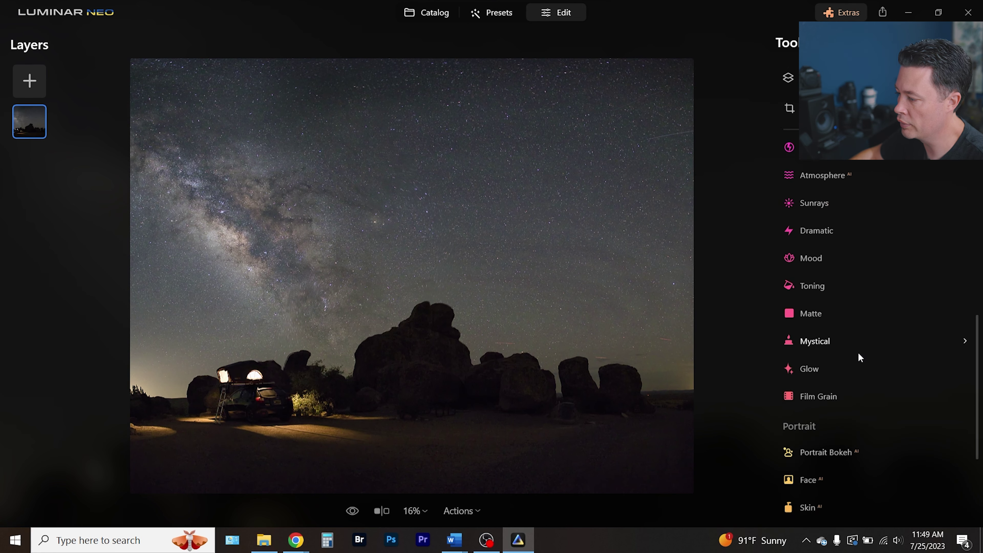
pyautogui.click(811, 363)
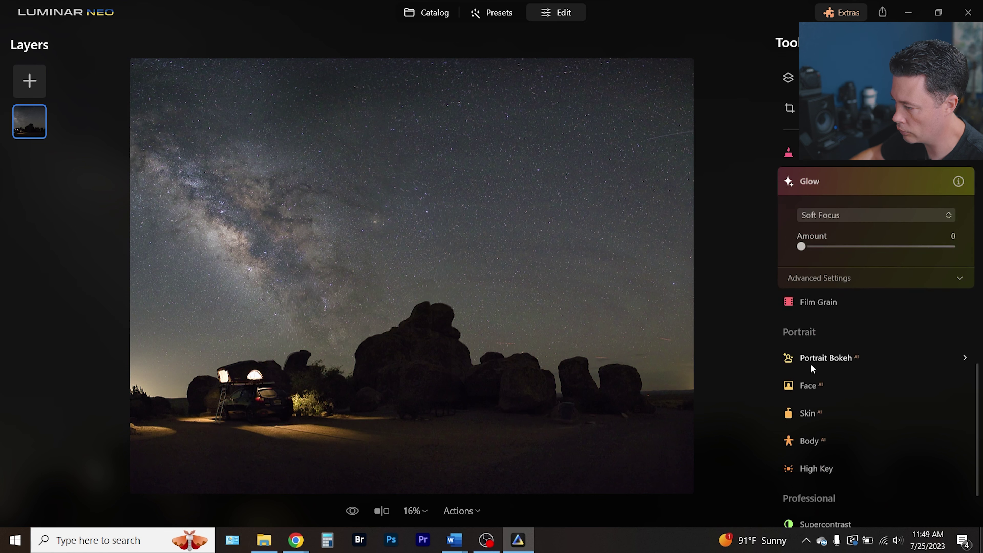
pyautogui.click(853, 216)
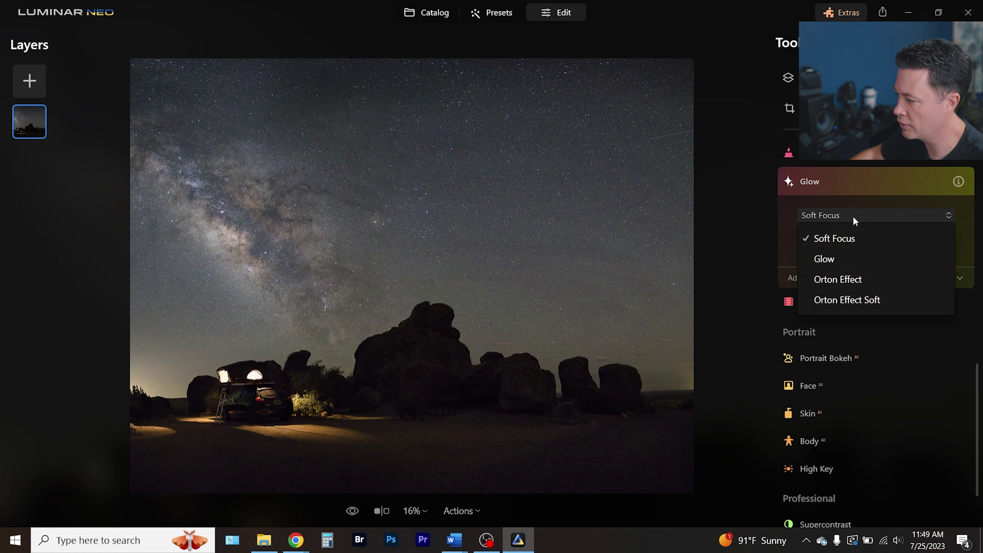
pyautogui.click(836, 280)
pyautogui.moveTo(800, 247); pyautogui.dragTo(854, 248)
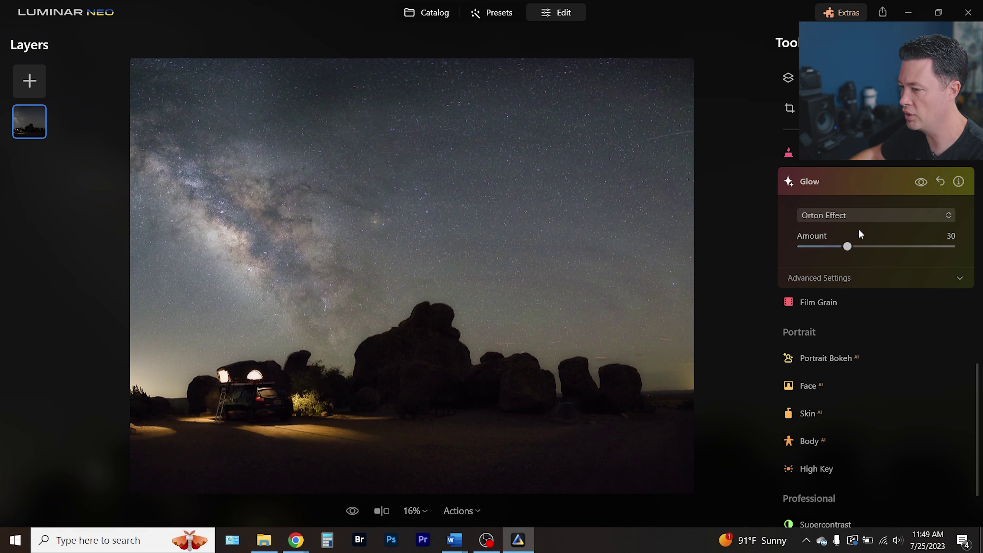
# Compare the Soft Focus, Glow, Orton Effect and Orton Effect Soft modes of the Glow effect and choose Glow
pyautogui.click(871, 214)
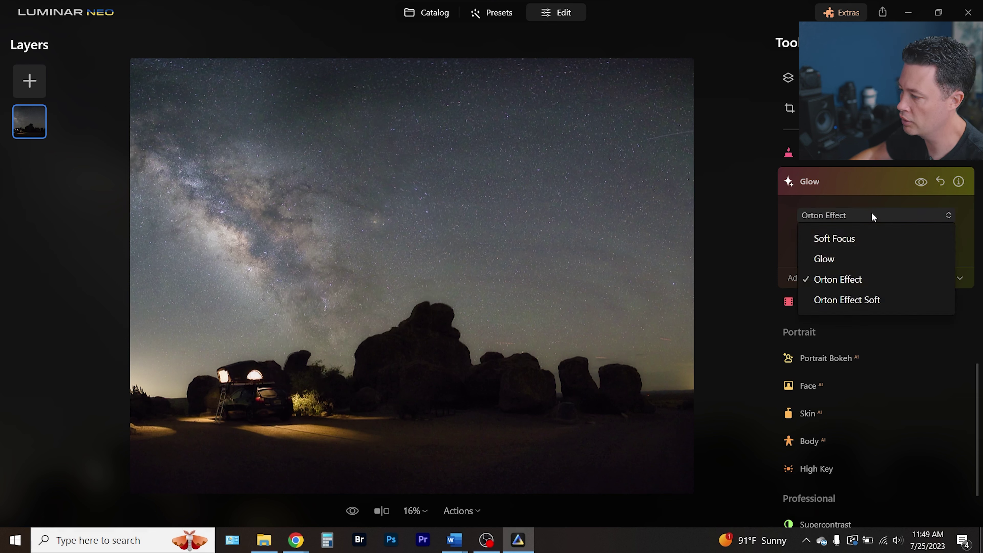
pyautogui.click(843, 238)
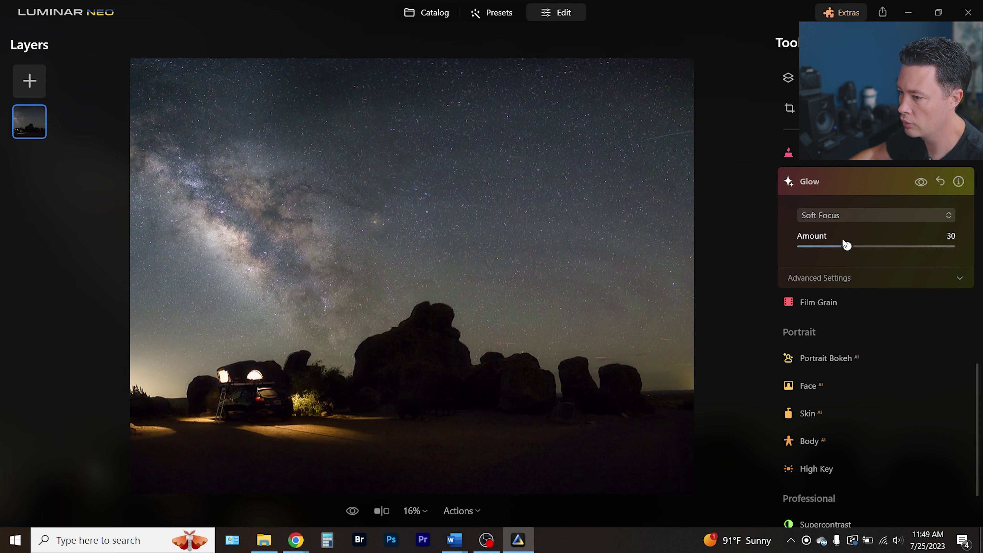
pyautogui.click(863, 216)
pyautogui.click(842, 259)
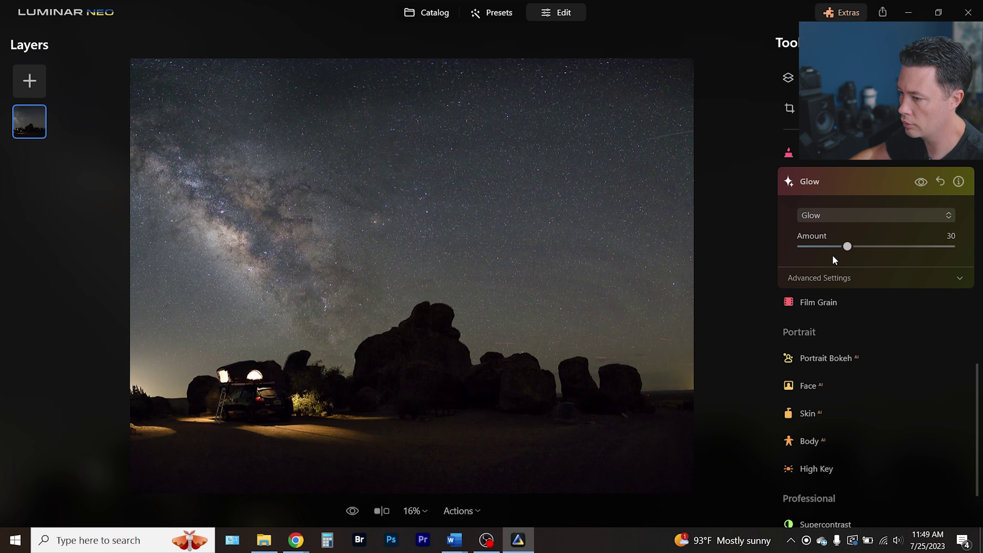
pyautogui.click(879, 214)
pyautogui.click(830, 277)
pyautogui.click(856, 216)
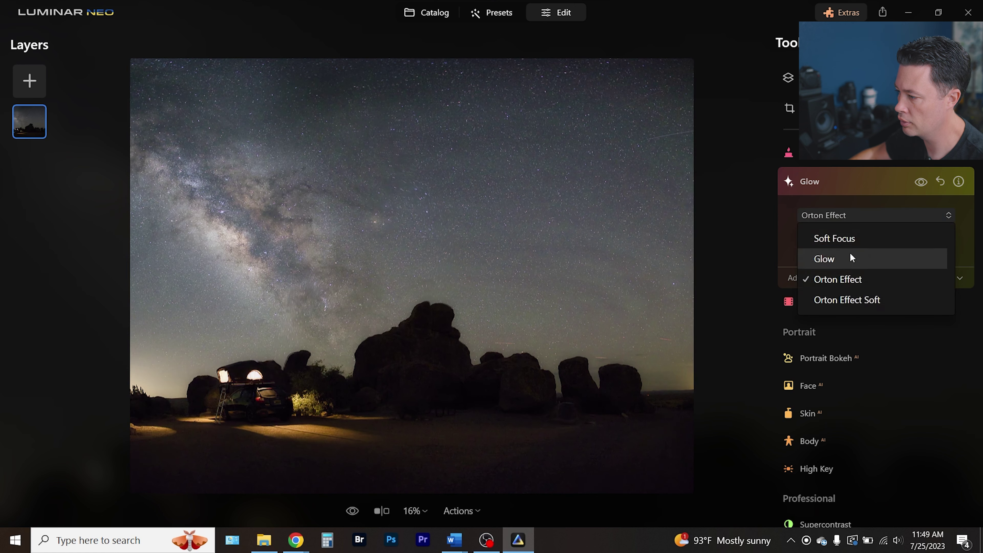
pyautogui.click(840, 299)
pyautogui.click(866, 215)
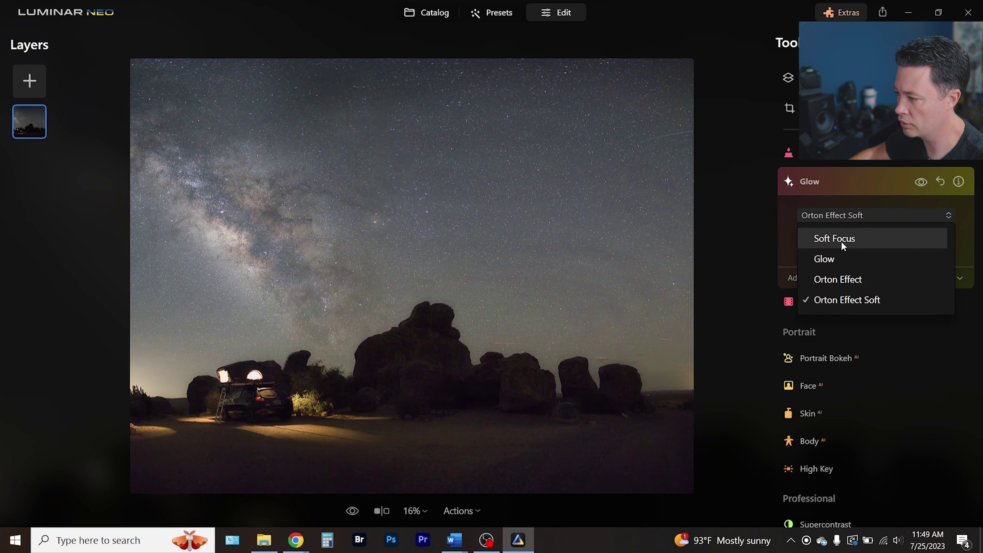
pyautogui.click(841, 240)
pyautogui.click(866, 210)
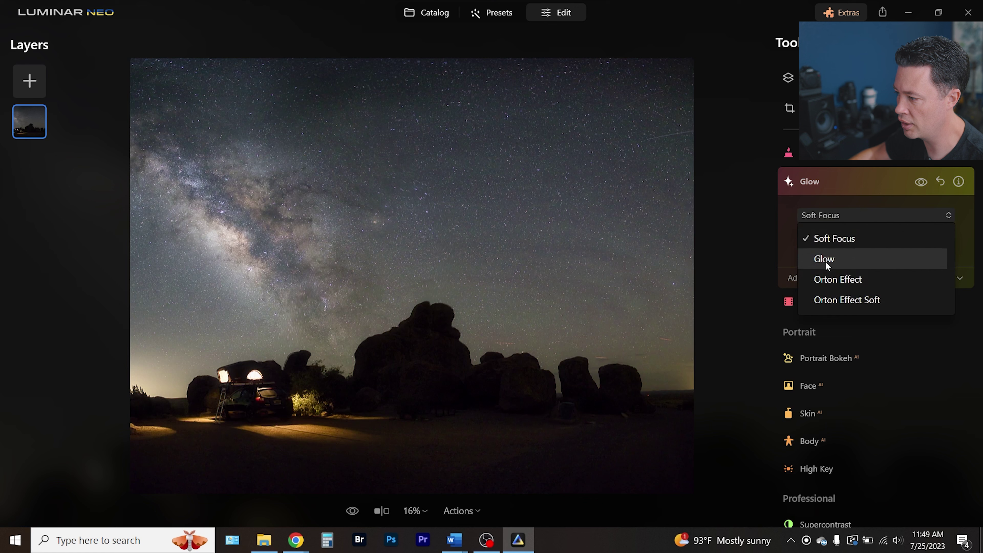
pyautogui.click(827, 258)
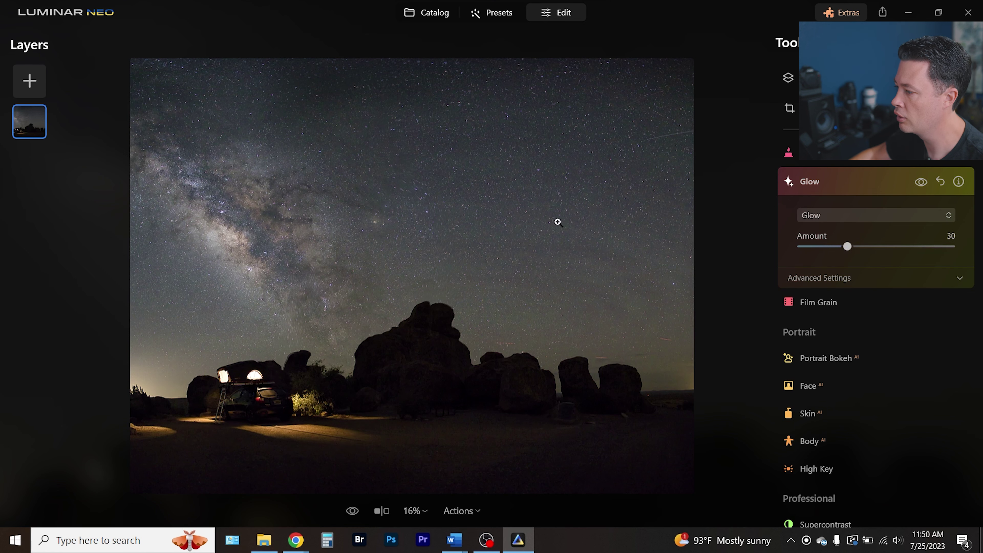
# Raise the Glow effect's Amount to 50 and compare the panorama with and without the effect several times
pyautogui.moveTo(847, 246); pyautogui.dragTo(877, 247)
pyautogui.click(921, 182)
pyautogui.click(921, 183)
pyautogui.click(921, 182)
pyautogui.click(921, 182)
pyautogui.click(921, 182)
pyautogui.click(921, 182)
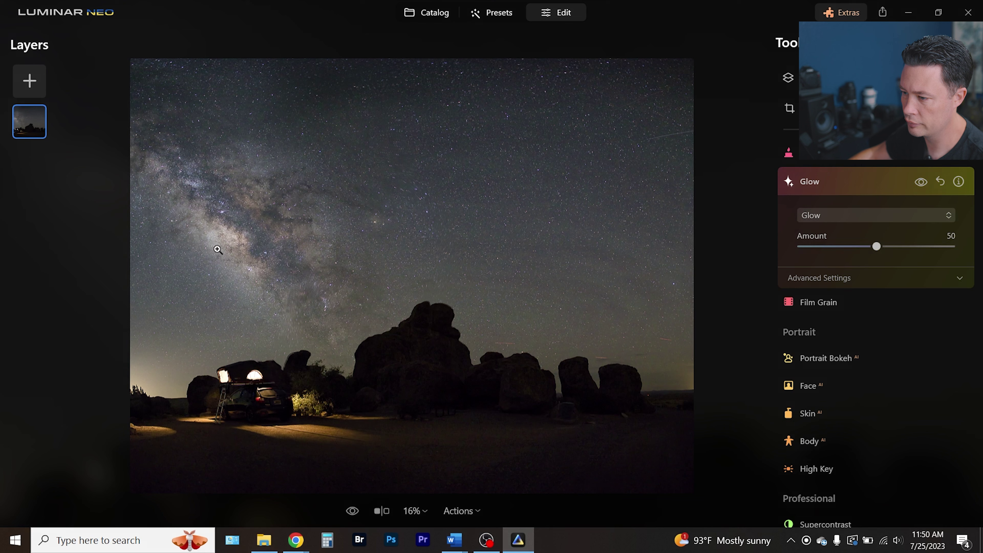
# Try the Orton Effect mode on the Glow effect with its Amount reduced to 29
pyautogui.click(884, 215)
pyautogui.click(837, 278)
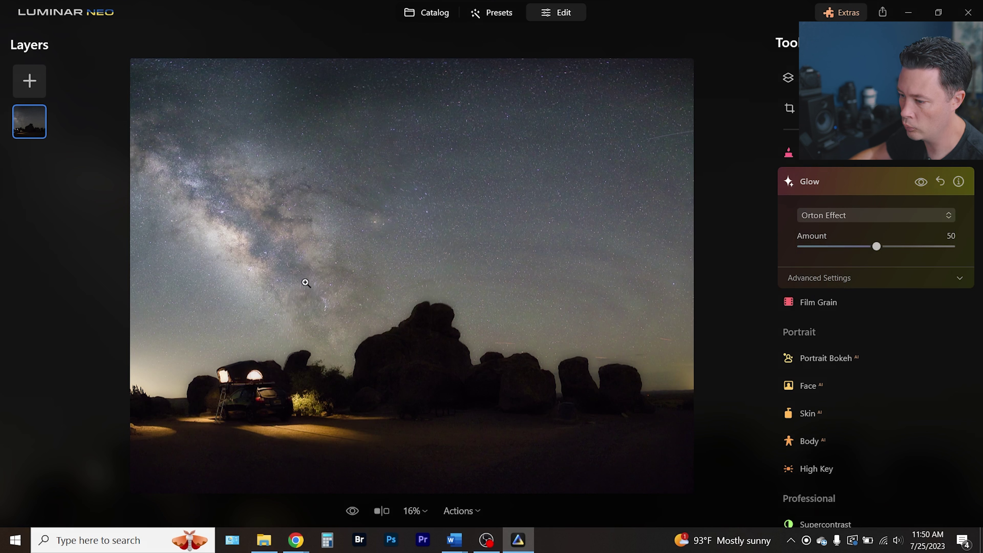
pyautogui.moveTo(876, 246); pyautogui.dragTo(839, 247)
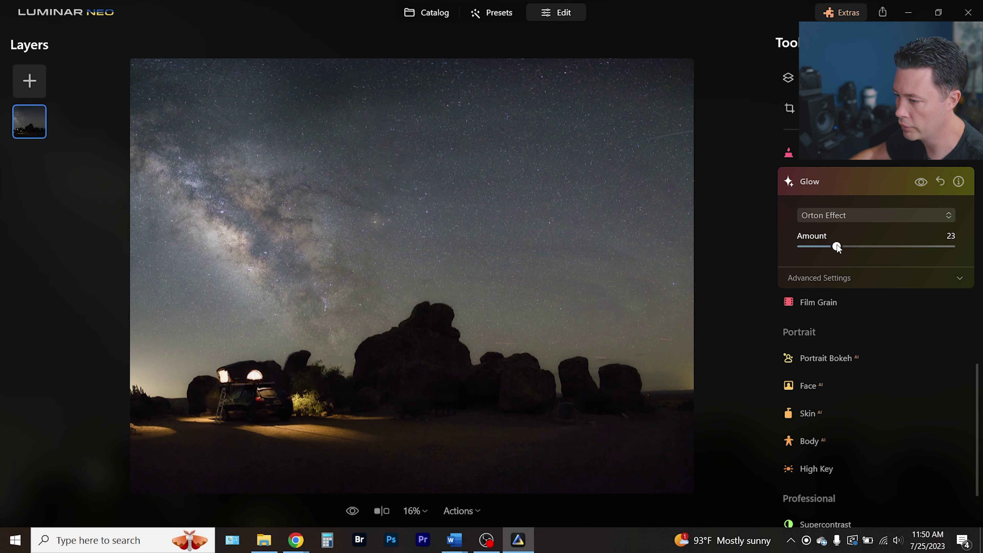
# Switch the Glow effect to Glow mode with Amount 30 and compare the panorama with and without it
pyautogui.click(867, 215)
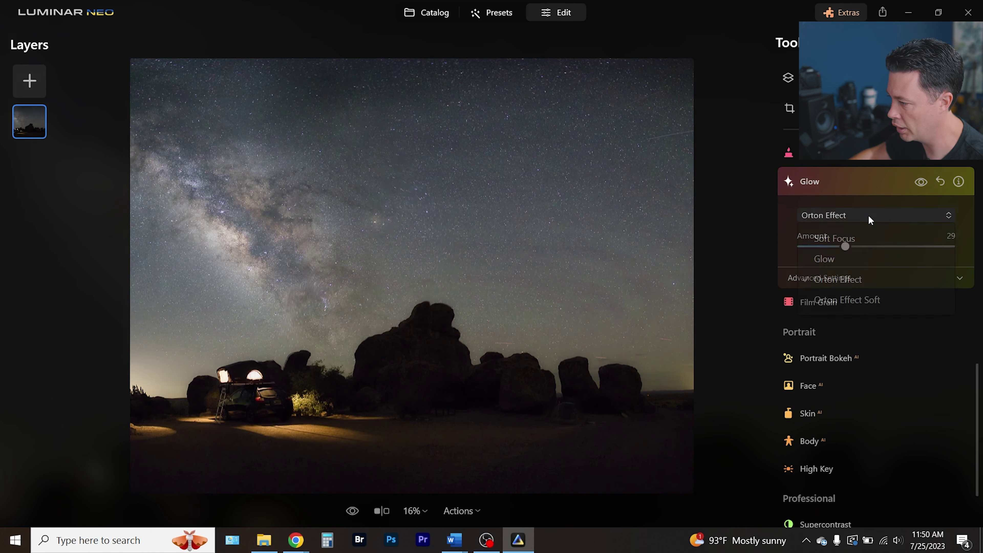
pyautogui.click(829, 259)
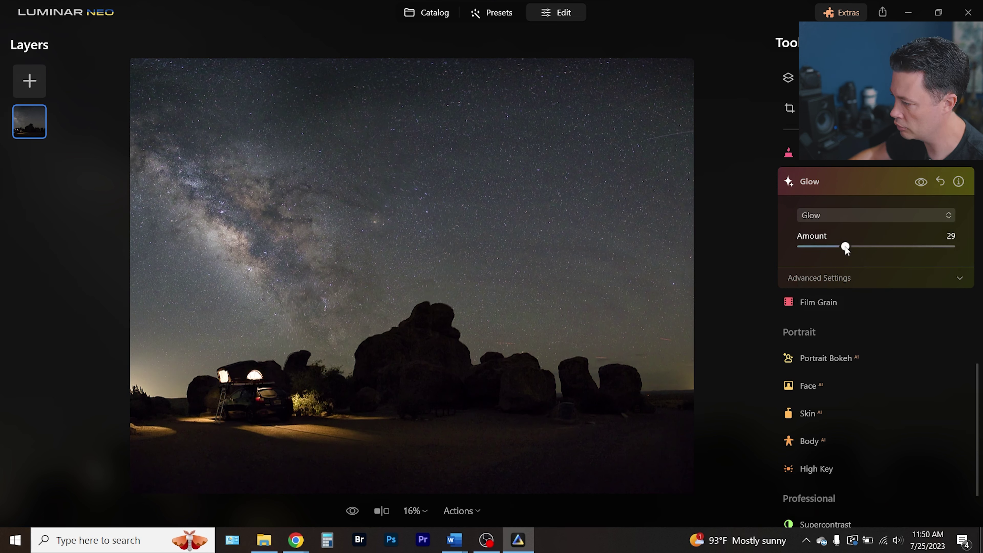
pyautogui.click(921, 182)
pyautogui.click(922, 182)
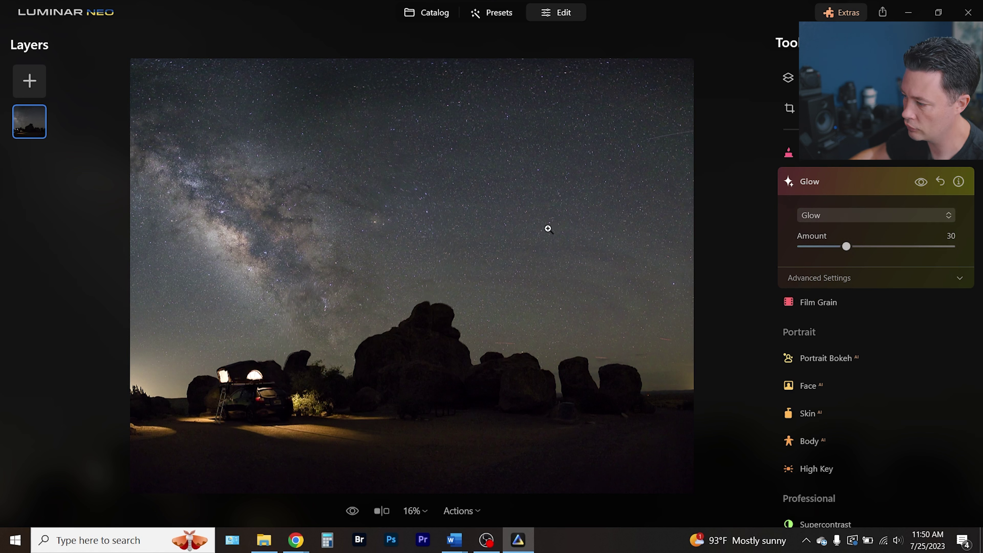
pyautogui.scroll(-3, 870, 277)
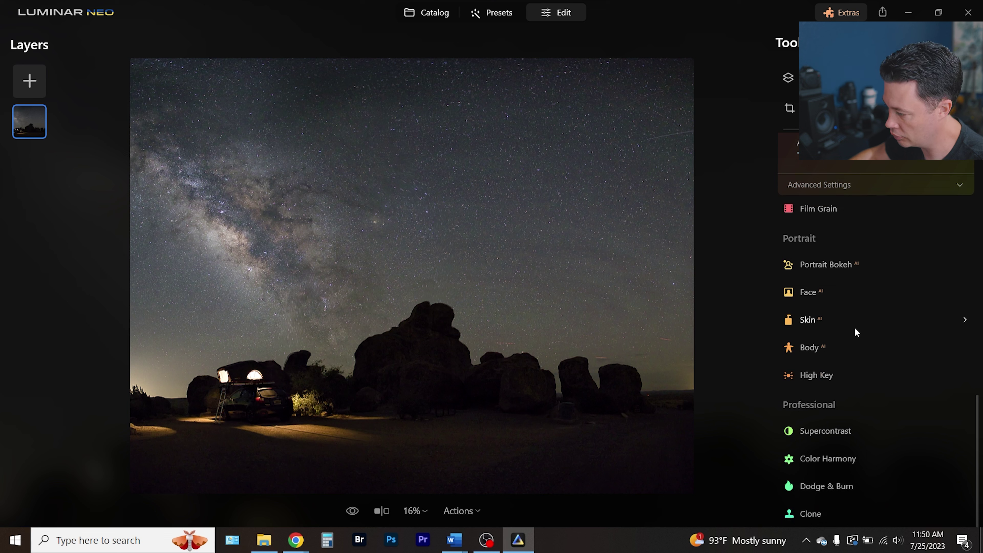
pyautogui.scroll(10, 845, 416)
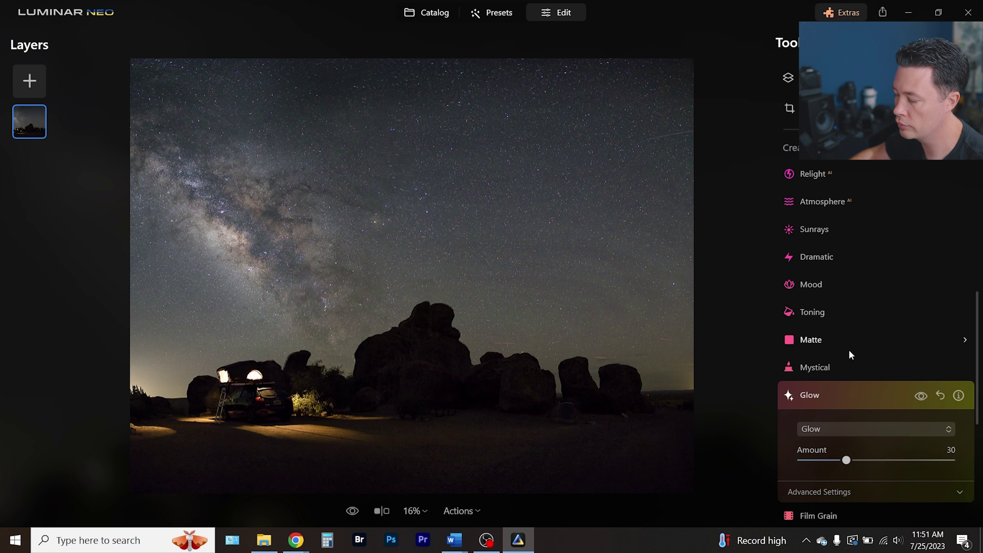
pyautogui.scroll(12, 851, 345)
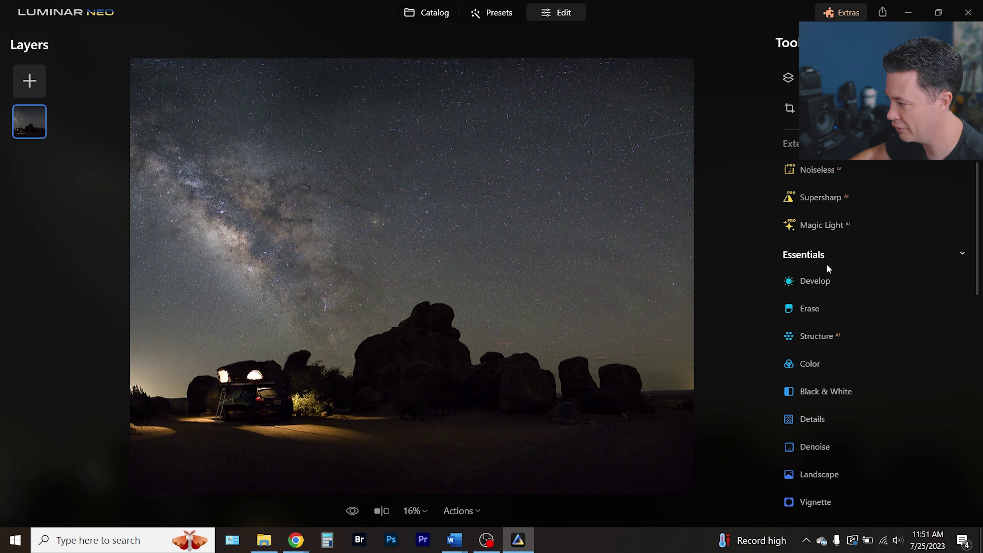
pyautogui.scroll(-4, 823, 258)
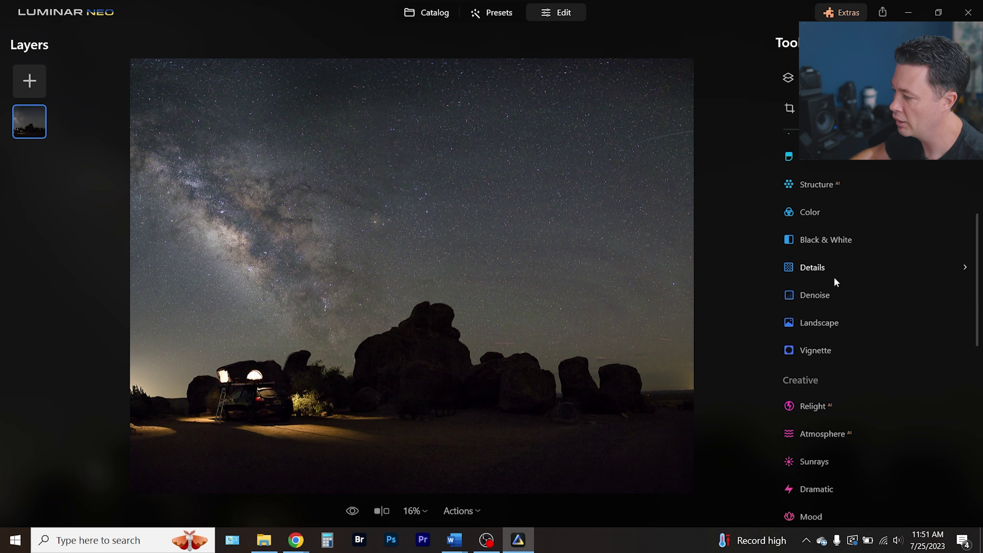
# Delete the Clone edit from the panorama's list of applied edits
pyautogui.scroll(-7, 834, 277)
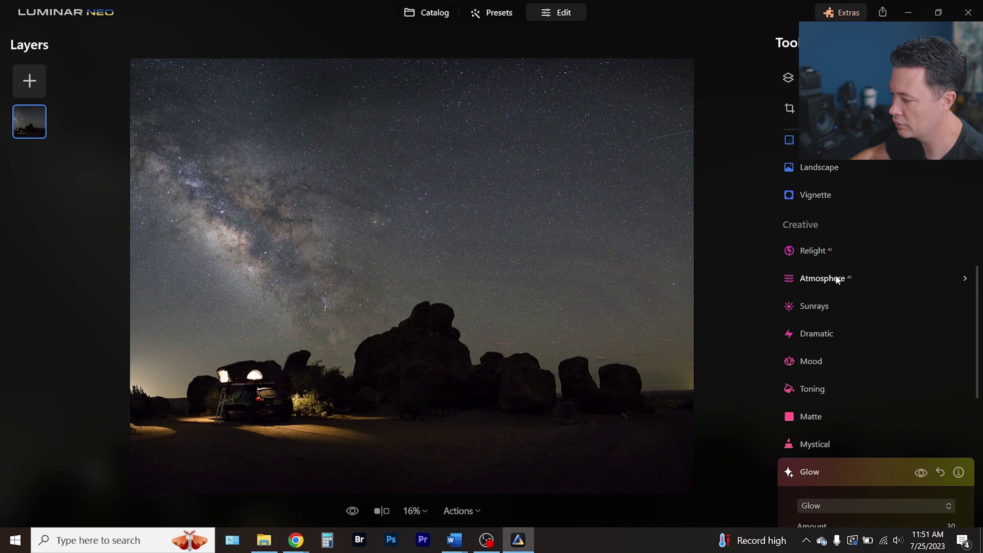
pyautogui.scroll(-3, 835, 275)
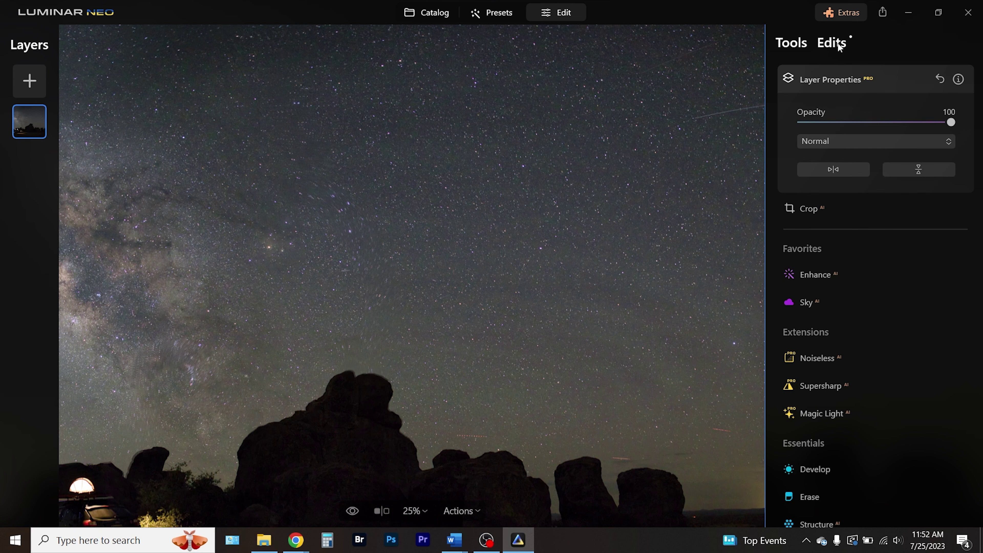
pyautogui.click(832, 43)
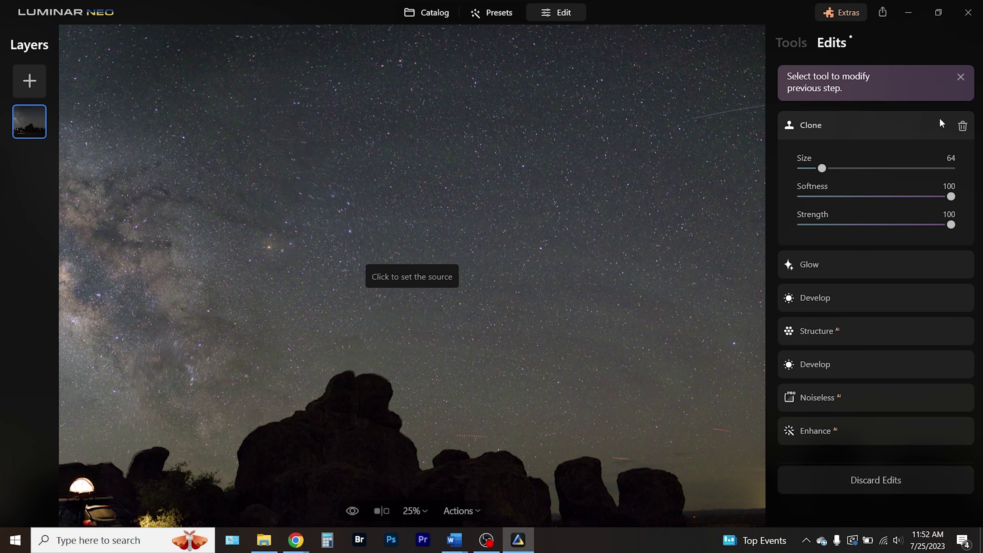
pyautogui.click(963, 126)
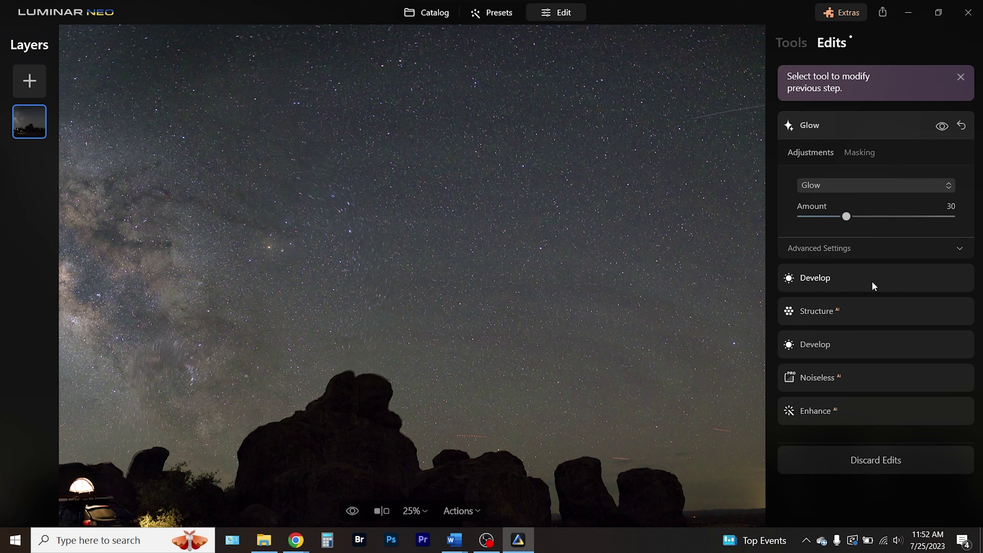
pyautogui.click(886, 279)
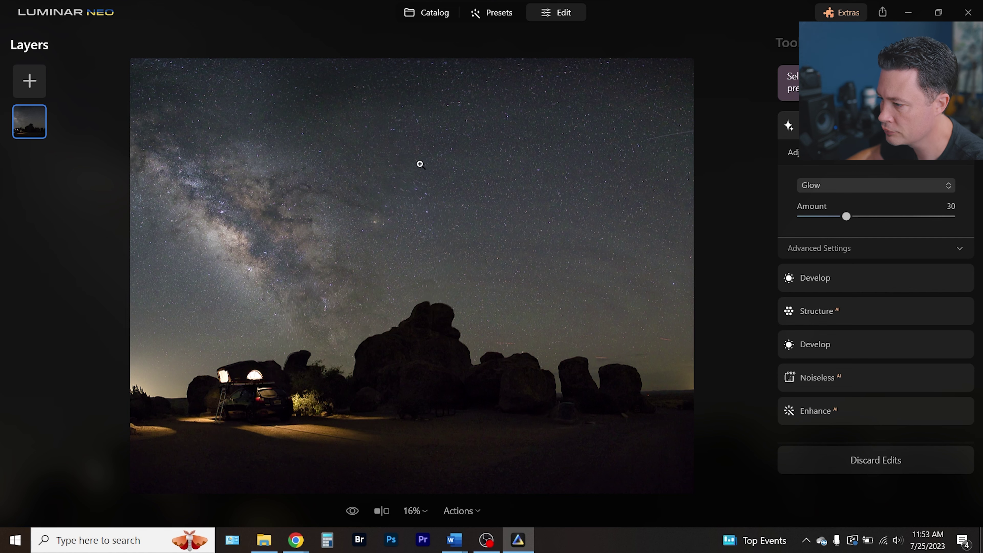
# Examine the stars in the middle of the sky at 100% and look through the available editing tools
pyautogui.click(411, 190)
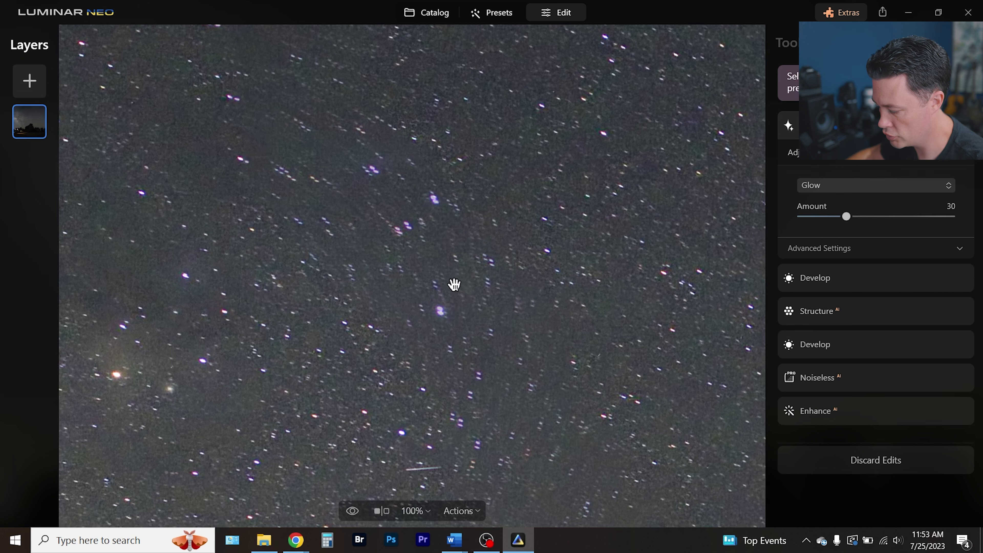
pyautogui.click(569, 187)
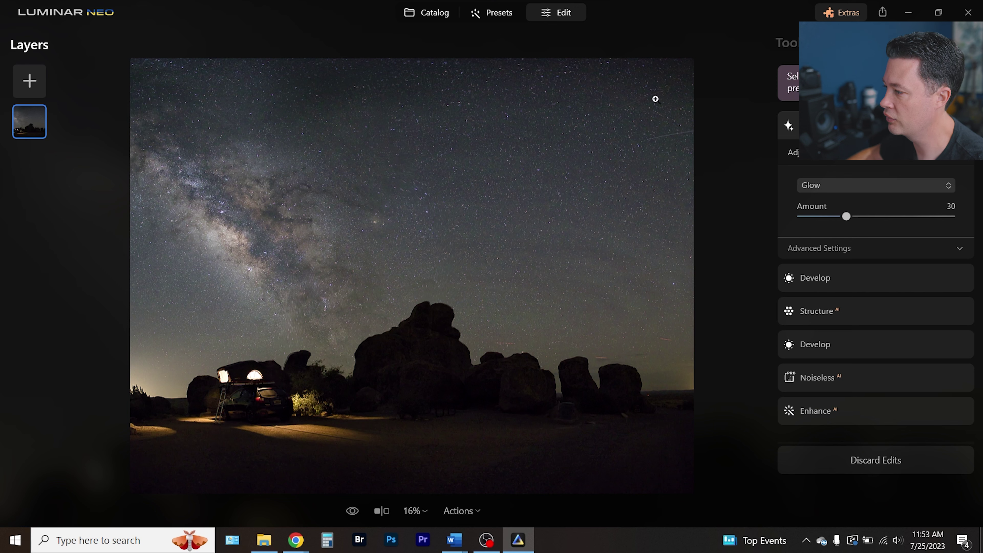
pyautogui.click(791, 45)
pyautogui.scroll(-8, 853, 234)
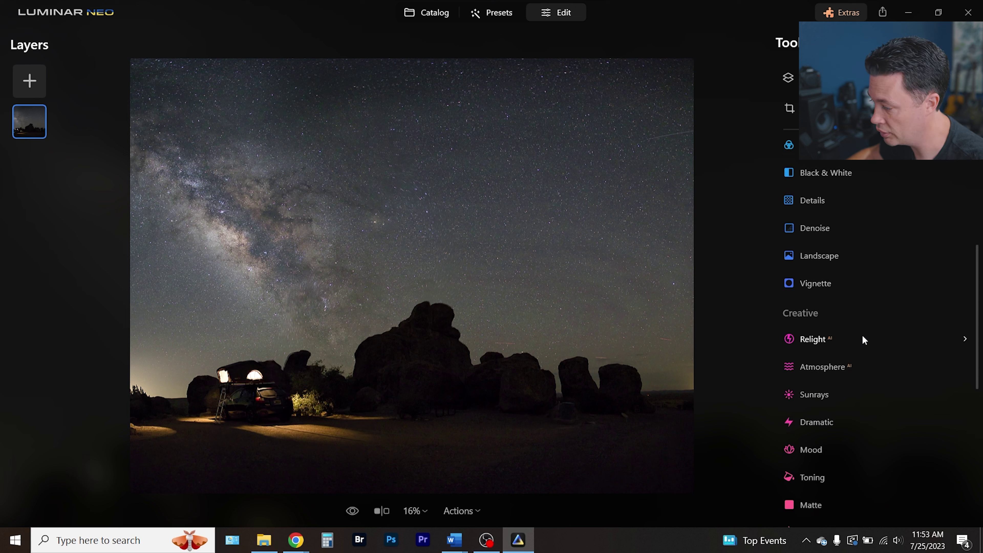
pyautogui.scroll(8, 854, 460)
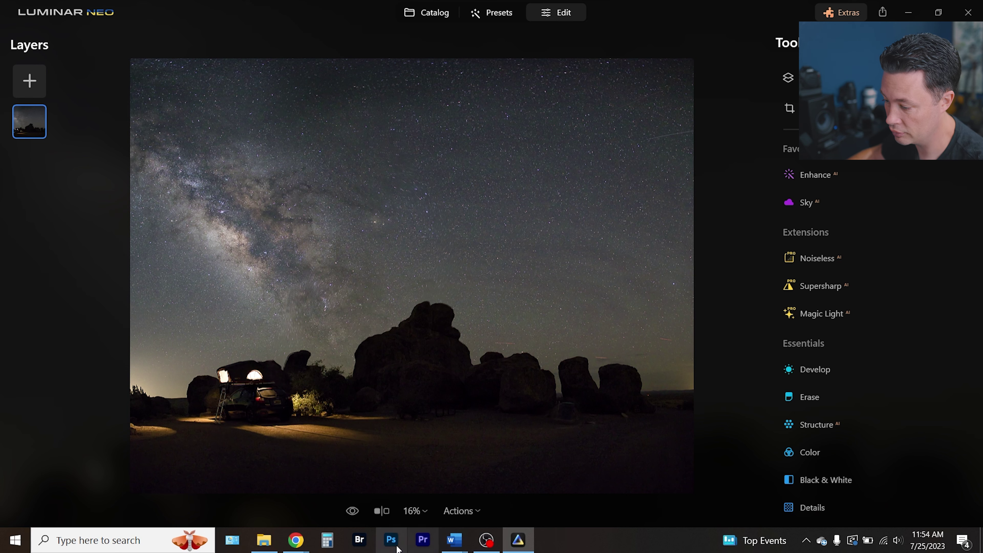
# Switch to Adobe Bridge and locate the night-sky photos in the R62 folder, selecting _6II0544.CR3
pyautogui.click(359, 539)
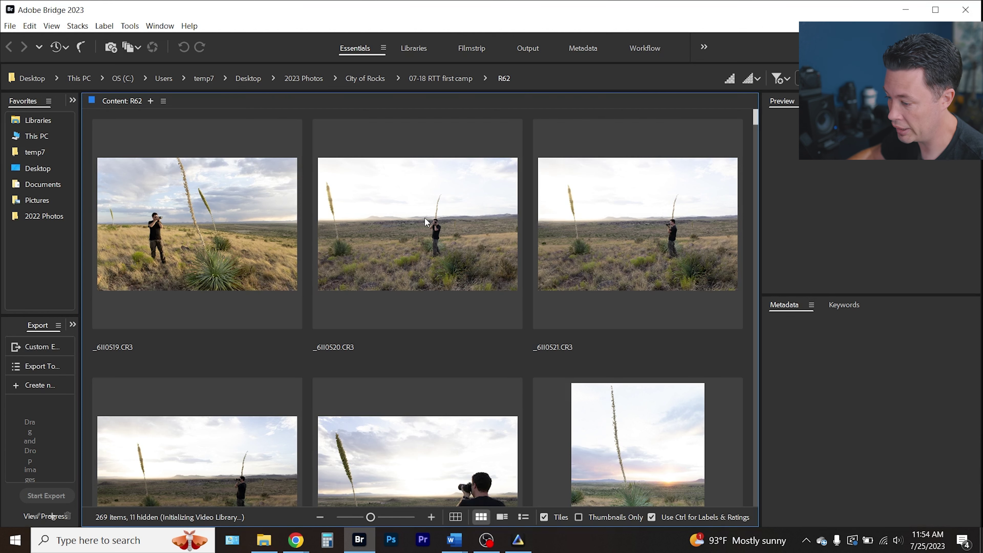
pyautogui.scroll(-4, 426, 222)
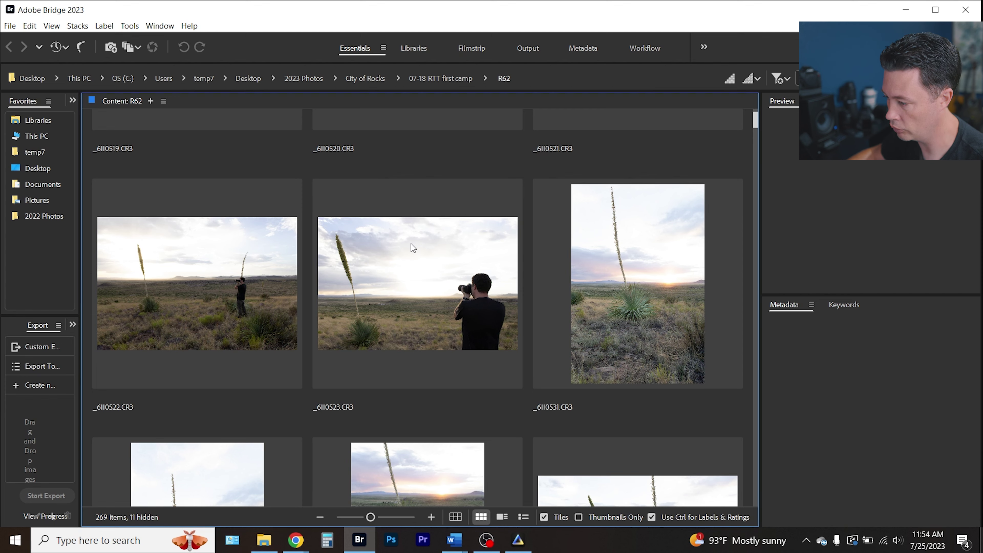
pyautogui.scroll(-8, 411, 244)
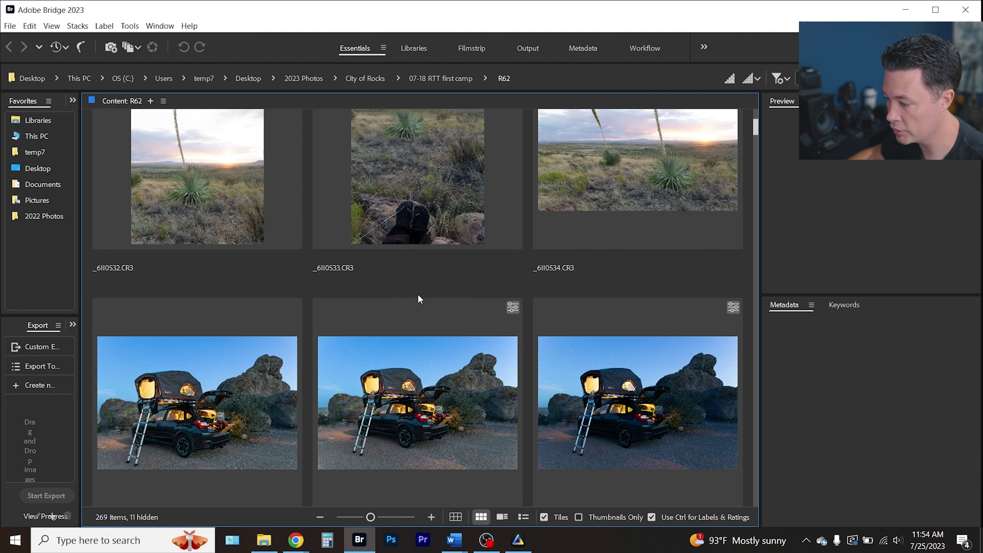
pyautogui.scroll(-4, 381, 330)
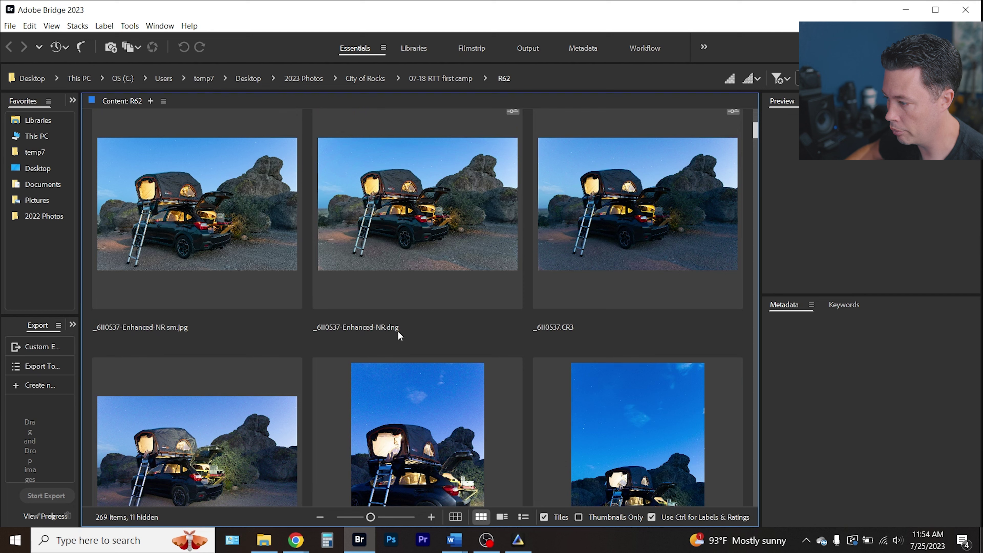
pyautogui.scroll(-4, 540, 340)
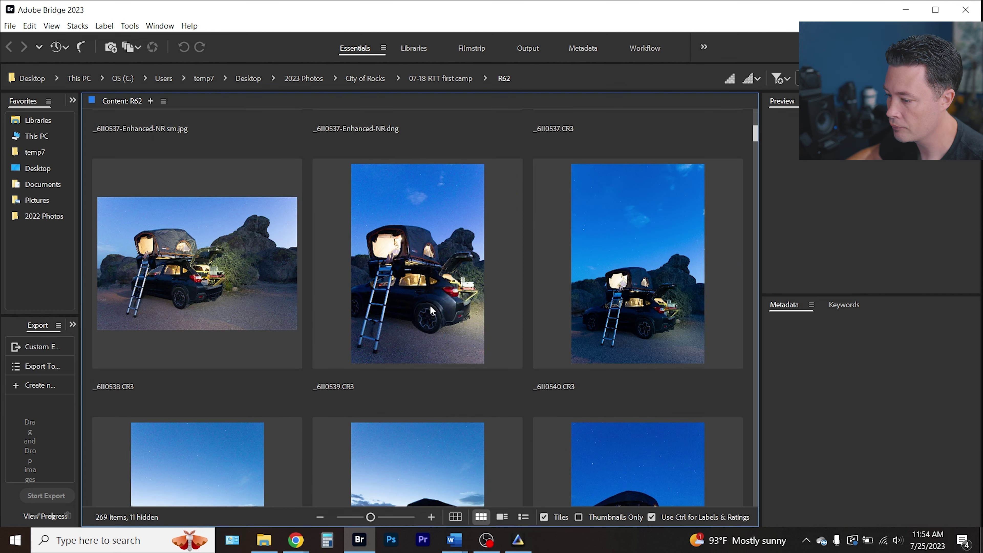
pyautogui.scroll(4, 438, 302)
pyautogui.scroll(6, 466, 291)
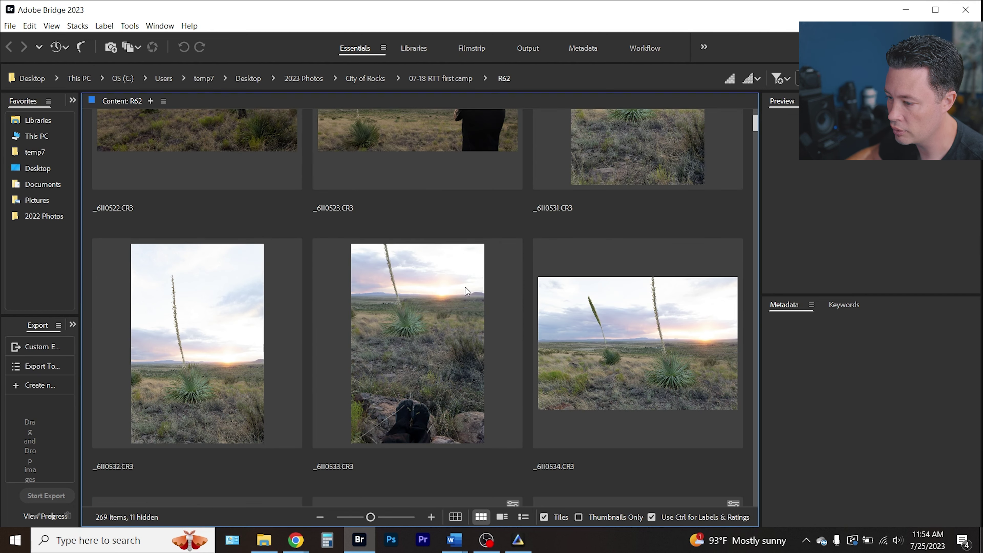
pyautogui.scroll(-12, 478, 332)
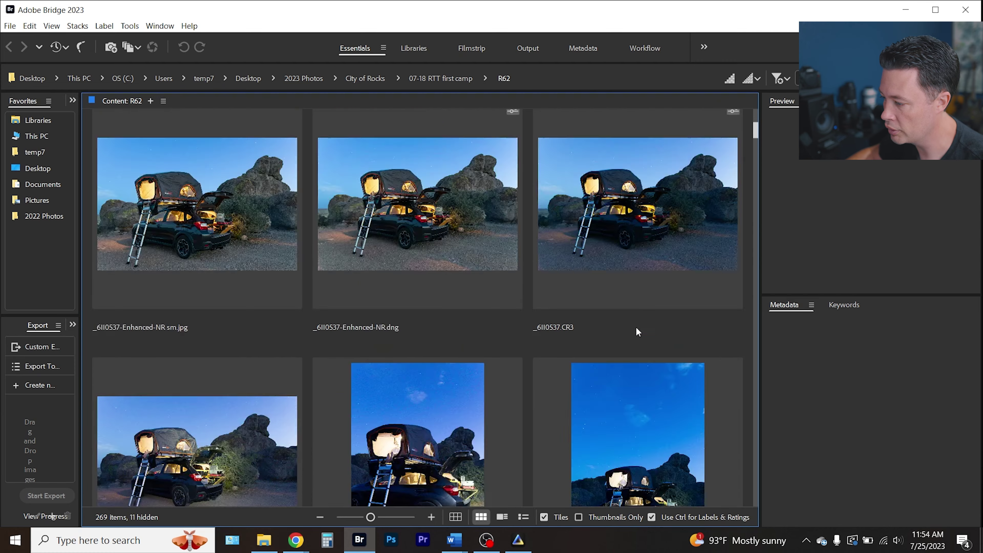
pyautogui.scroll(-4, 479, 351)
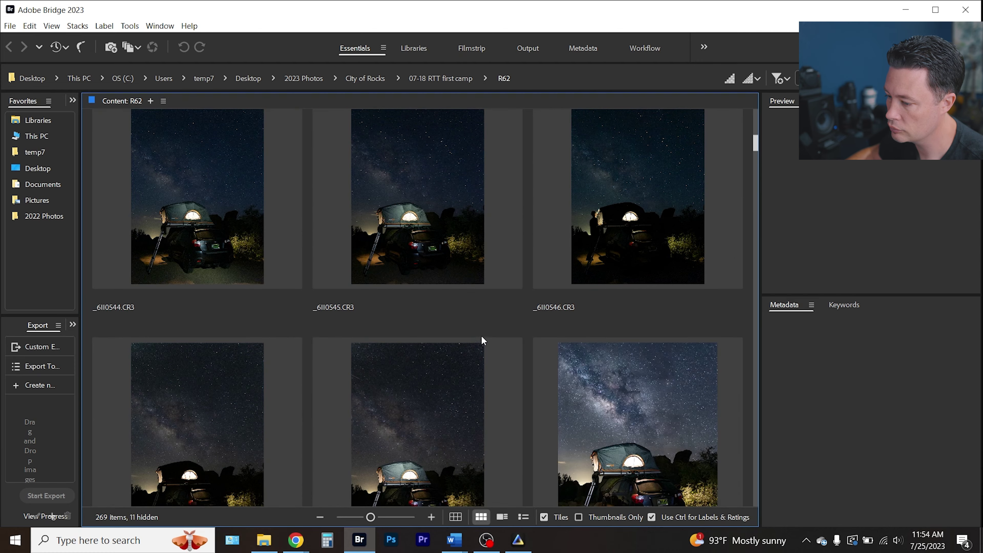
pyautogui.click(235, 208)
pyautogui.hotkey('ctrl', 'r')
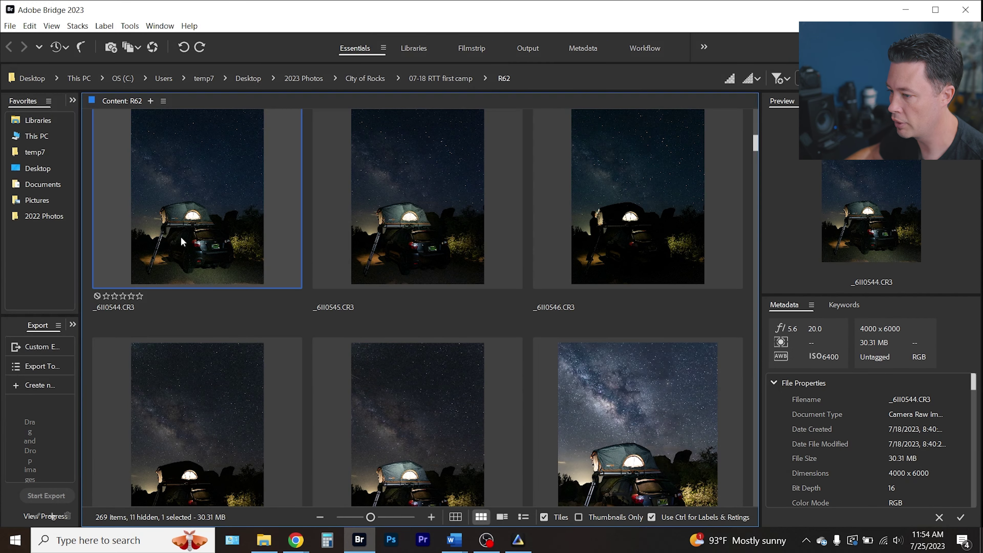
# Shrink the thumbnails and select the six raw night photos _6II0566.CR3 to _6II0571.CR3
pyautogui.scroll(-8, 580, 279)
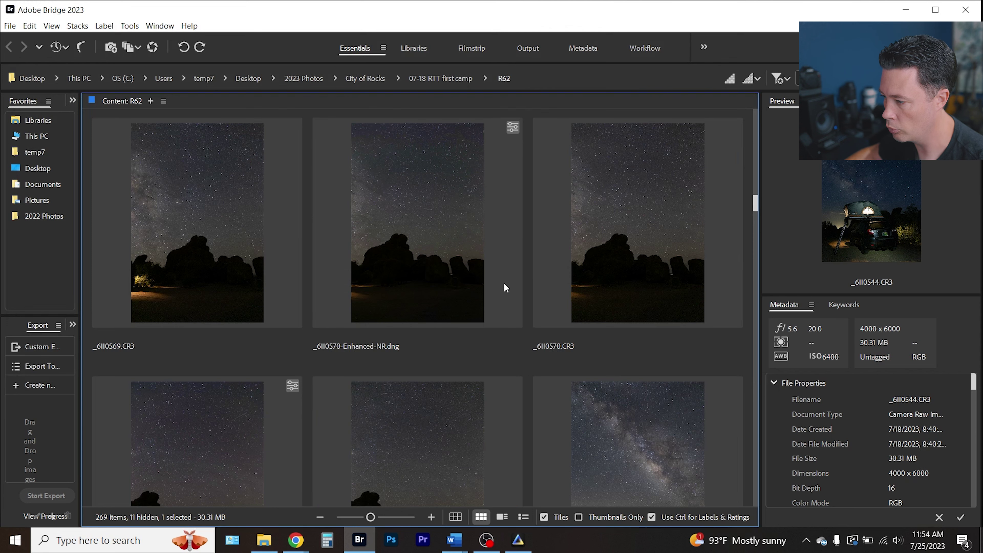
pyautogui.scroll(3, 504, 288)
pyautogui.hotkey('ctrl', '-')
pyautogui.click(143, 250)
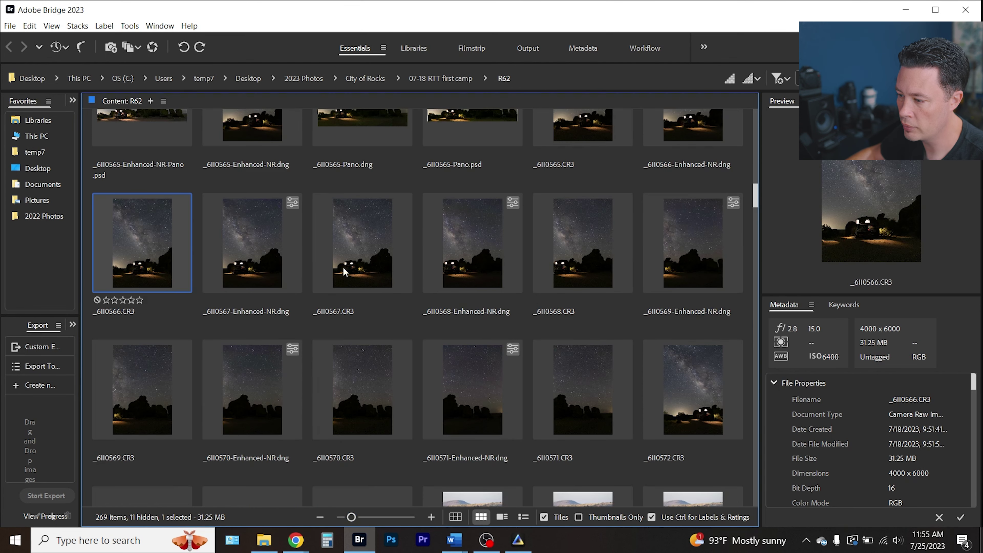
pyautogui.keyDown('ctrl'); pyautogui.click(359, 253); pyautogui.keyUp('ctrl')
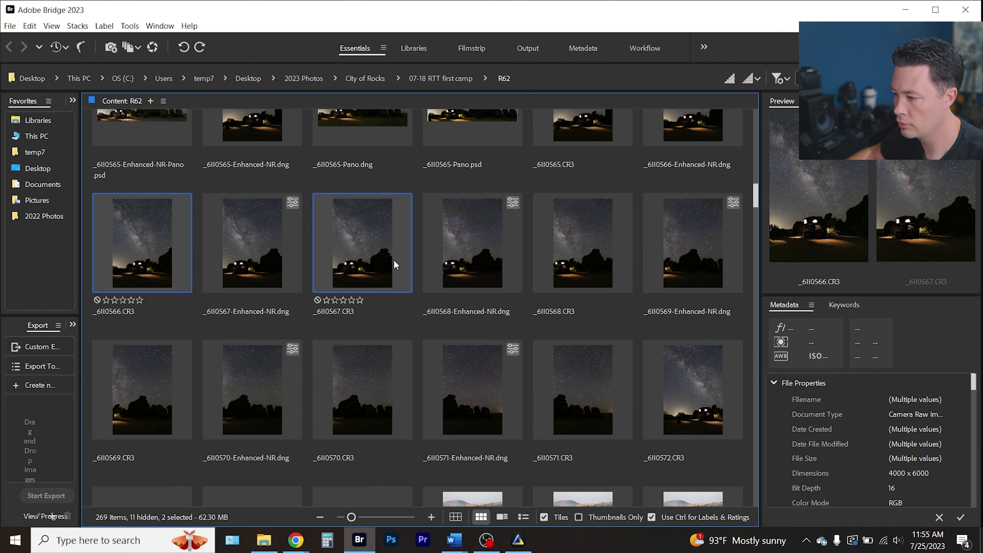
pyautogui.keyDown('ctrl'); pyautogui.click(569, 258); pyautogui.keyUp('ctrl')
pyautogui.keyDown('ctrl'); pyautogui.click(141, 394); pyautogui.keyUp('ctrl')
pyautogui.keyDown('ctrl'); pyautogui.click(371, 409); pyautogui.keyUp('ctrl')
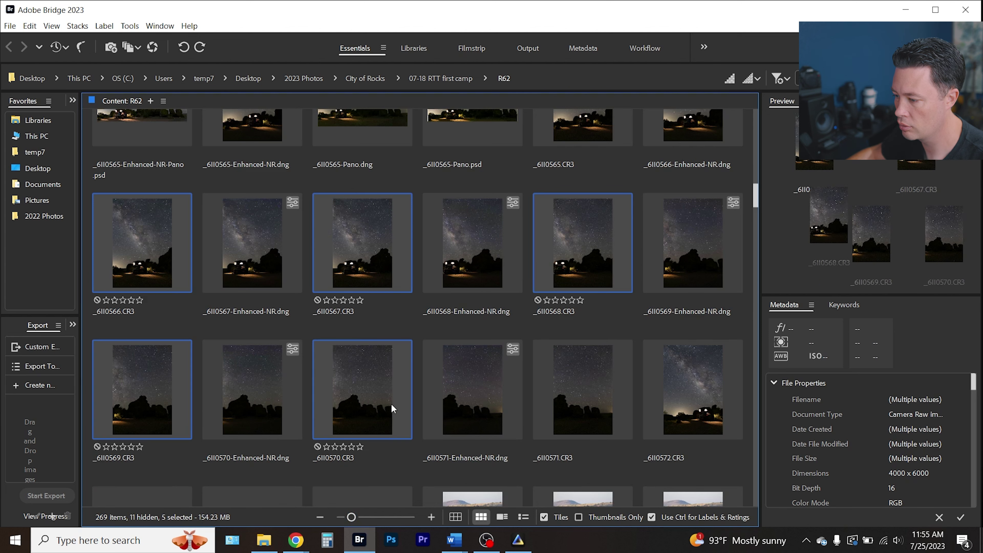
pyautogui.keyDown('ctrl'); pyautogui.click(588, 402); pyautogui.keyUp('ctrl')
# Add _6II0565.CR3 to the selection, open all seven raw photos in Camera Raw, and cancel without applying Denoise
pyautogui.scroll(-3, 551, 367)
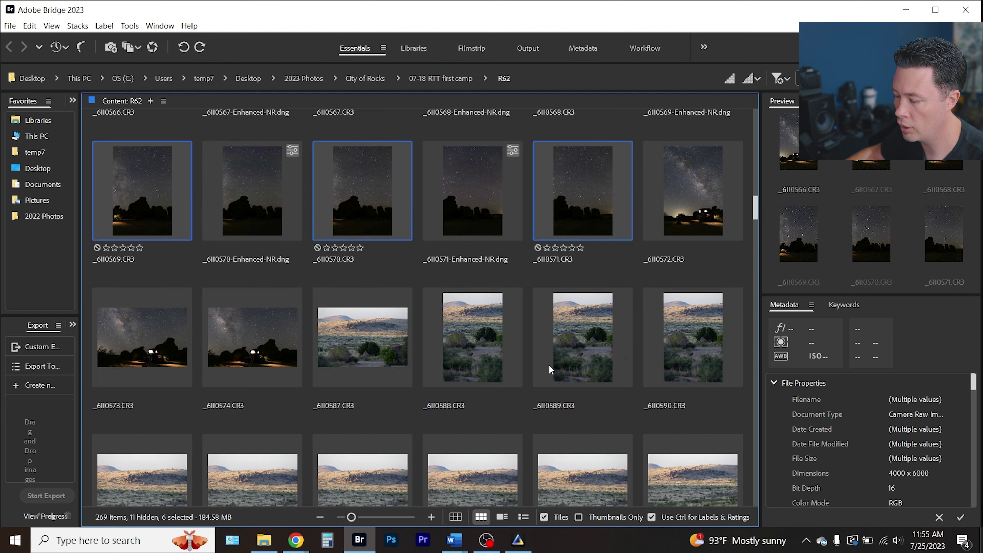
pyautogui.scroll(6, 548, 364)
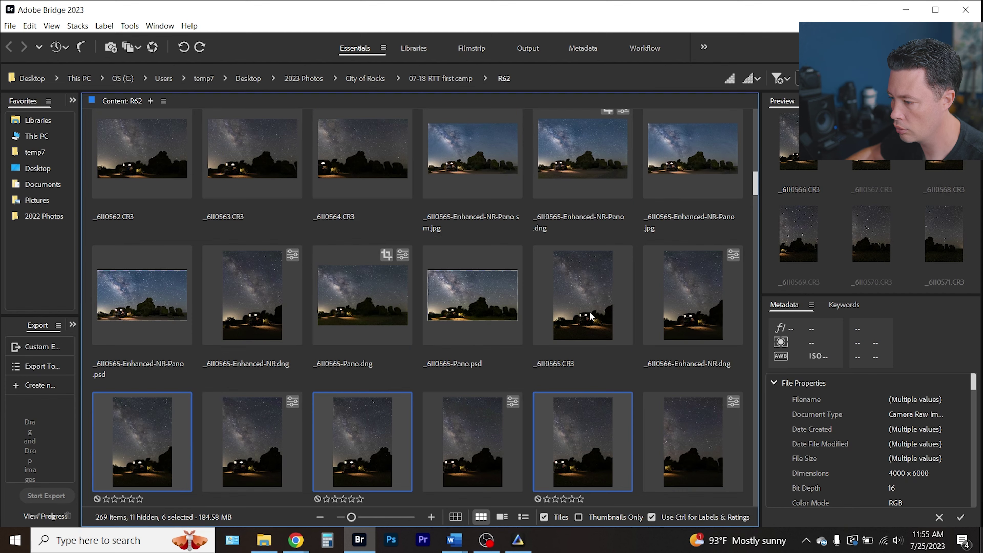
pyautogui.keyDown('ctrl'); pyautogui.click(590, 316); pyautogui.keyUp('ctrl')
pyautogui.hotkey('ctrl', 'r')
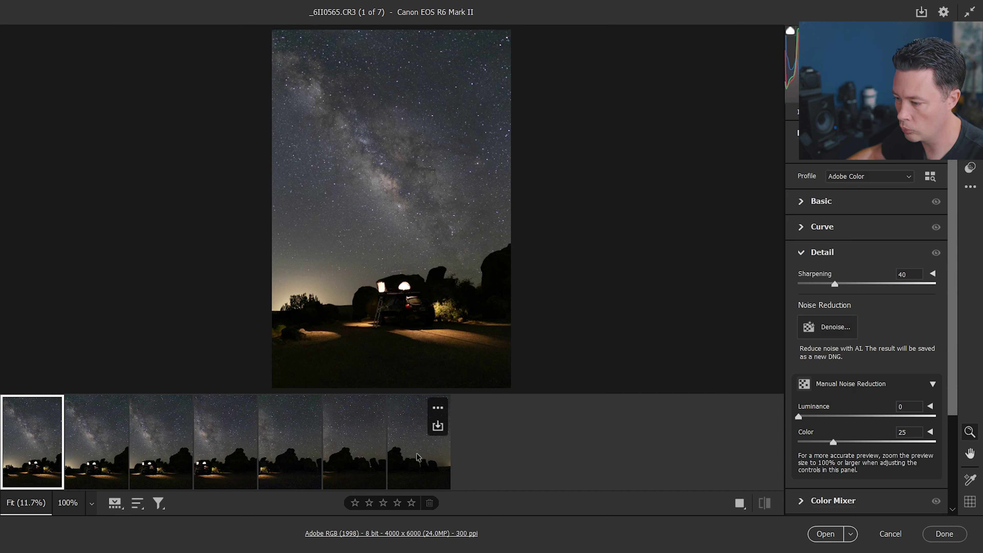
pyautogui.hotkey('ctrl', 'a')
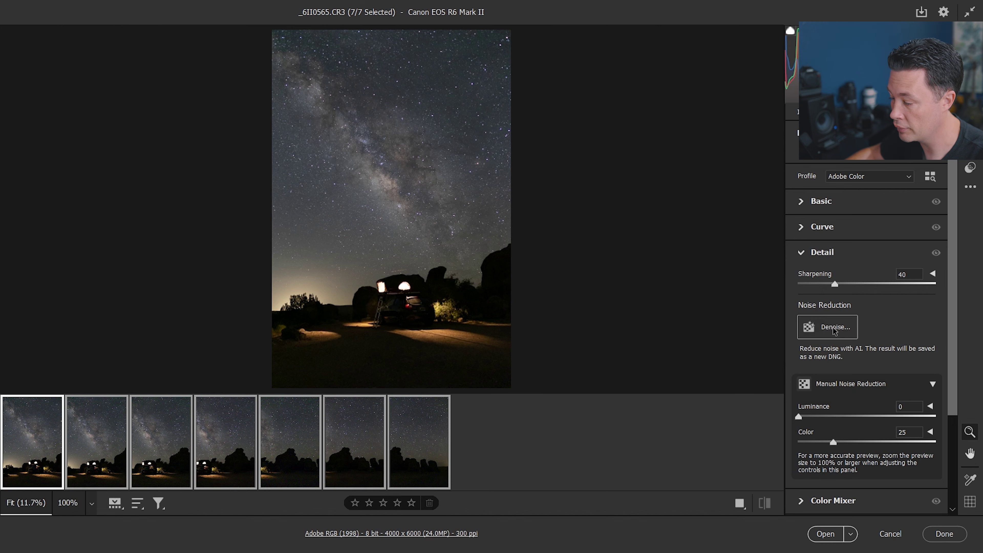
pyautogui.click(895, 538)
# Select the seven denoised files _6II0565-Enhanced-NR.dng to _6II0571-Enhanced-NR.dng and open them in Camera Raw
pyautogui.click(691, 299)
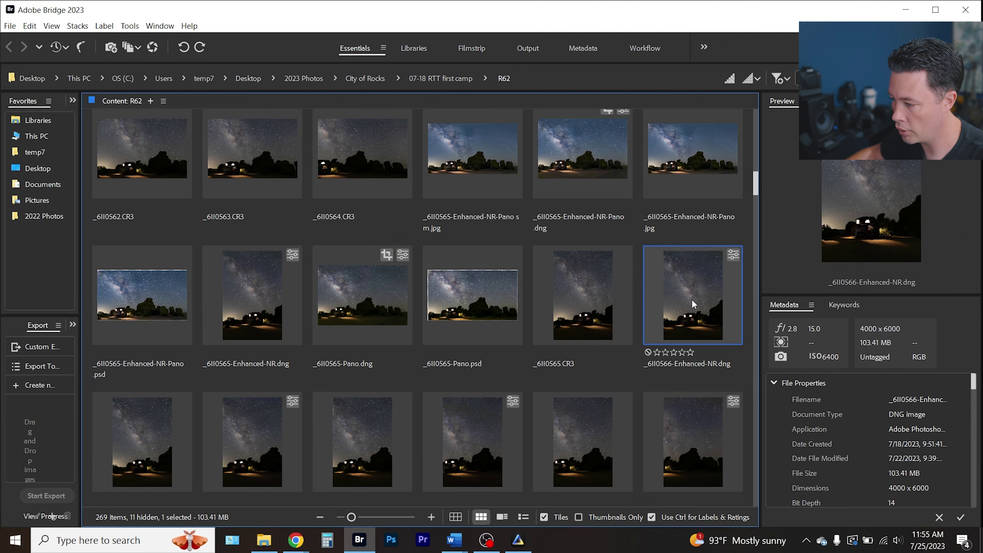
pyautogui.scroll(-3, 688, 289)
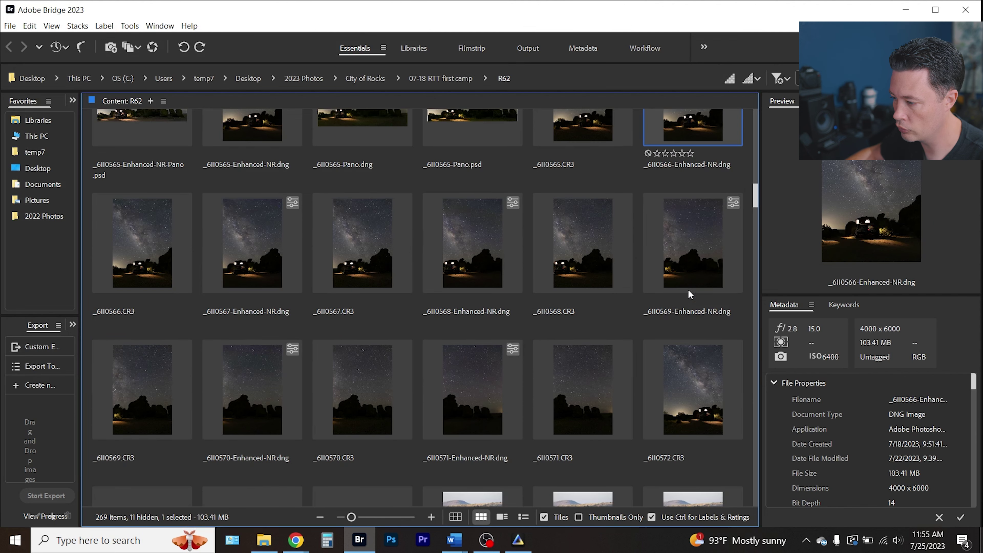
pyautogui.keyDown('ctrl'); pyautogui.click(255, 267); pyautogui.keyUp('ctrl')
pyautogui.keyDown('ctrl'); pyautogui.click(478, 254); pyautogui.keyUp('ctrl')
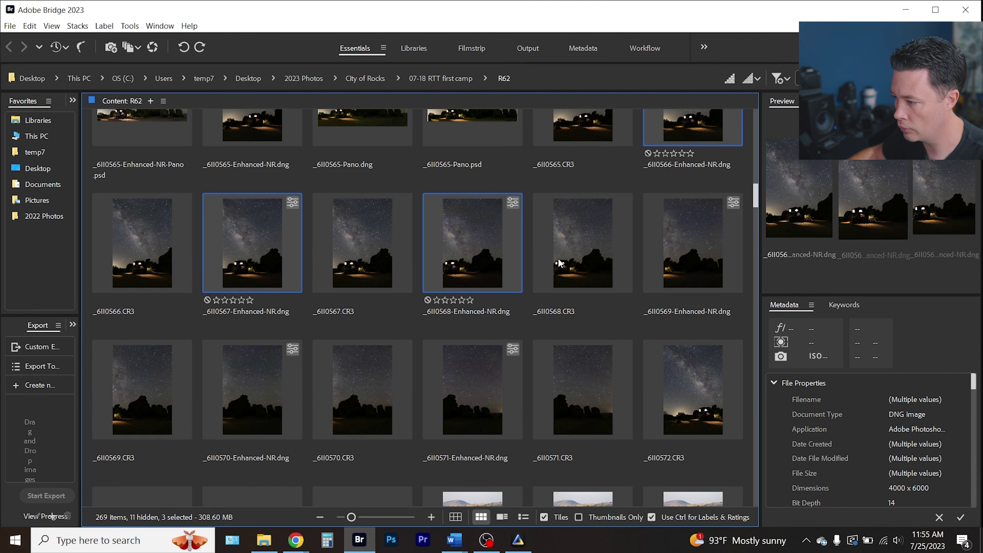
pyautogui.keyDown('ctrl'); pyautogui.click(685, 252); pyautogui.keyUp('ctrl')
pyautogui.keyDown('ctrl'); pyautogui.click(271, 406); pyautogui.keyUp('ctrl')
pyautogui.keyDown('ctrl'); pyautogui.click(473, 391); pyautogui.keyUp('ctrl')
pyautogui.scroll(2, 626, 388)
pyautogui.keyDown('ctrl'); pyautogui.click(253, 127); pyautogui.keyUp('ctrl')
pyautogui.hotkey('ctrl', 'r')
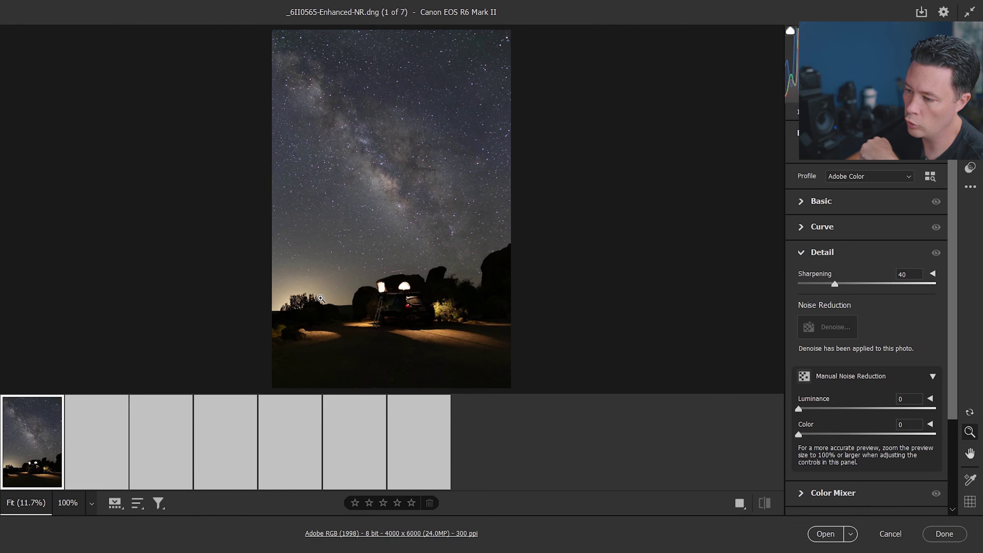
# Merge all seven denoised photos into a panorama with Spherical projection and Auto Crop, saved as _6II0565-Enhanced-NR-Pano-1.dng
pyautogui.moveTo(418, 470)
pyautogui.press('shift')
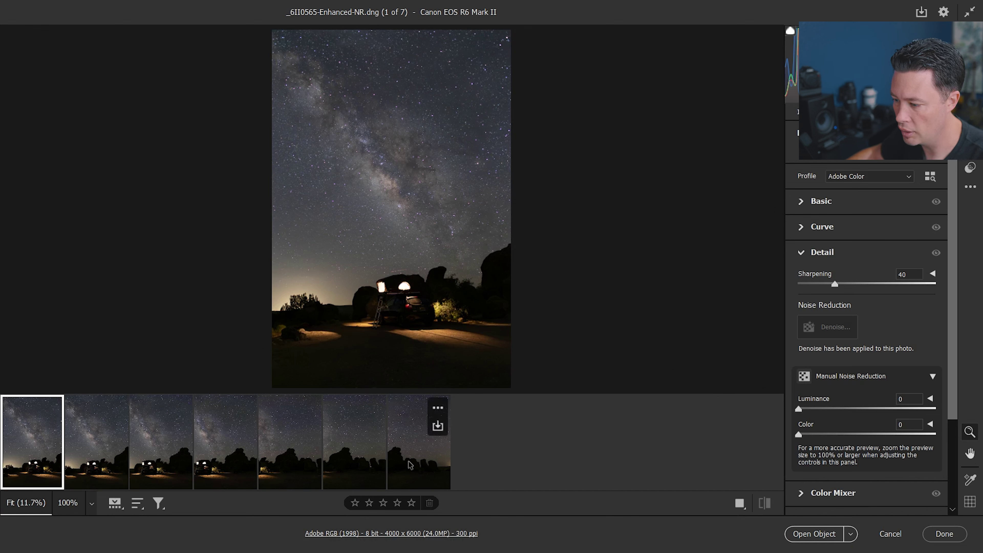
pyautogui.hotkey('ctrl', 'a')
pyautogui.click(438, 407)
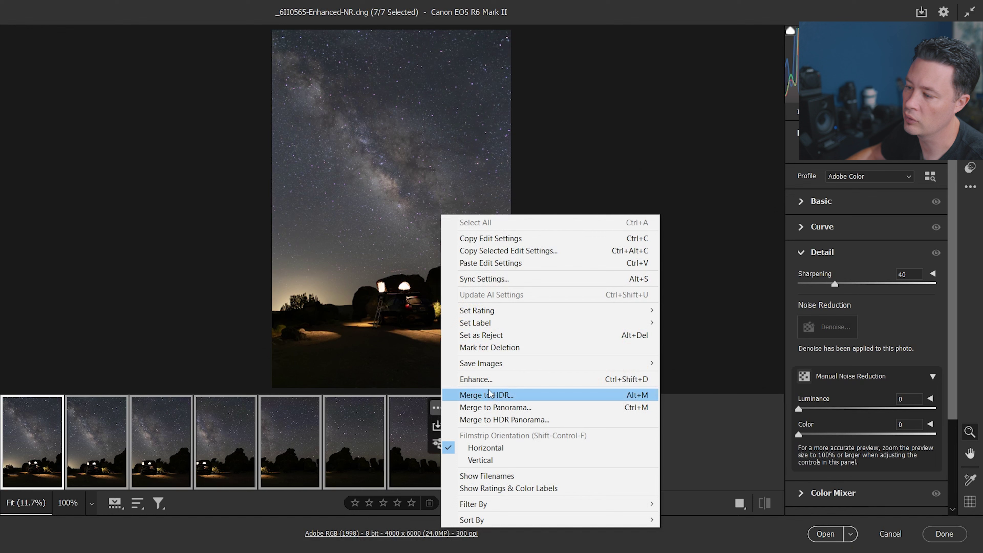
pyautogui.click(480, 407)
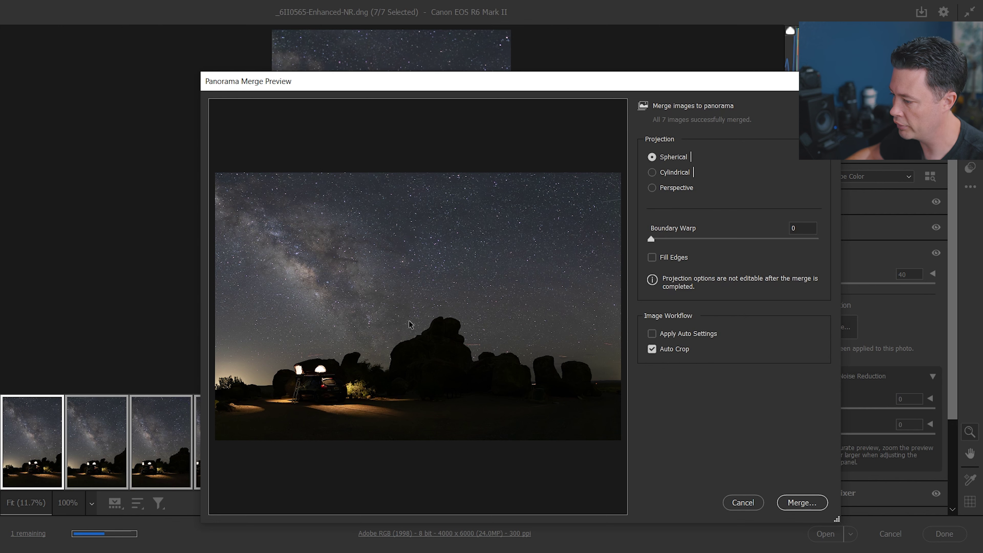
pyautogui.click(802, 503)
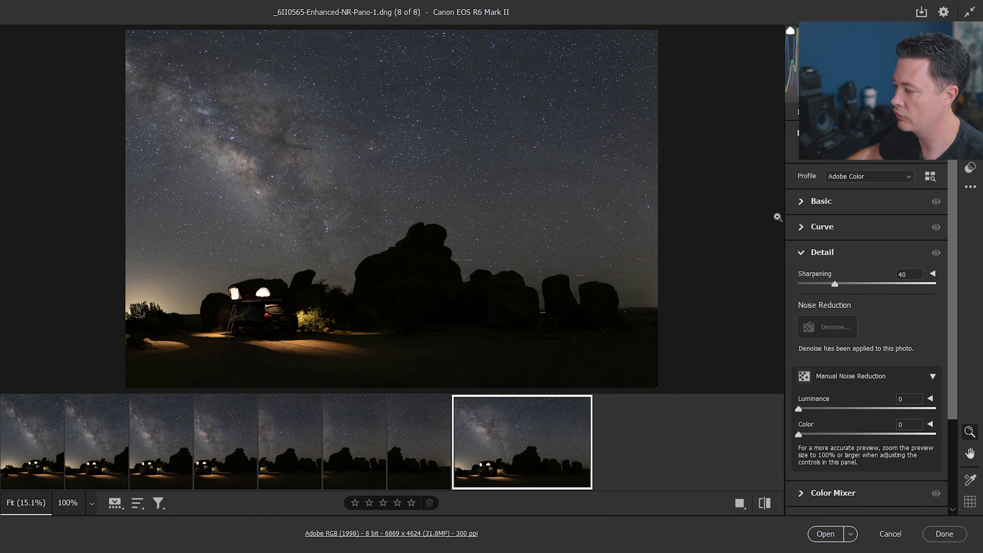
# Raise the panorama's contrast, add a Sky mask with Saturation +8, Clarity +13, Dehaze +16 and Noise Reduction +5, and open it in Photoshop
pyautogui.click(803, 203)
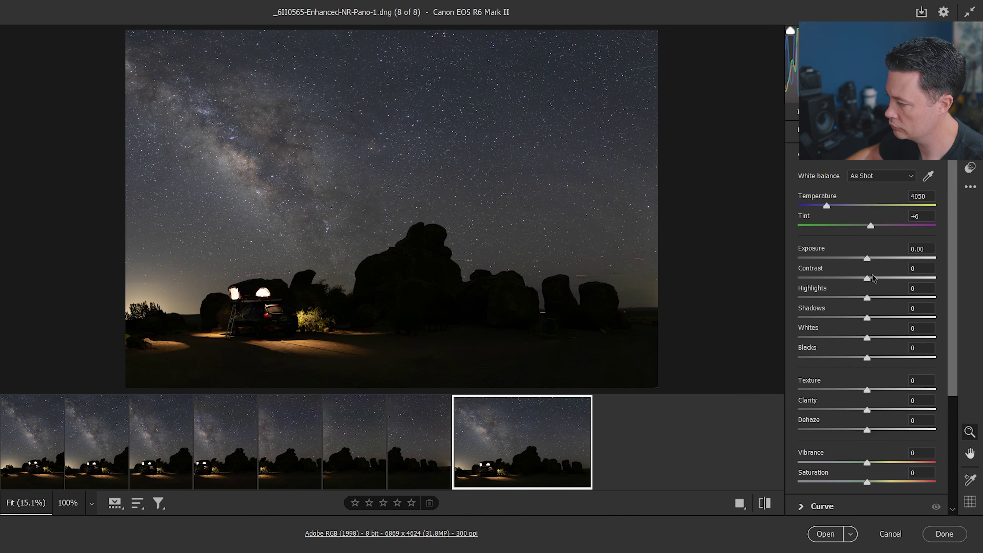
pyautogui.moveTo(867, 278); pyautogui.dragTo(883, 279)
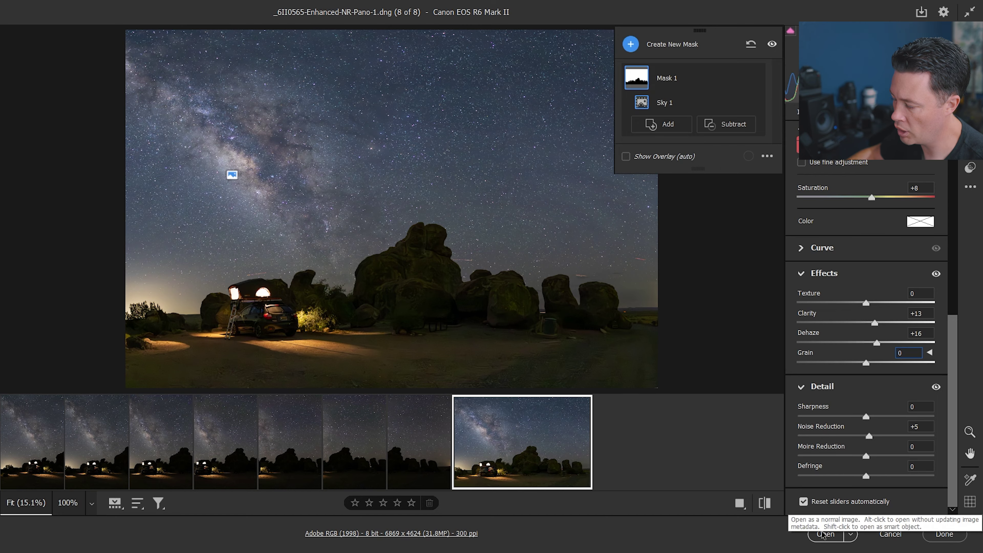
pyautogui.click(825, 538)
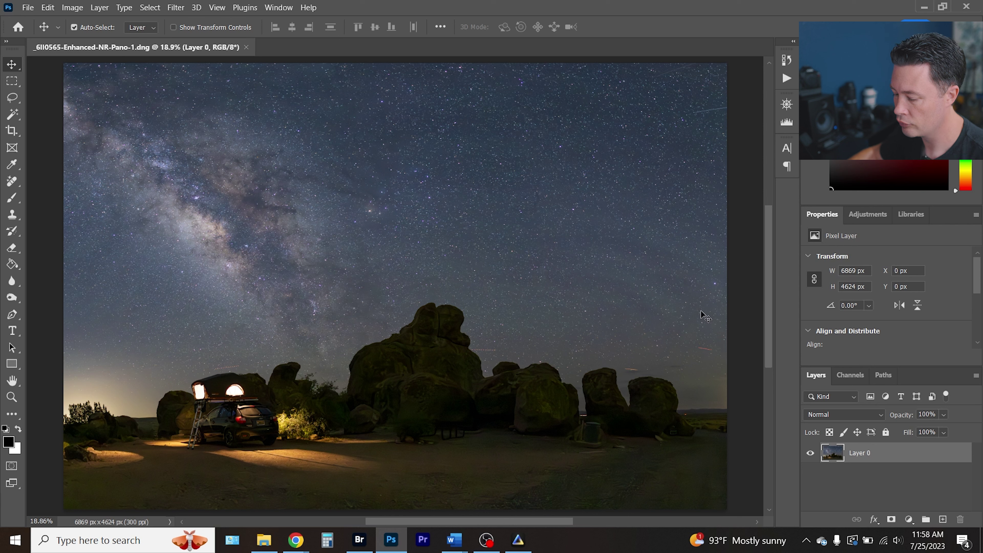
# Create a new empty layer named heal above Layer 0
pyautogui.hotkey('ctrl', 'shift', 'n')
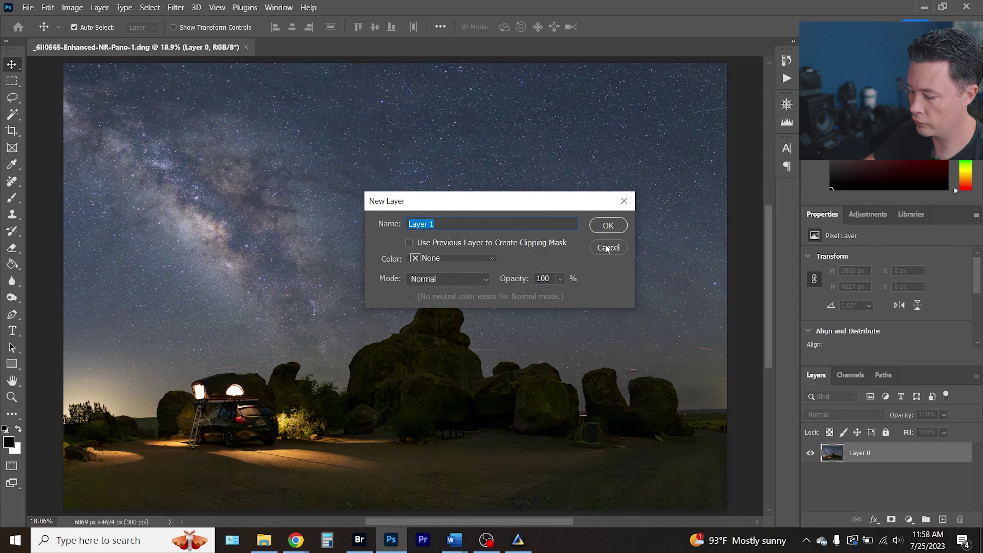
pyautogui.write('heal')
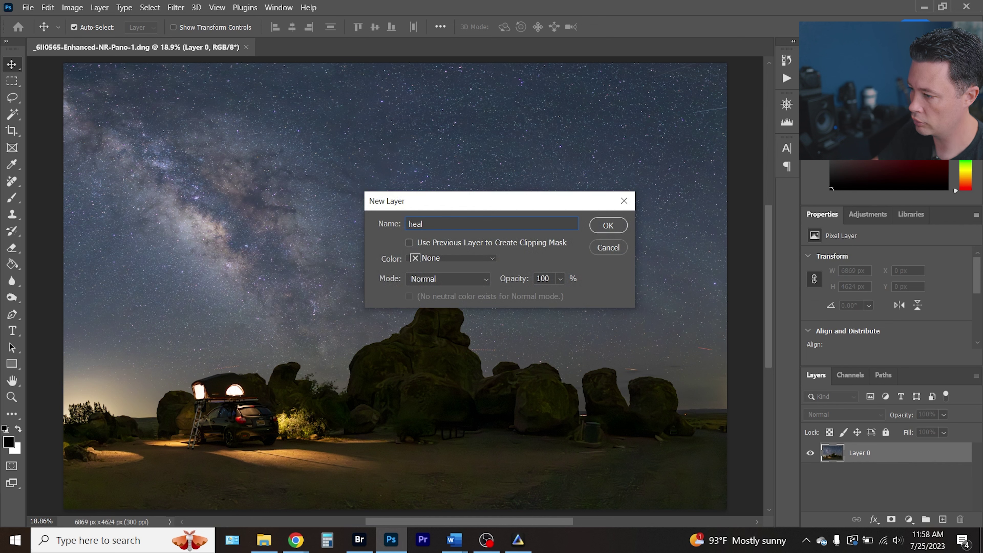
pyautogui.press('Return')
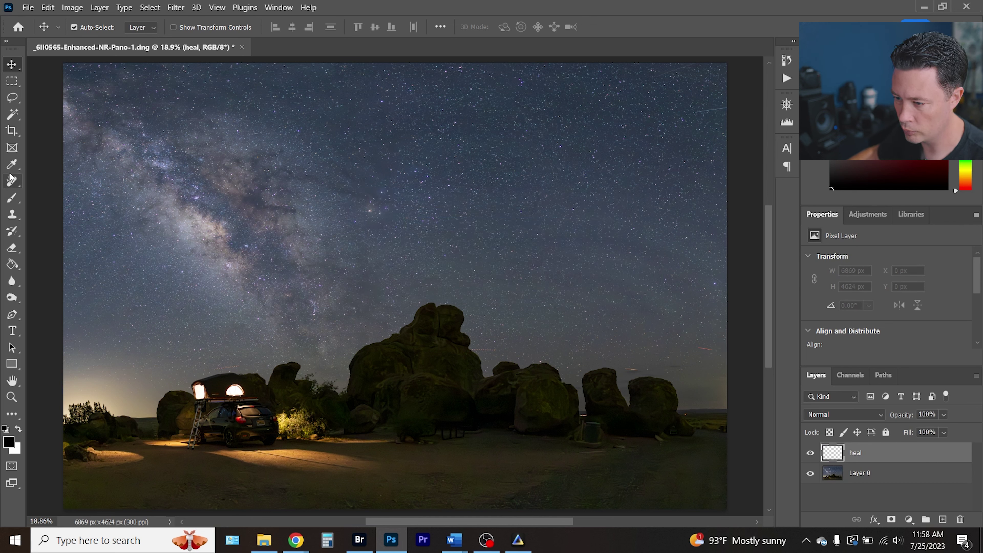
# Remove the light trails in the sky, above the rocks and above the car with the Spot Healing Brush, and compare before and after
pyautogui.rightClick(12, 181)
pyautogui.click(77, 182)
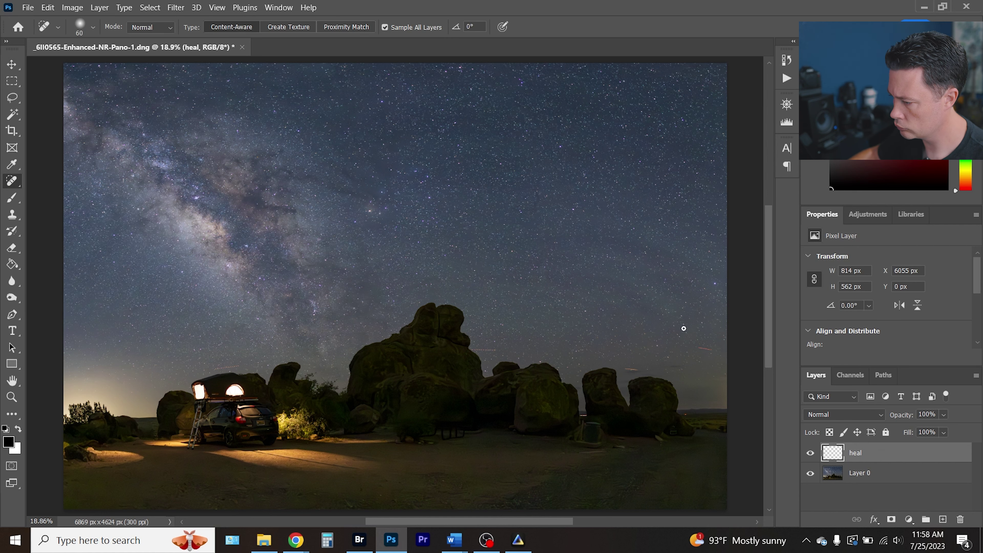
pyautogui.moveTo(496, 350); pyautogui.dragTo(469, 350)
pyautogui.moveTo(239, 366); pyautogui.dragTo(214, 369)
pyautogui.click(810, 455)
pyautogui.click(810, 454)
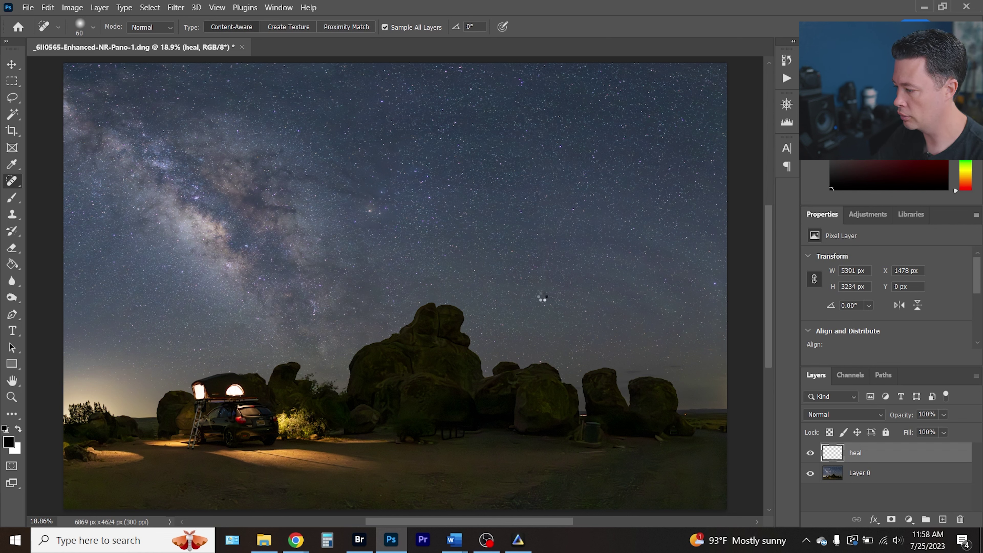
# Stamp all visible layers into a new top layer and open it in the Luminar Neo filter
pyautogui.hotkey('ctrl', 'shift', 'alt', 'e')
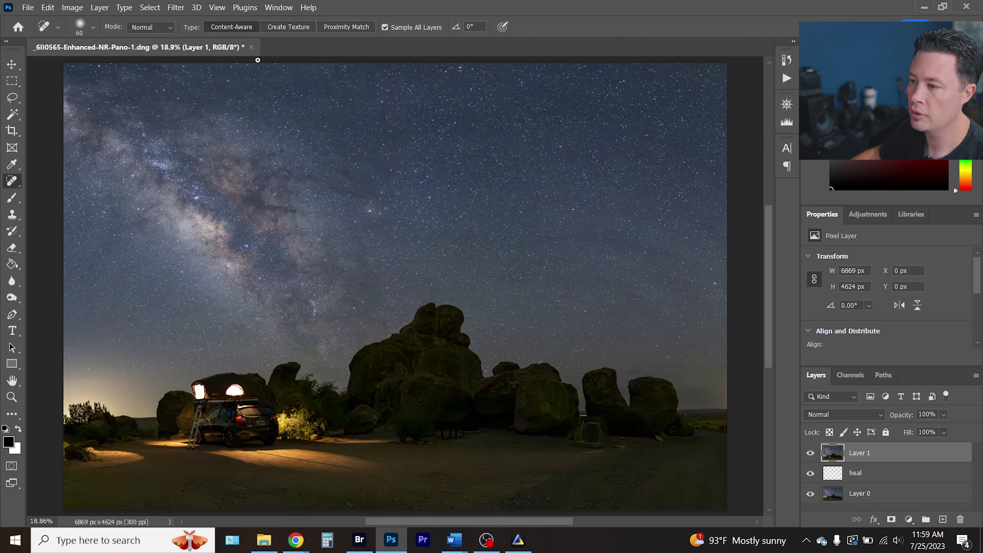
pyautogui.click(175, 8)
pyautogui.moveTo(206, 235)
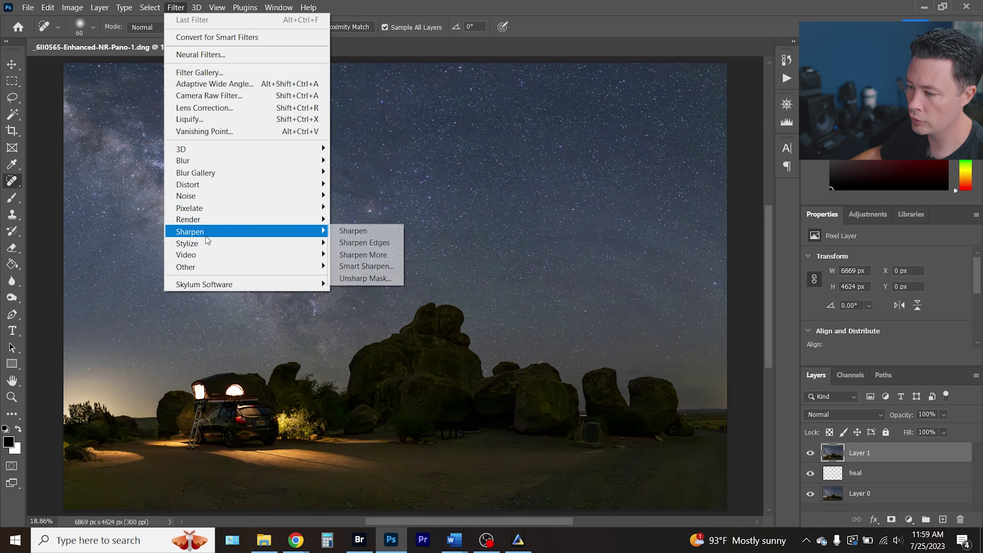
pyautogui.moveTo(212, 283)
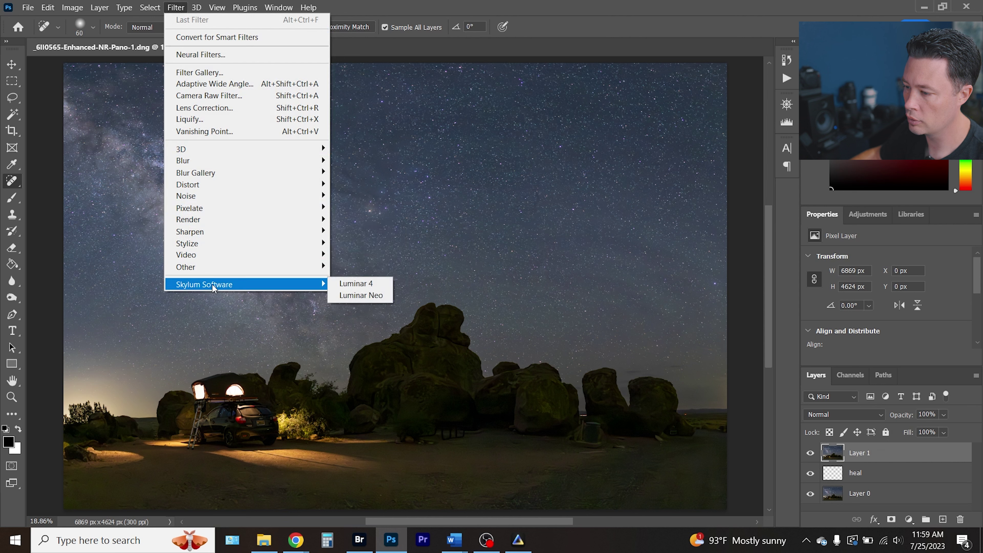
pyautogui.click(365, 295)
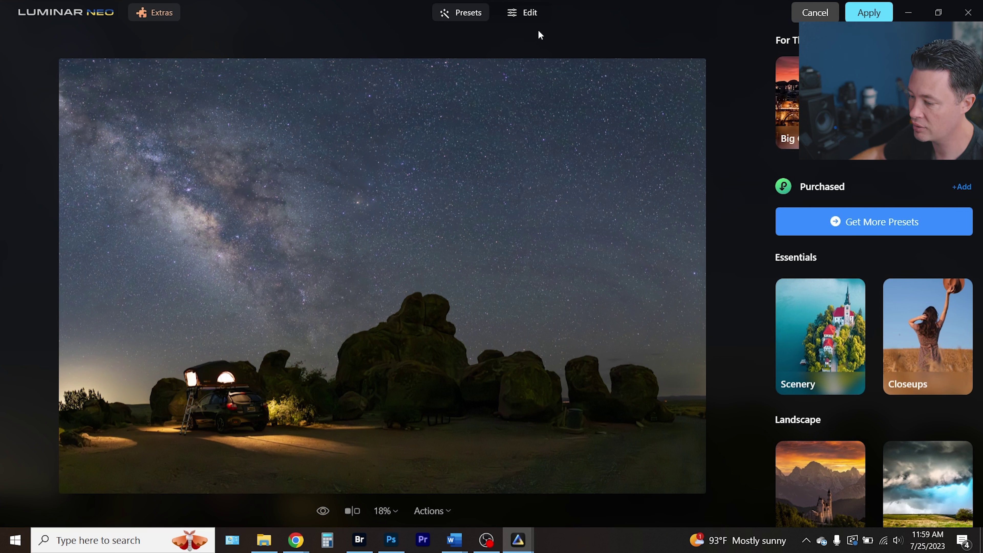
# Switch to the editing tools and set Accent AI to 14
pyautogui.click(524, 11)
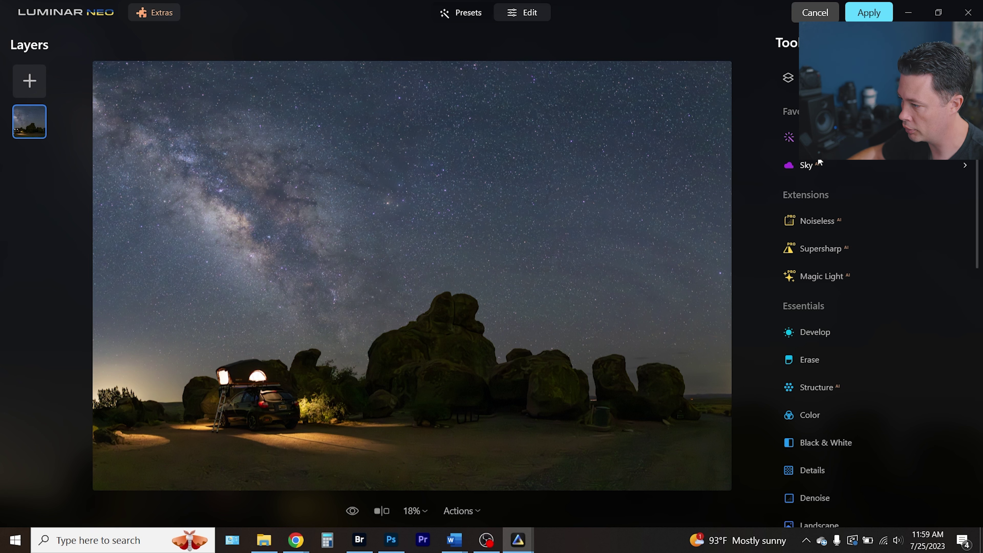
pyautogui.click(812, 138)
pyautogui.moveTo(801, 206); pyautogui.dragTo(822, 208)
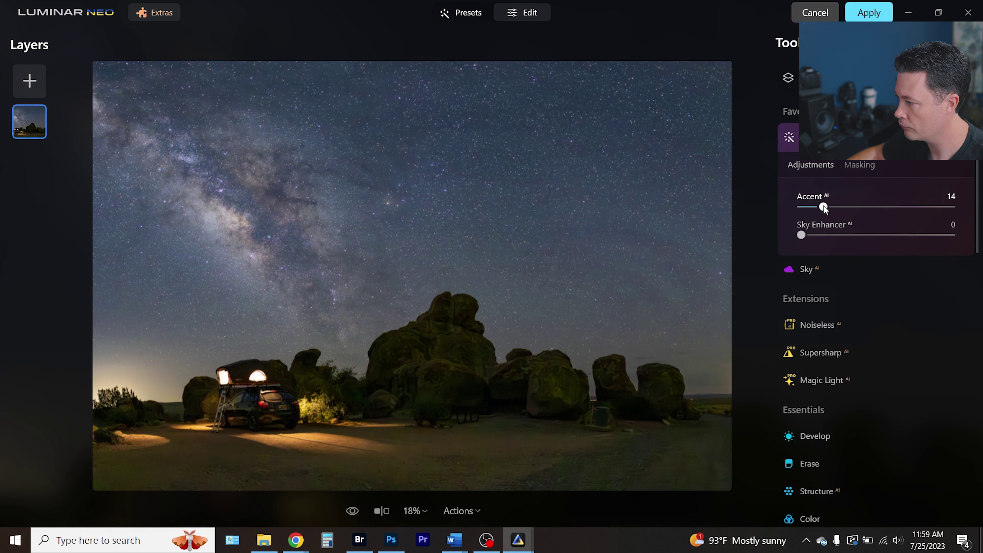
# Add a Glow effect, trying the Glow type at amount 30 before switching to Soft Focus with an amount of 20
pyautogui.scroll(-6, 854, 353)
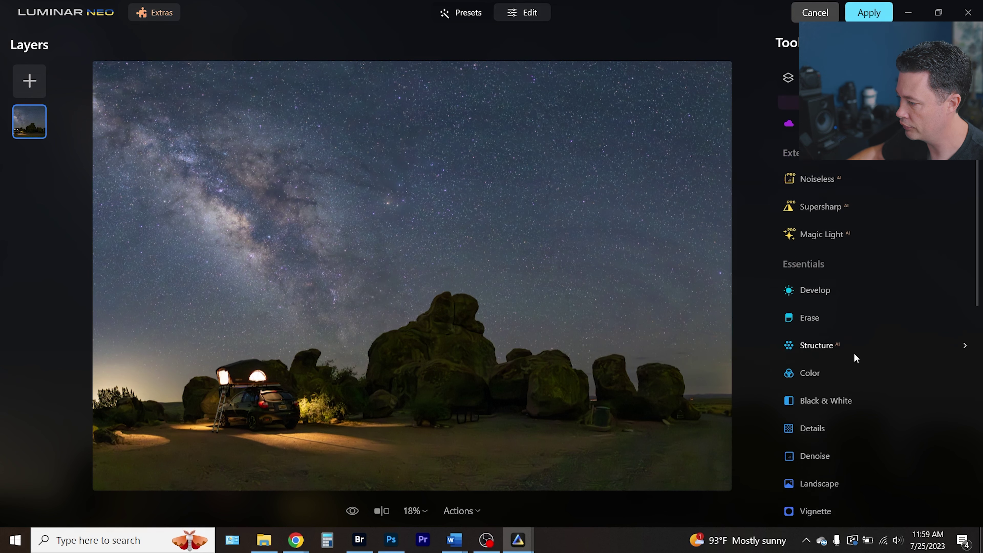
pyautogui.scroll(-6, 851, 325)
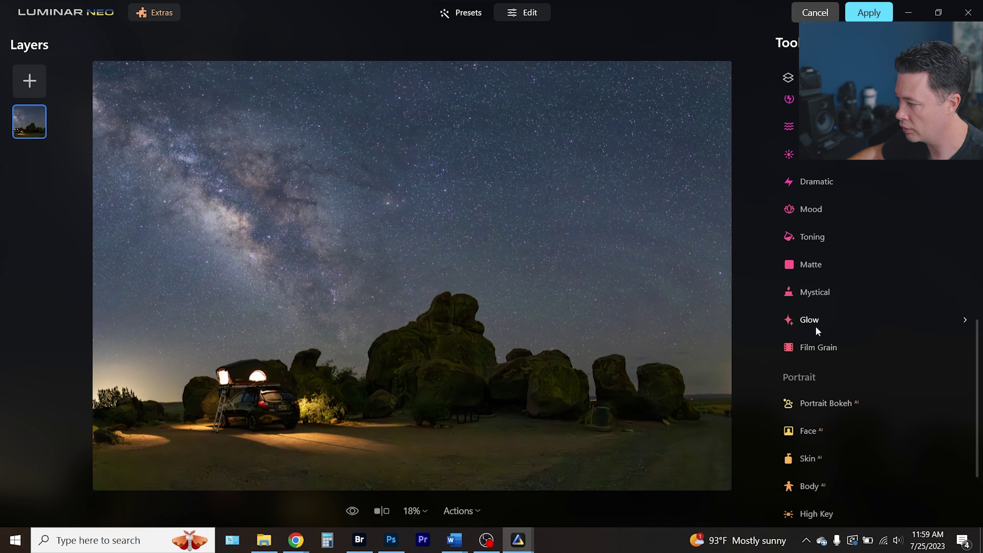
pyautogui.click(815, 327)
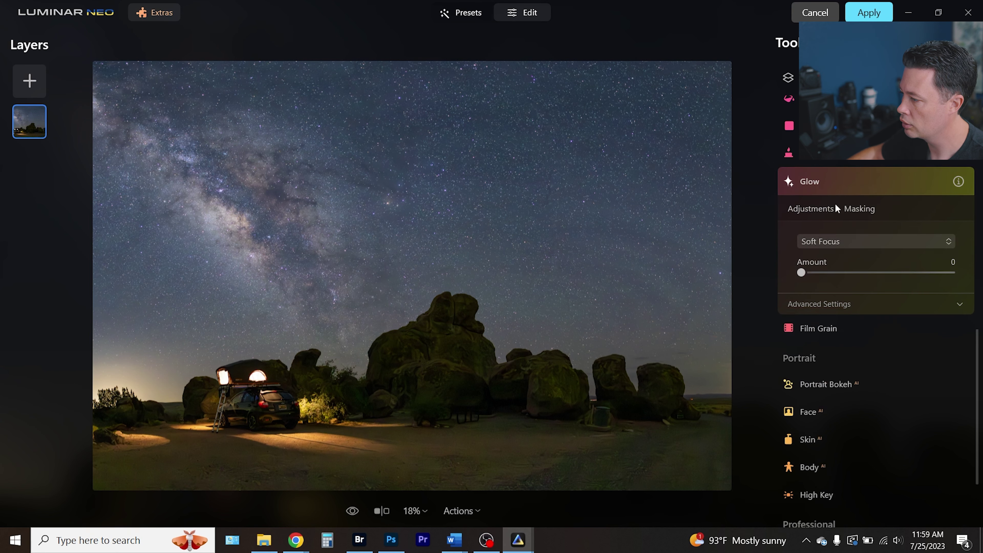
pyautogui.click(843, 242)
pyautogui.click(844, 282)
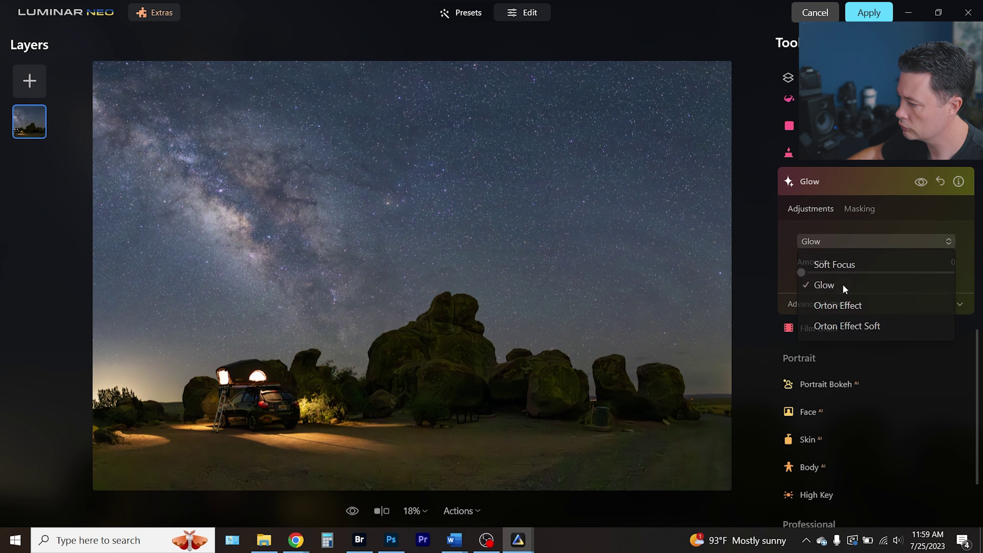
pyautogui.moveTo(849, 271); pyautogui.dragTo(847, 270)
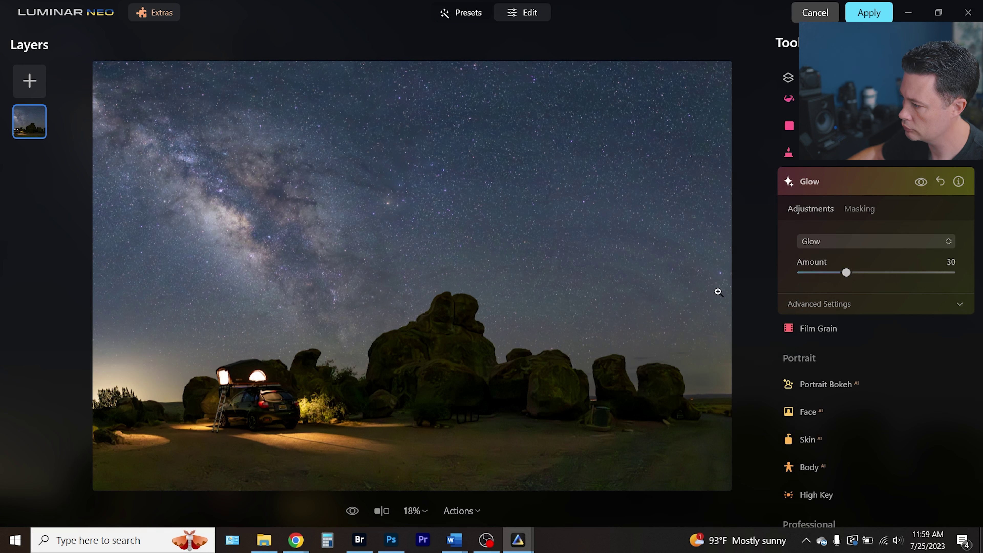
pyautogui.click(854, 245)
pyautogui.click(848, 271)
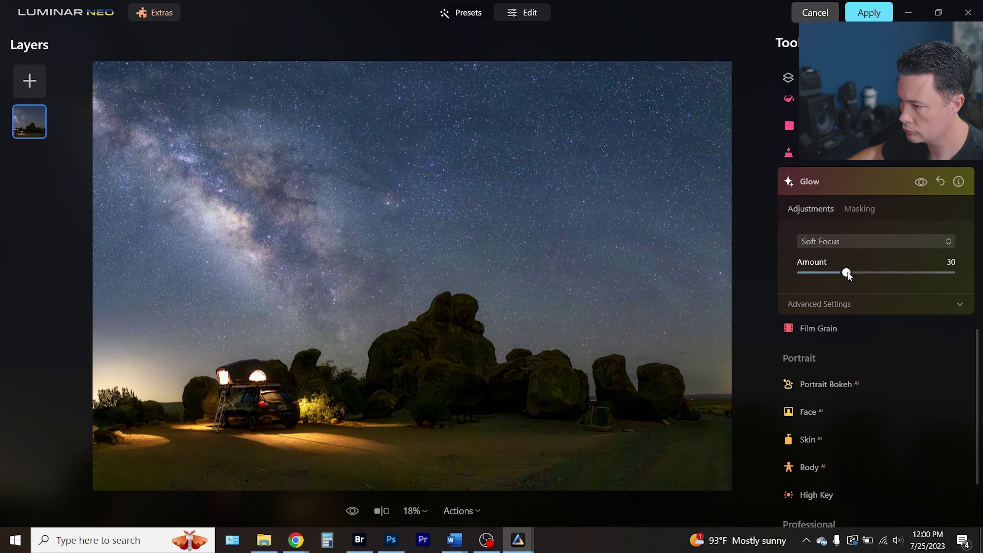
pyautogui.moveTo(847, 273); pyautogui.dragTo(837, 272)
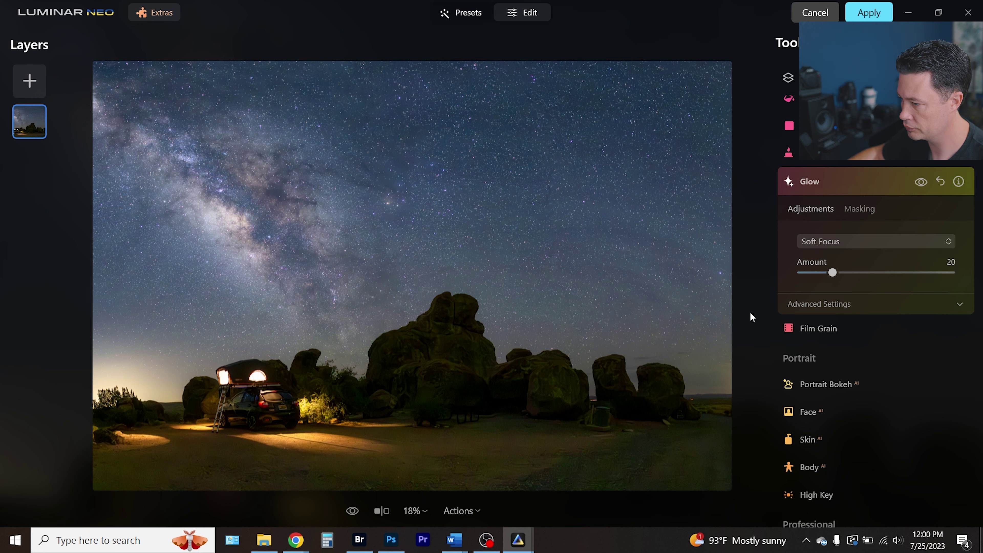
# Denoise the image with Noiseless AI at Low, inspecting the stars at 100%, and apply the Luminar Neo edits to the Photoshop layer
pyautogui.click(626, 161)
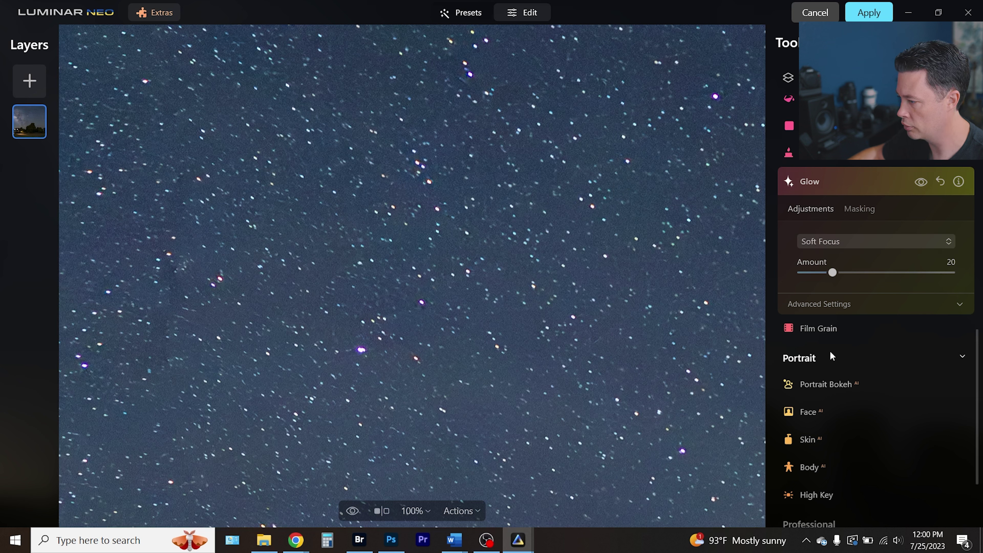
pyautogui.scroll(10, 834, 364)
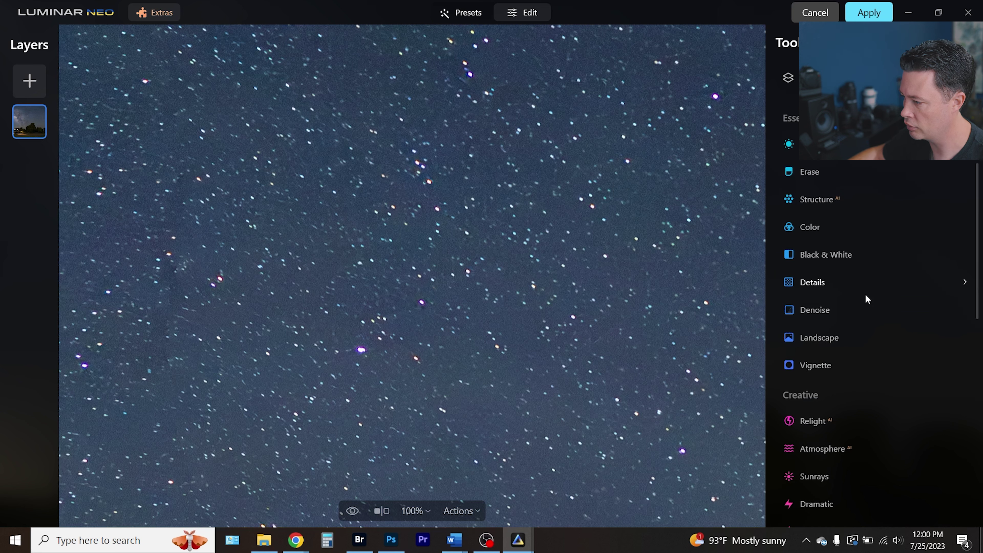
pyautogui.scroll(4, 847, 260)
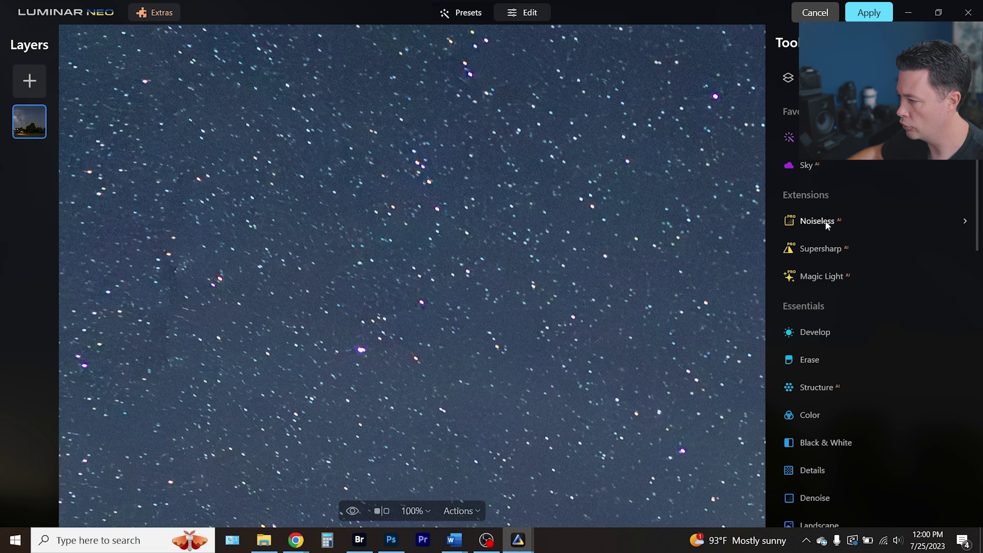
pyautogui.click(824, 219)
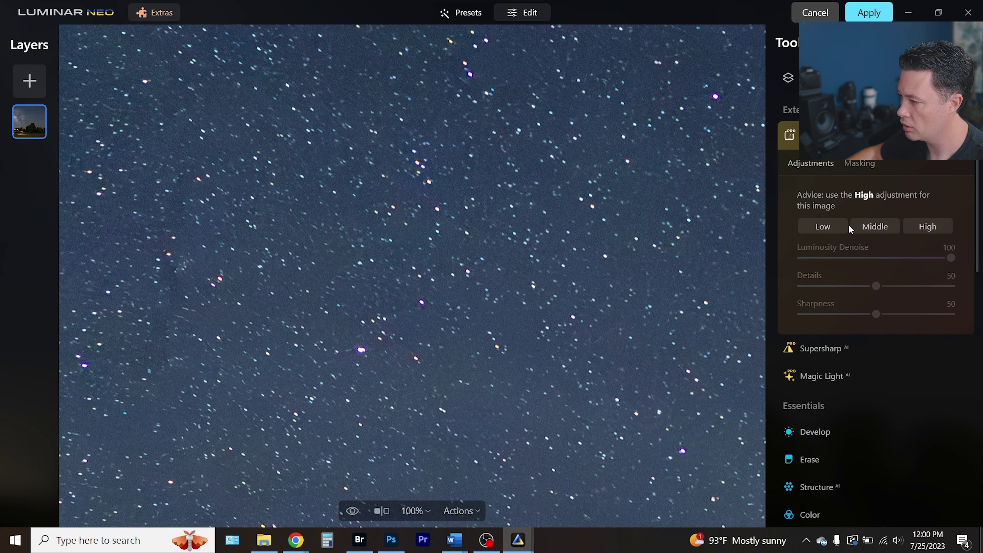
pyautogui.click(842, 225)
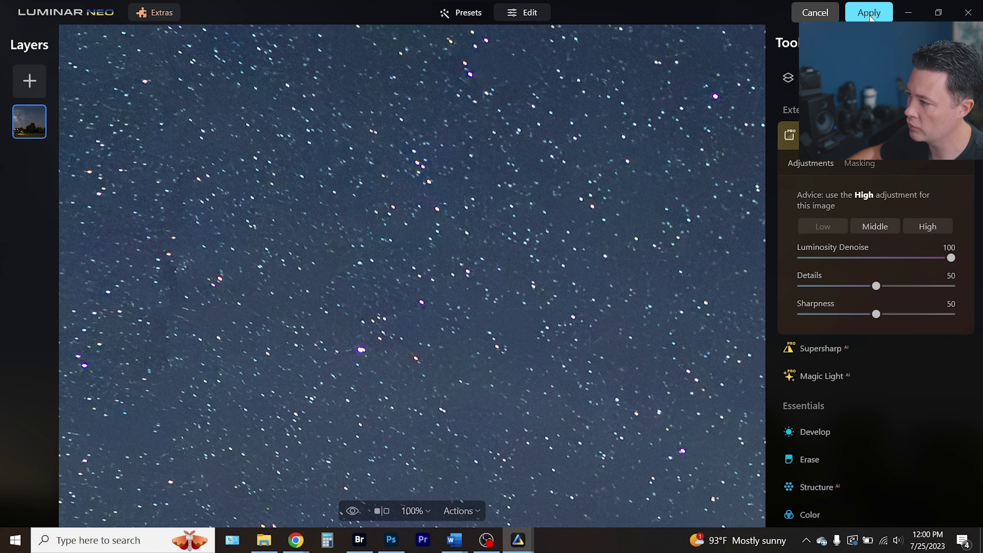
pyautogui.click(618, 184)
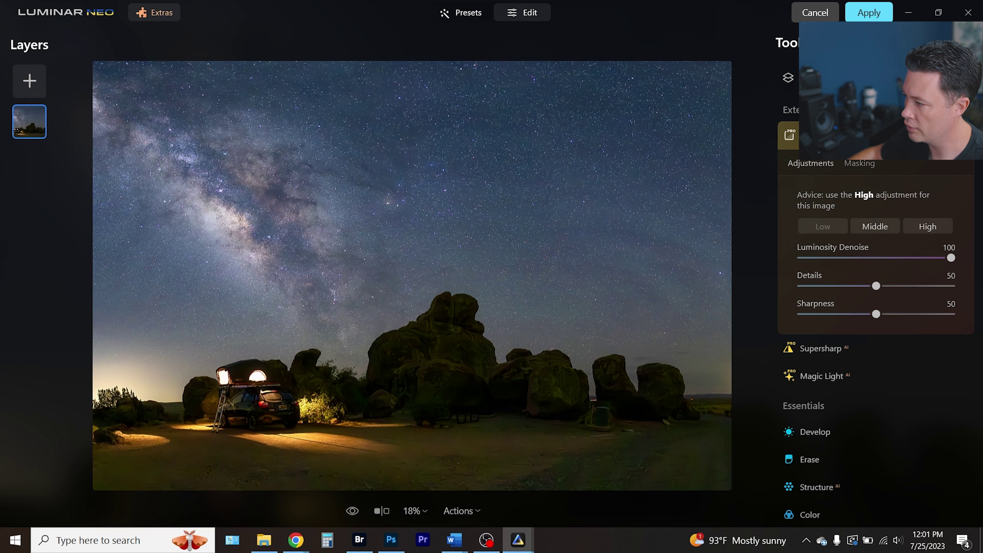
pyautogui.click(869, 12)
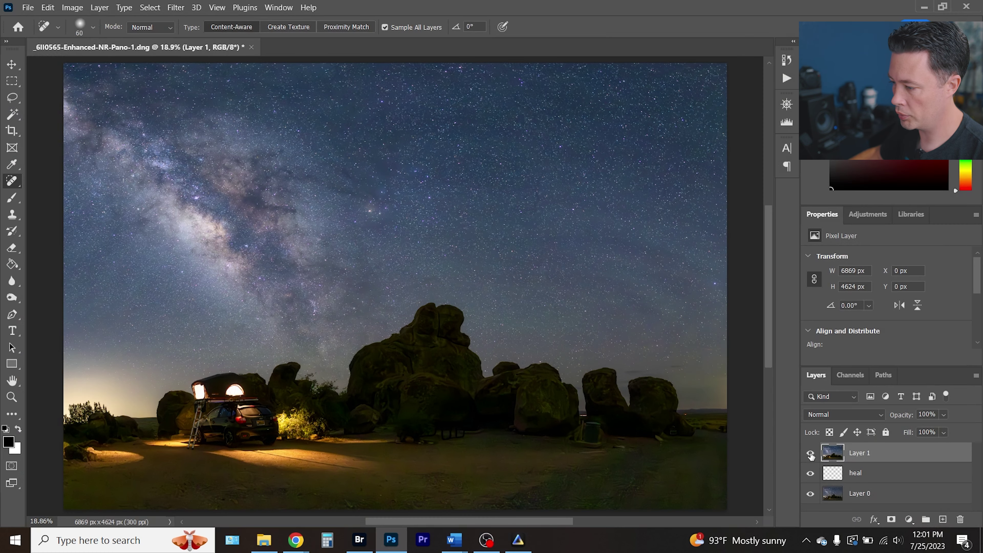
# Toggle the visibility of Layer 1 repeatedly to compare the image before and after the Luminar Neo edits
pyautogui.click(810, 453)
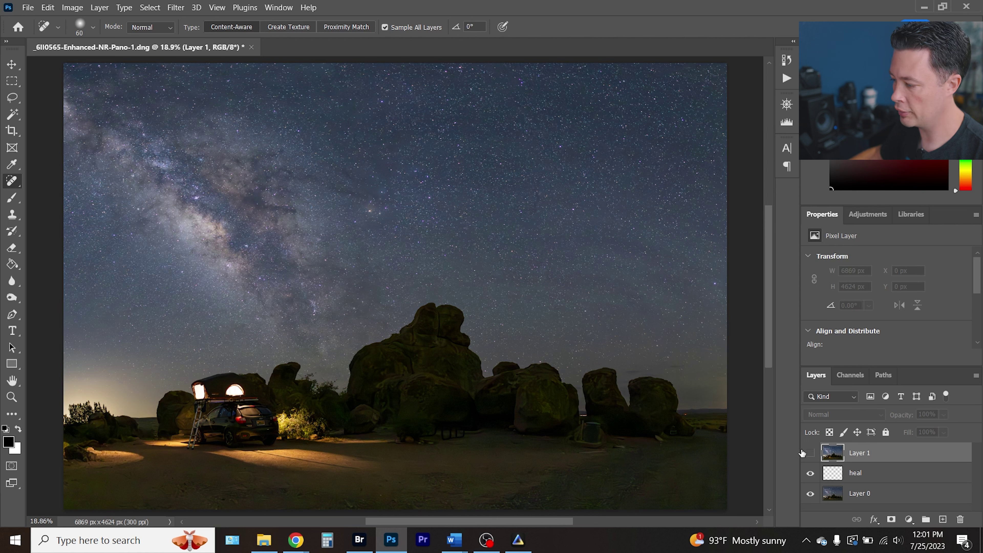
pyautogui.click(810, 453)
pyautogui.click(811, 453)
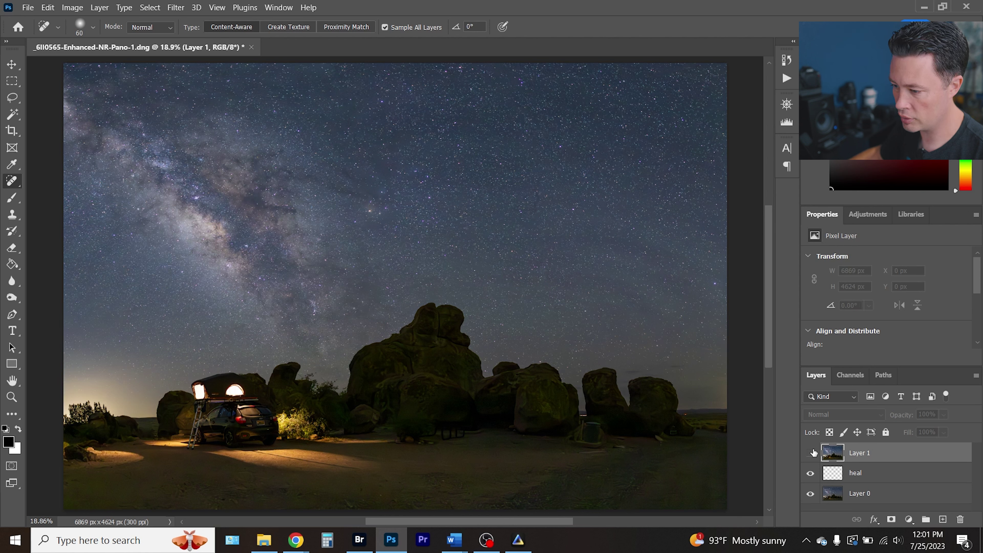
pyautogui.click(811, 454)
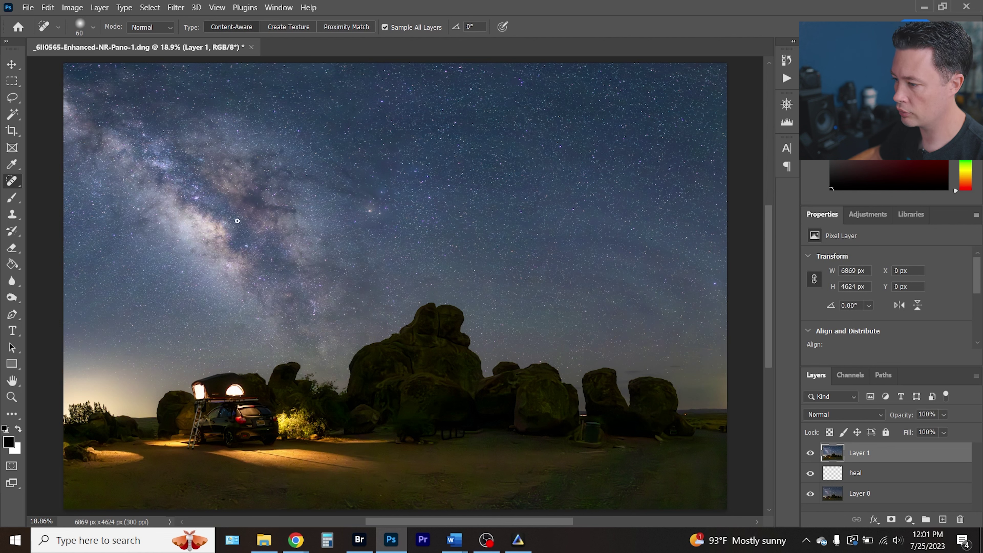
pyautogui.click(811, 453)
pyautogui.click(811, 453)
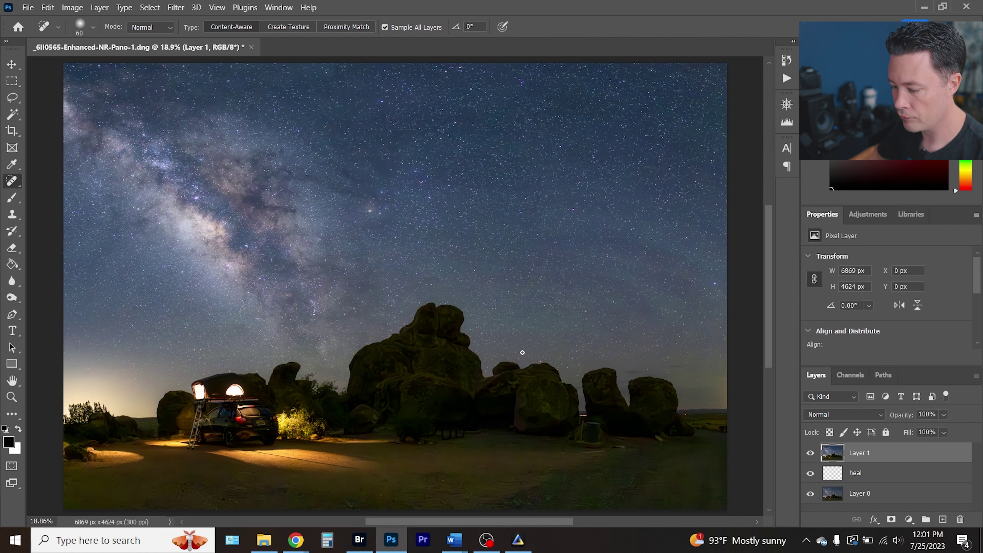
# Create a new layer named heal above Layer 1 and switch to the Remove tool
pyautogui.hotkey('ctrl', 'shift', 'n')
pyautogui.write('heal')
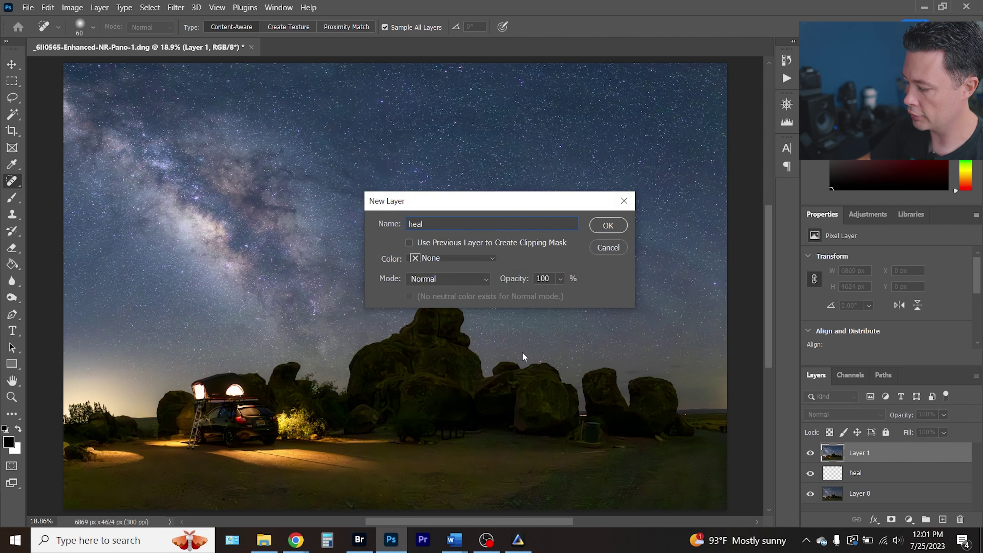
pyautogui.press('Return')
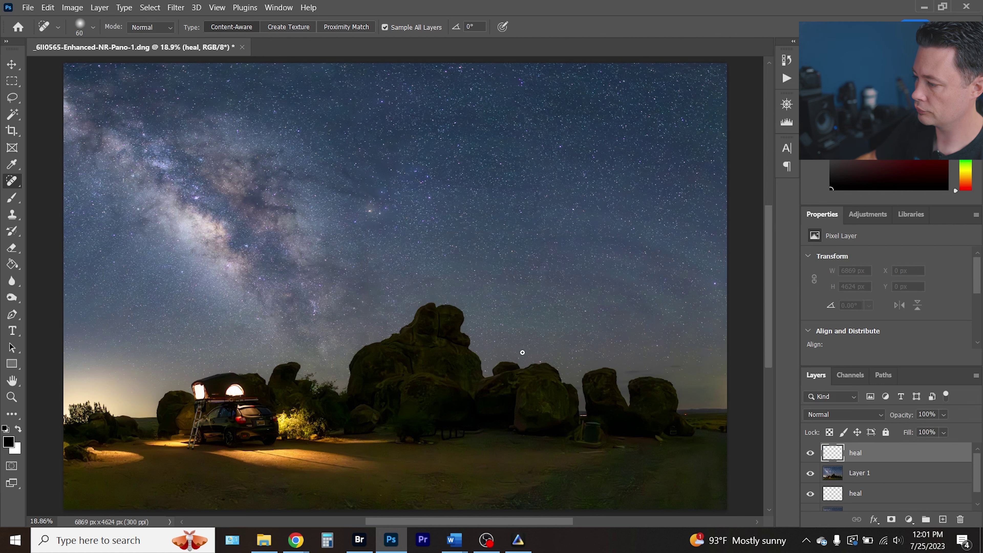
pyautogui.rightClick(9, 181)
pyautogui.click(66, 194)
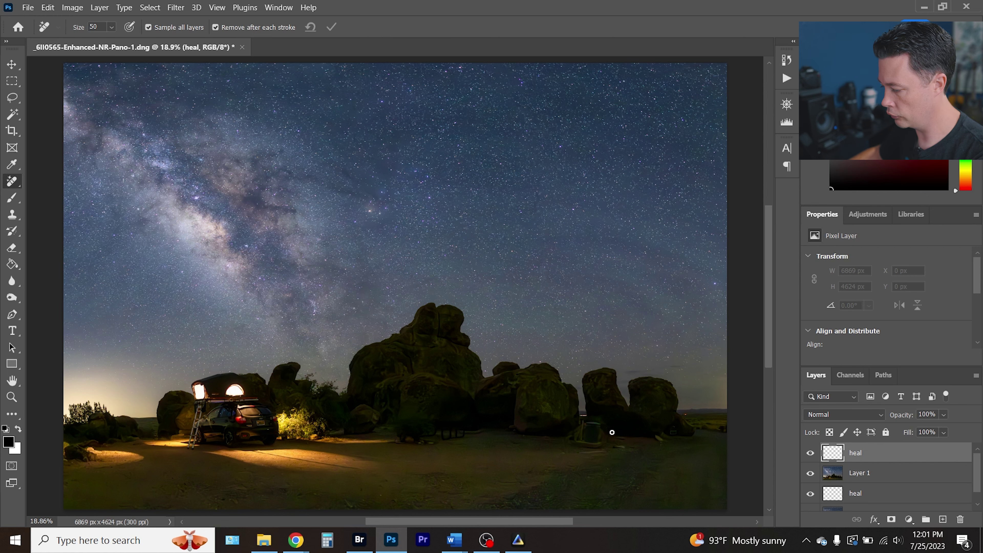
# Enlarge the Remove brush to 90 and paint out the trash bin in front of the rocks
pyautogui.hotkey('ctrl', '+')
pyautogui.hotkey('ctrl', '+')
pyautogui.moveTo(596, 441); pyautogui.dragTo(462, 296)
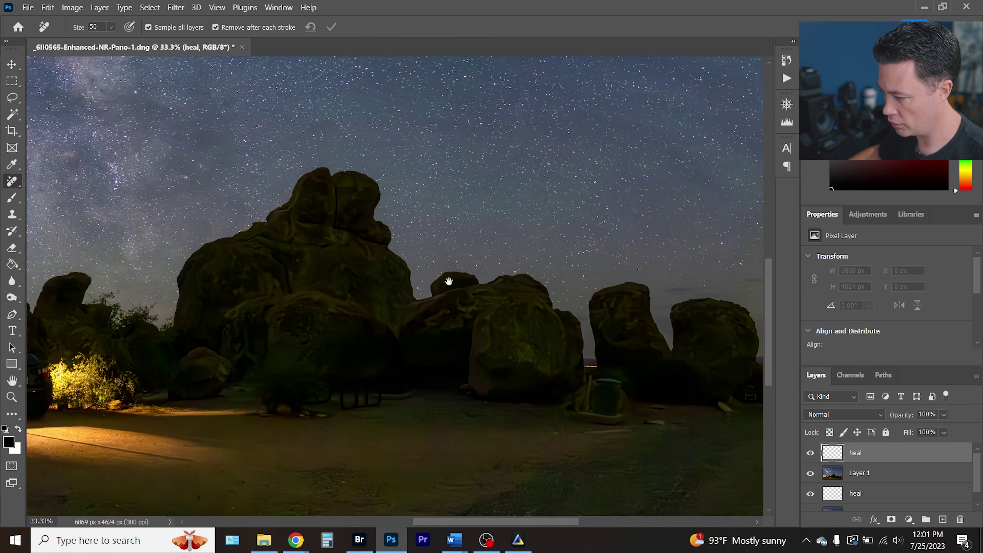
pyautogui.press(']')
pyautogui.press(']')
pyautogui.press(']')
pyautogui.press(']')
pyautogui.moveTo(569, 308)
pyautogui.mouseDown()
pyautogui.moveTo(533, 307)
pyautogui.moveTo(549, 337)
pyautogui.moveTo(523, 341)
pyautogui.mouseUp()
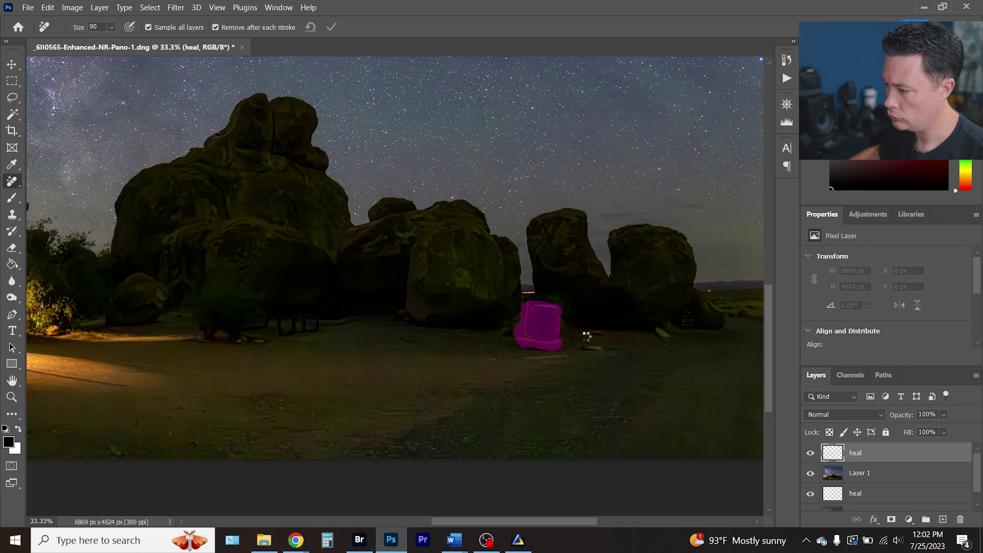
# Reduce the Remove brush to 50 and erase the distant horizon lights, the debris by the bush and the picnic table
pyautogui.press('[')
pyautogui.press('[')
pyautogui.press('[')
pyautogui.press('[')
pyautogui.moveTo(713, 293); pyautogui.dragTo(707, 290)
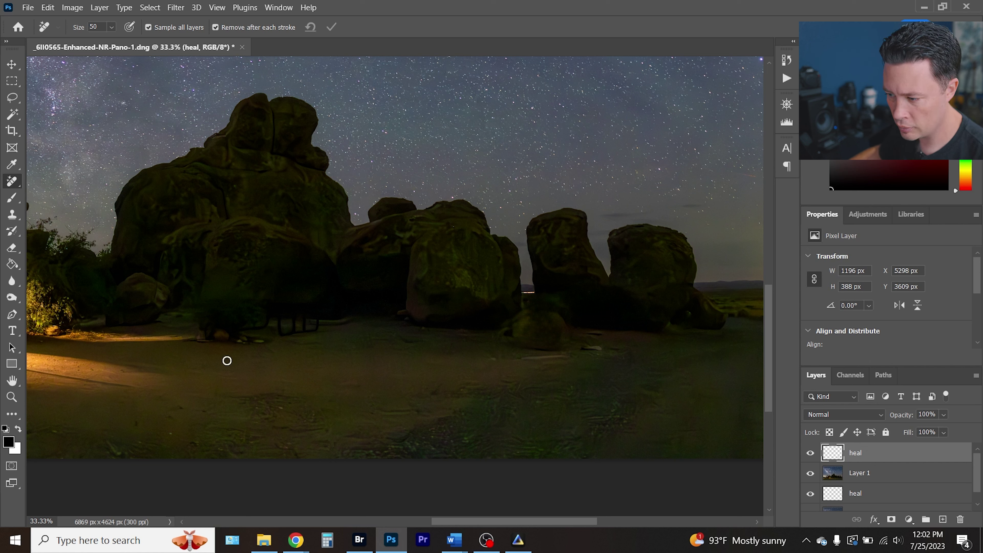
pyautogui.moveTo(266, 342); pyautogui.dragTo(255, 341)
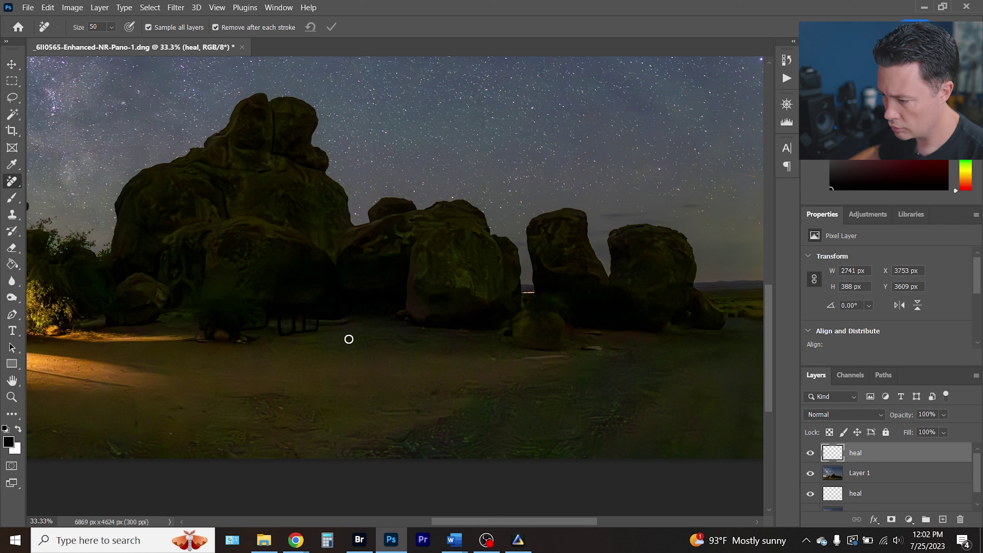
pyautogui.moveTo(350, 316)
pyautogui.mouseDown()
pyautogui.moveTo(320, 314)
pyautogui.moveTo(313, 330)
pyautogui.moveTo(308, 317)
pyautogui.moveTo(285, 335)
pyautogui.mouseUp()
# Toggle the upper heal layer's visibility to compare the whole image before and after the object removal
pyautogui.hotkey('ctrl', '0')
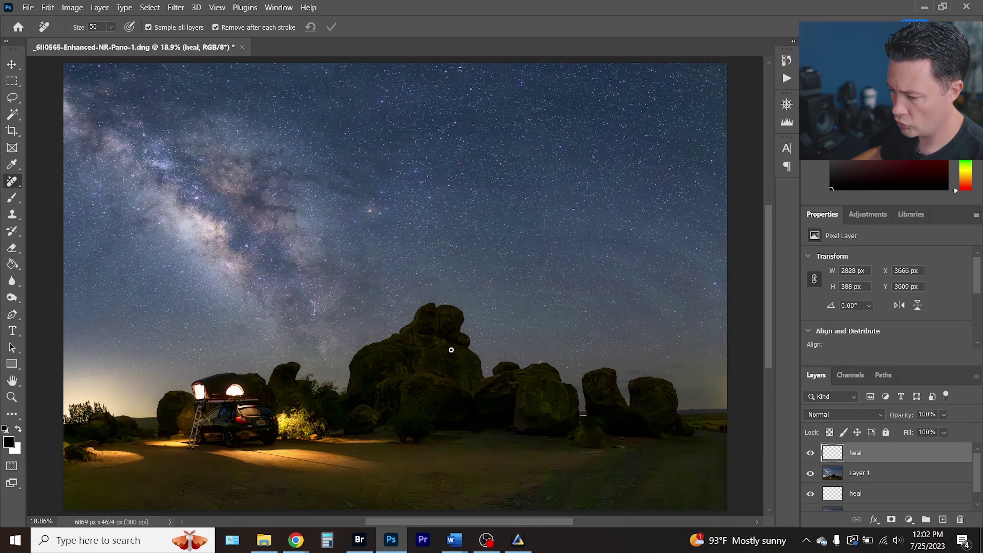
pyautogui.click(812, 454)
pyautogui.click(812, 455)
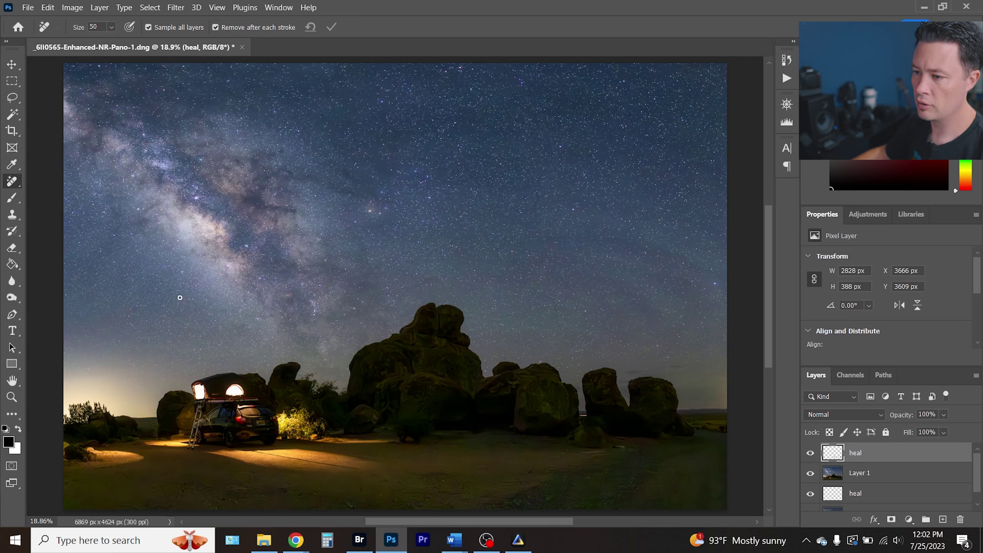
# Crop the panorama to a 16:9 ratio, repositioning the image and tightening the frame slightly
pyautogui.click(12, 132)
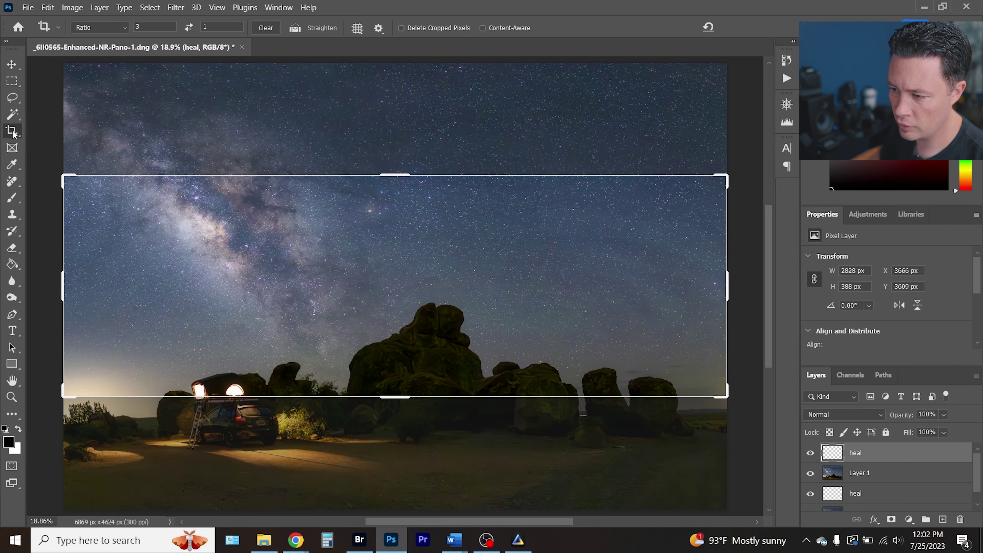
pyautogui.click(104, 28)
pyautogui.click(101, 116)
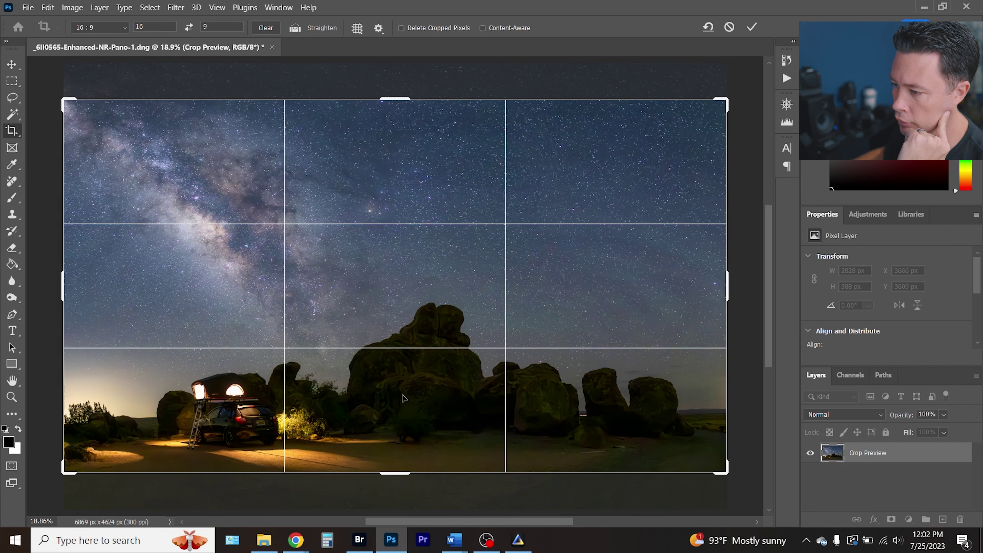
pyautogui.moveTo(491, 344); pyautogui.dragTo(492, 356)
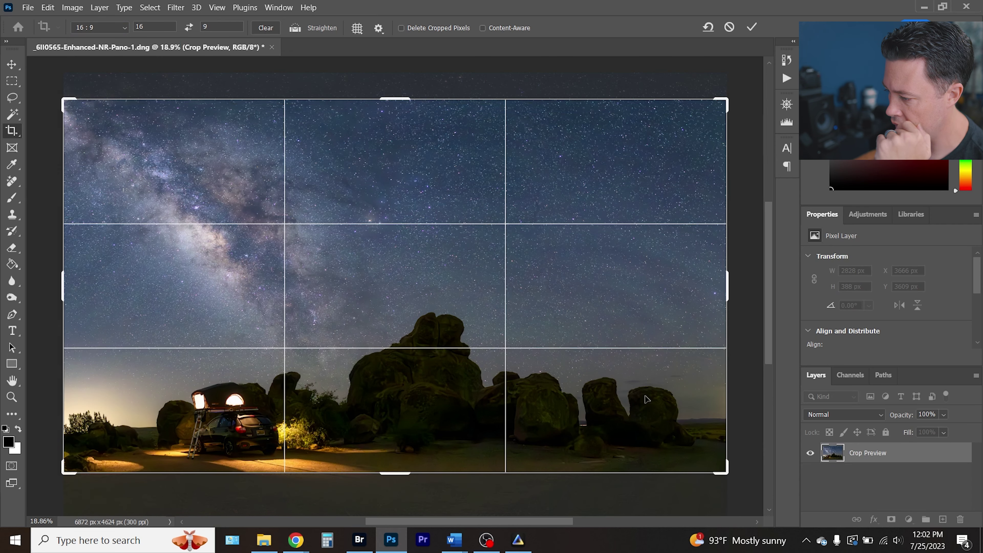
pyautogui.moveTo(719, 471); pyautogui.dragTo(718, 469)
pyautogui.press('Return')
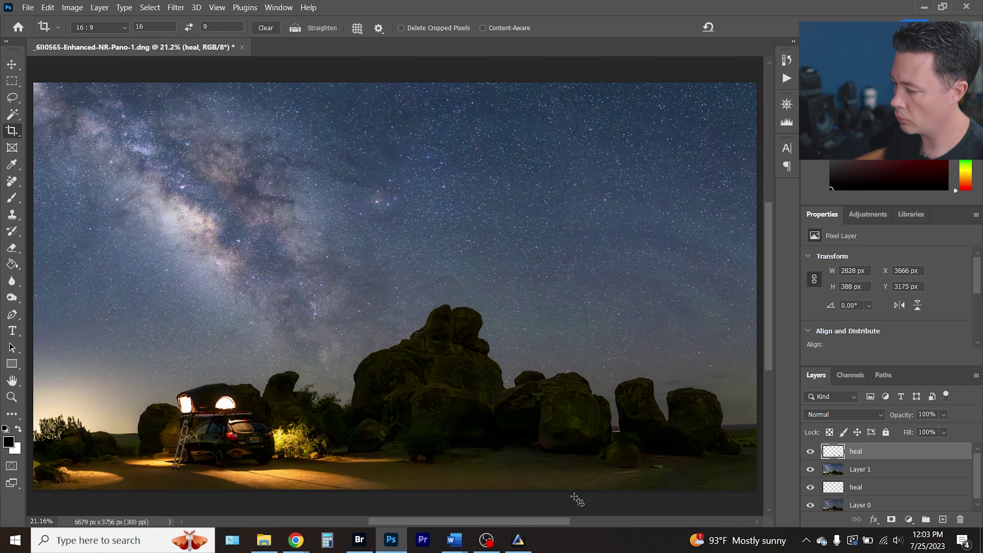
# Switch to Adobe Bridge, find the sunset photo _A6A8156.CR3 in the R5 folder and open it in Camera Raw
pyautogui.click(359, 539)
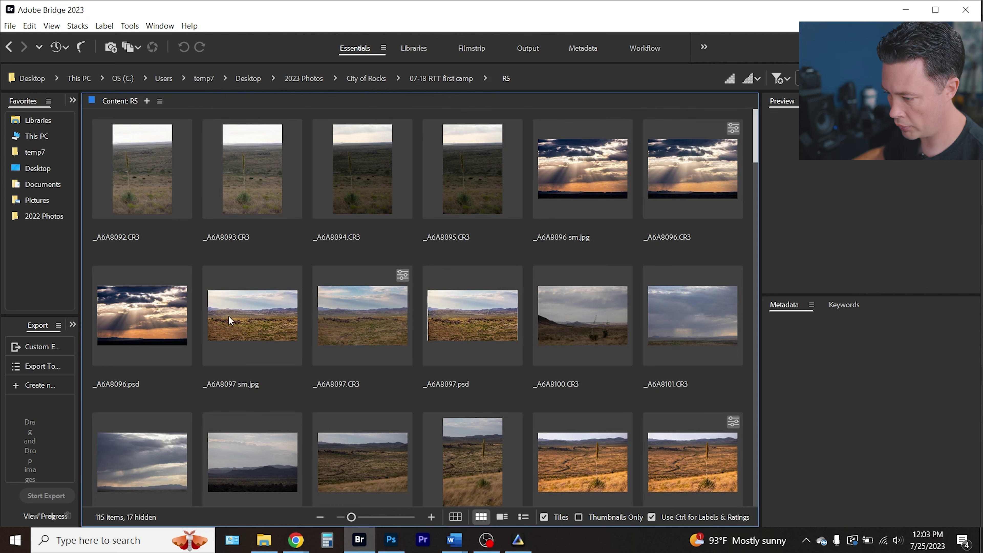
pyautogui.scroll(-4, 445, 308)
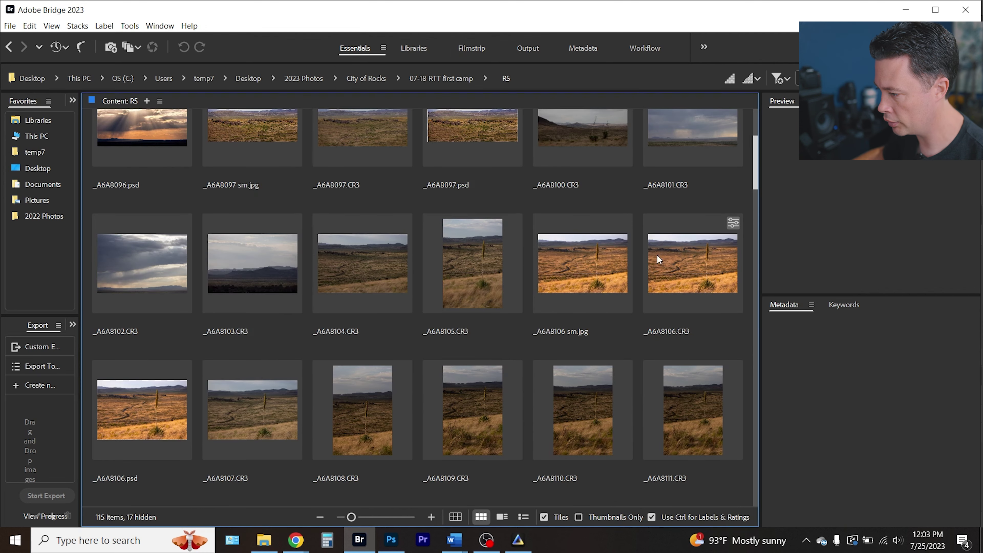
pyautogui.scroll(-4, 416, 316)
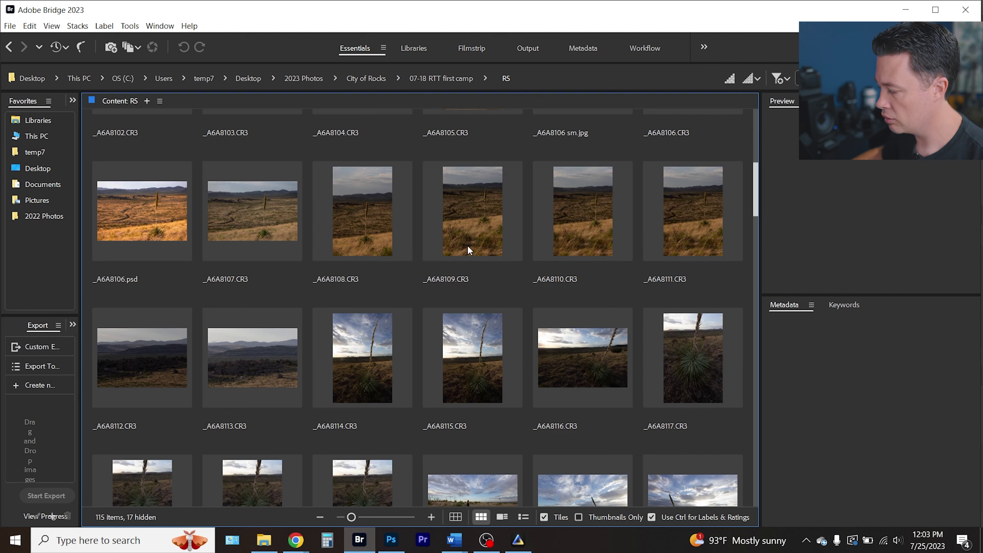
pyautogui.scroll(-15, 480, 231)
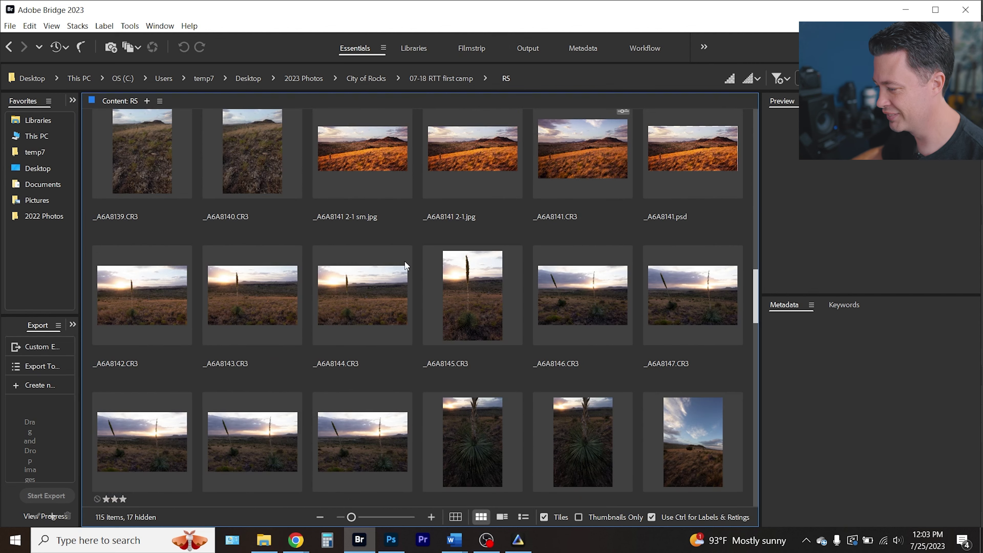
pyautogui.scroll(-4, 391, 267)
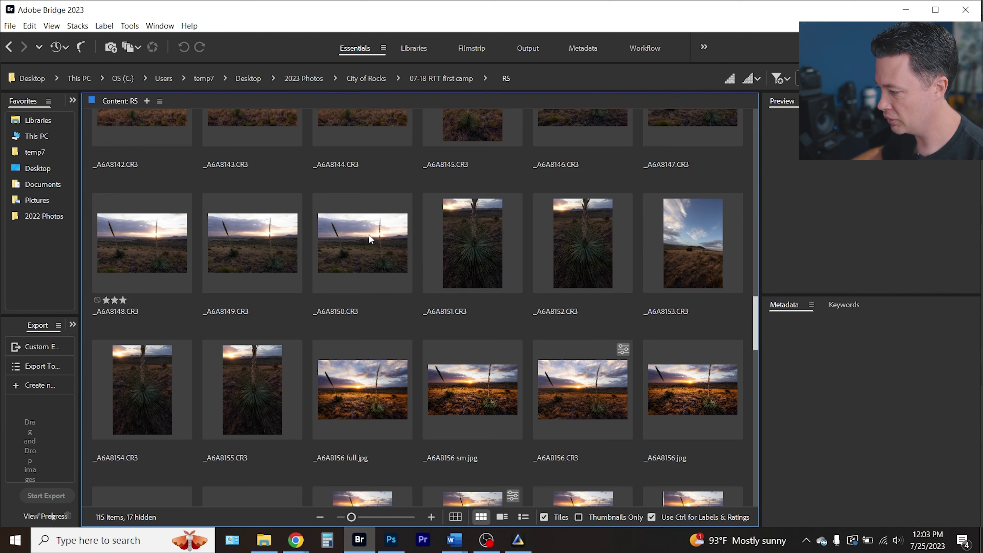
pyautogui.scroll(-4, 364, 235)
pyautogui.doubleClick(583, 171)
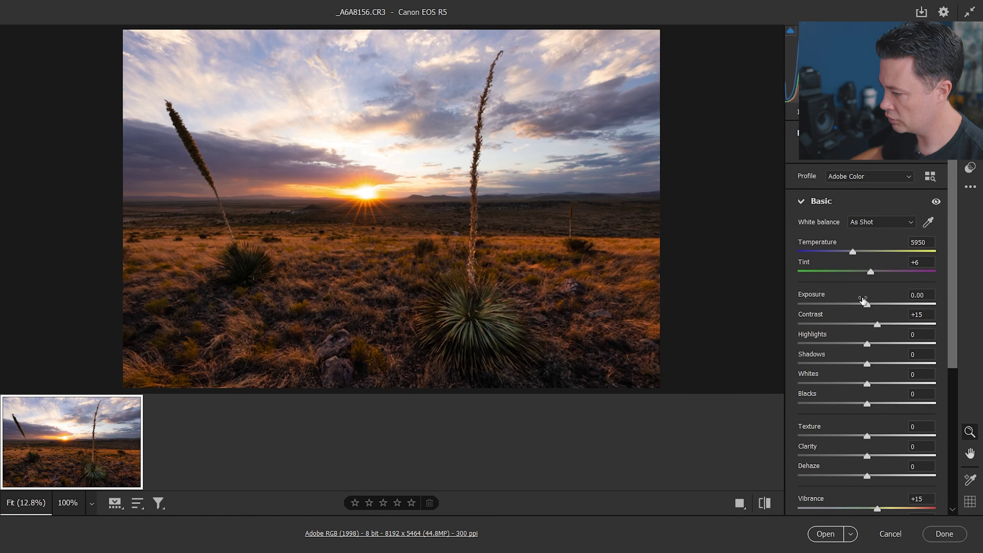
# Review the presets and Basic adjustments in Camera Raw, and open the photo in Photoshop
pyautogui.click(973, 174)
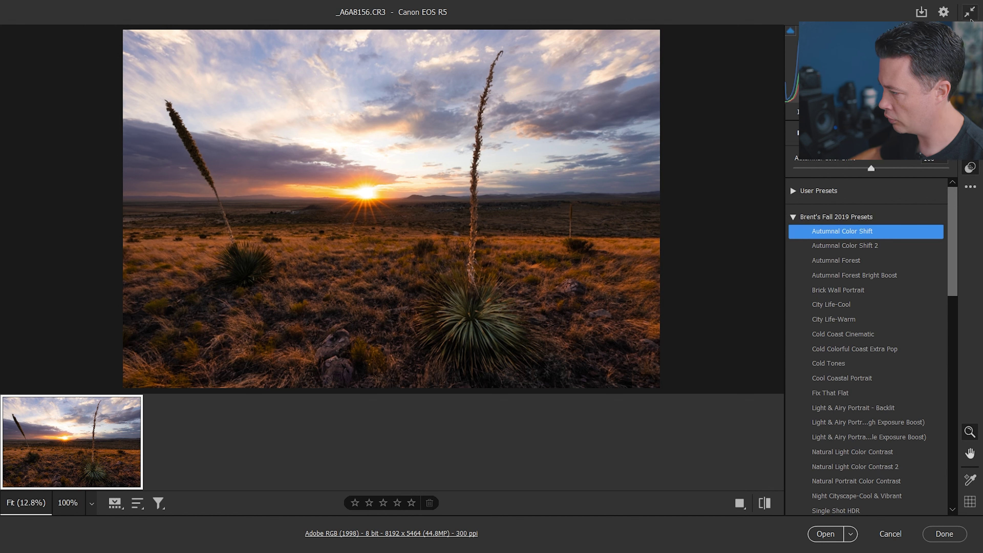
pyautogui.click(970, 37)
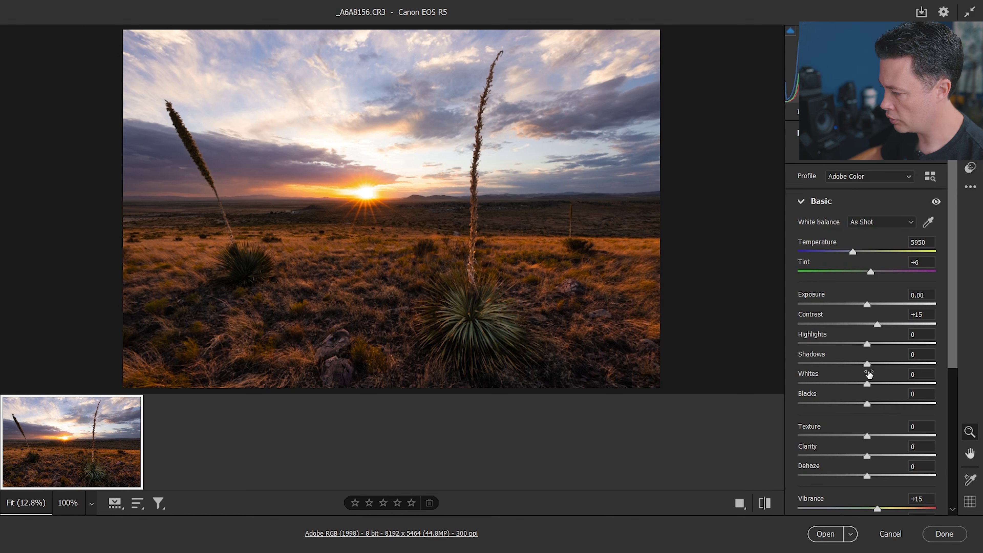
pyautogui.scroll(-8, 868, 373)
pyautogui.scroll(8, 874, 340)
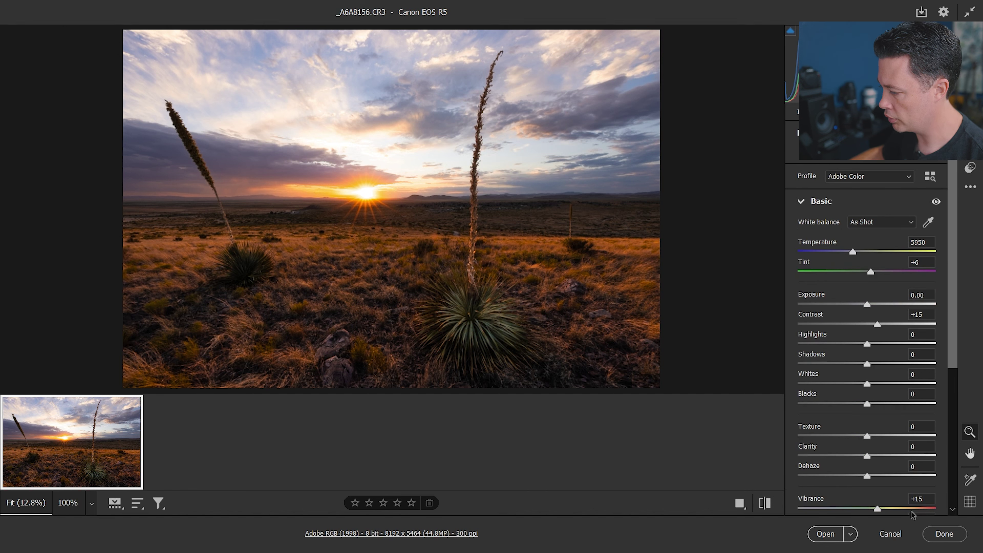
pyautogui.click(824, 533)
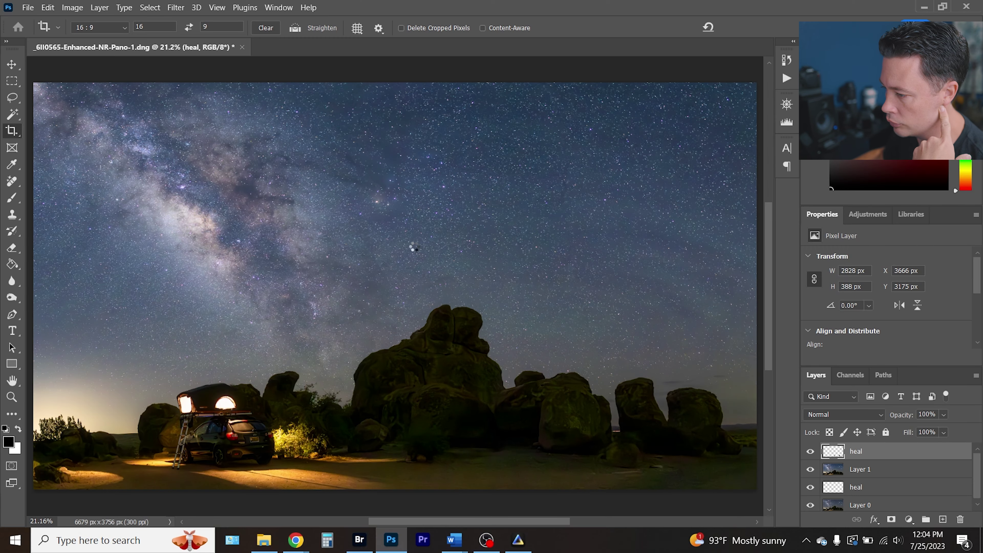
# Duplicate the Background layer of the sunset photo and send the copy to Luminar Neo
pyautogui.press('b')
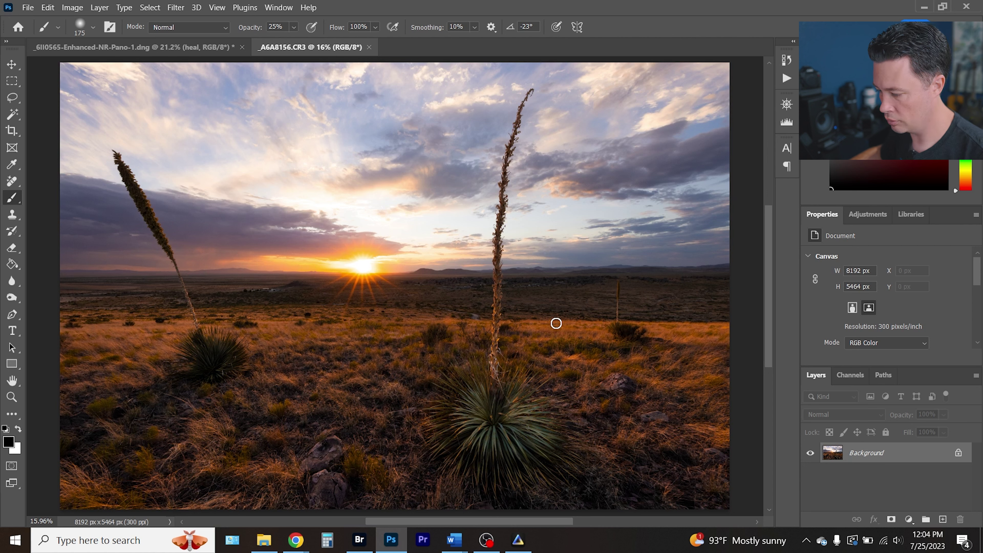
pyautogui.hotkey('ctrl', 'j')
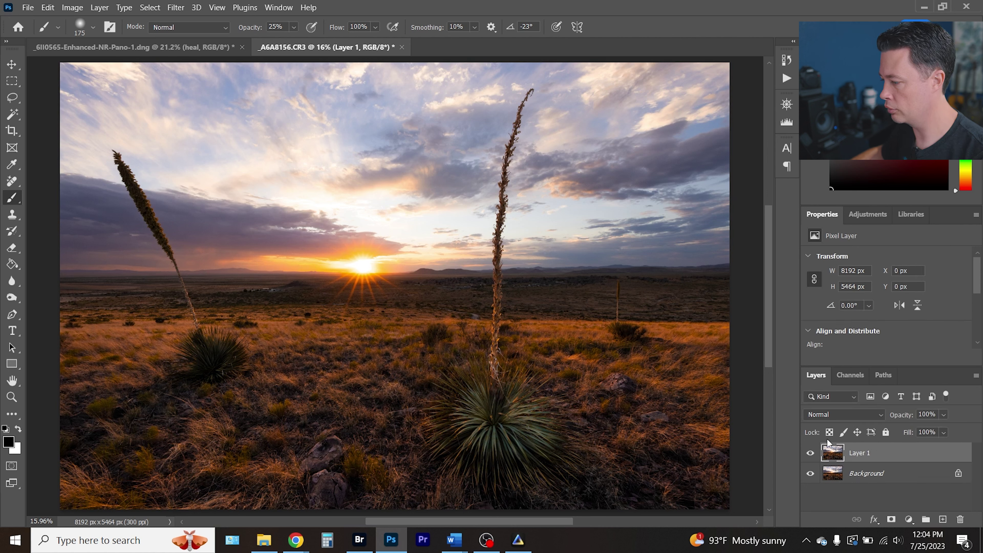
pyautogui.click(180, 7)
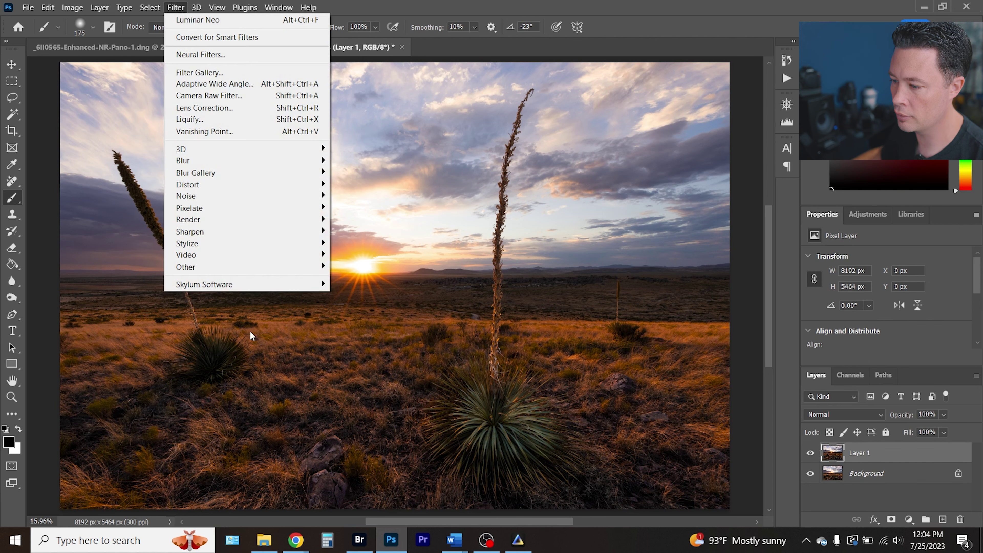
pyautogui.moveTo(253, 284)
pyautogui.click(358, 295)
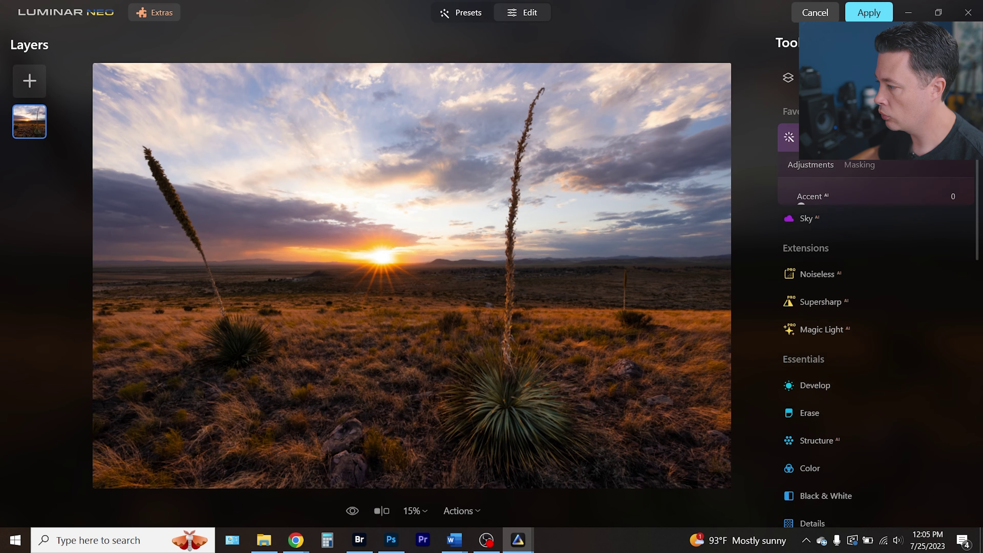
# Set Accent AI to 25 on the sunset photo
pyautogui.click(823, 206)
pyautogui.moveTo(823, 208); pyautogui.dragTo(865, 207)
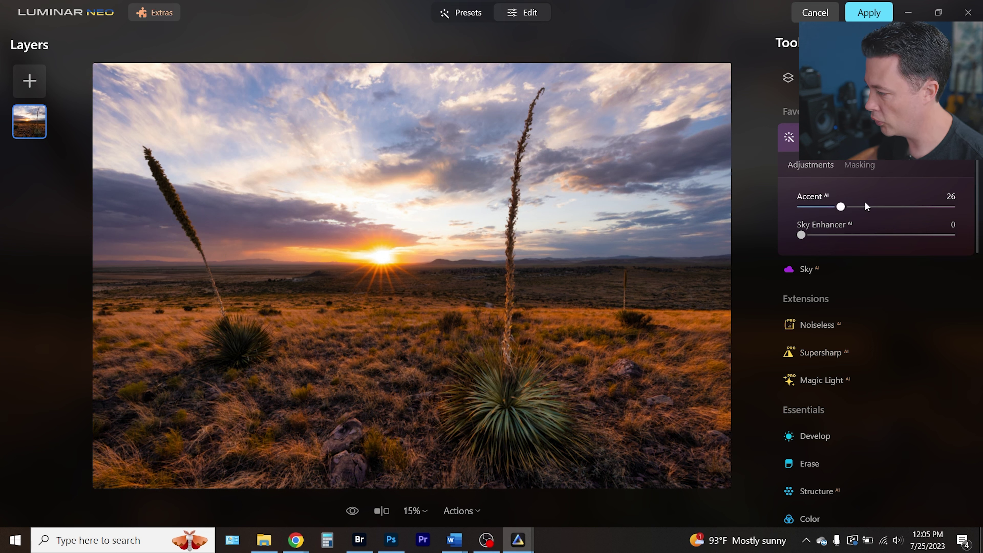
pyautogui.click(839, 207)
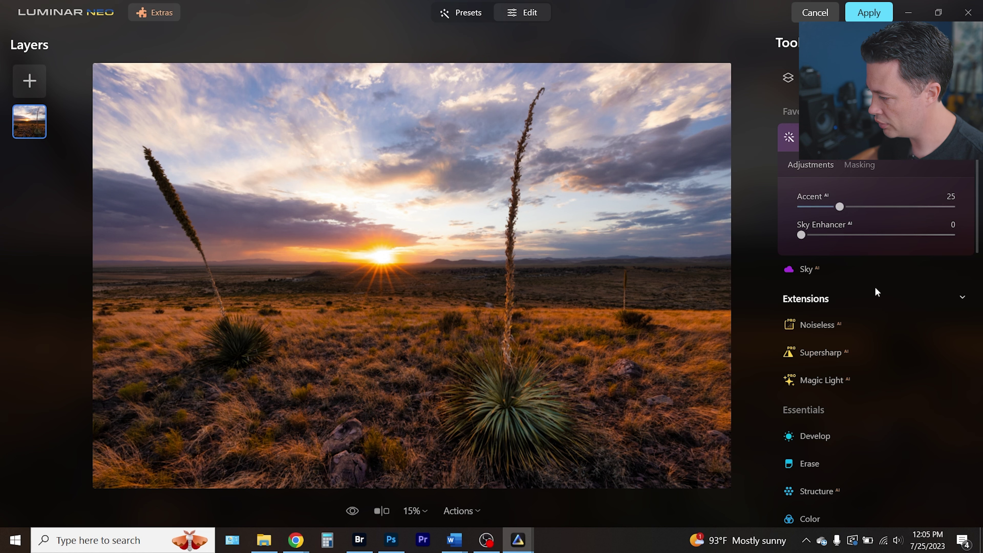
# Add Sunrays with an Amount of 35 and place the sun center on the setting sun at the horizon
pyautogui.scroll(-4, 877, 284)
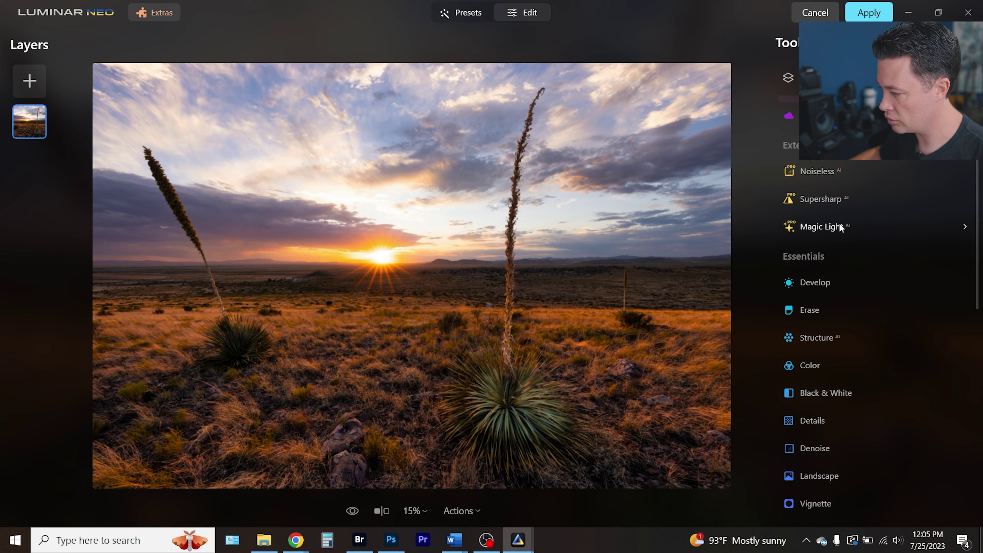
pyautogui.scroll(-6, 863, 233)
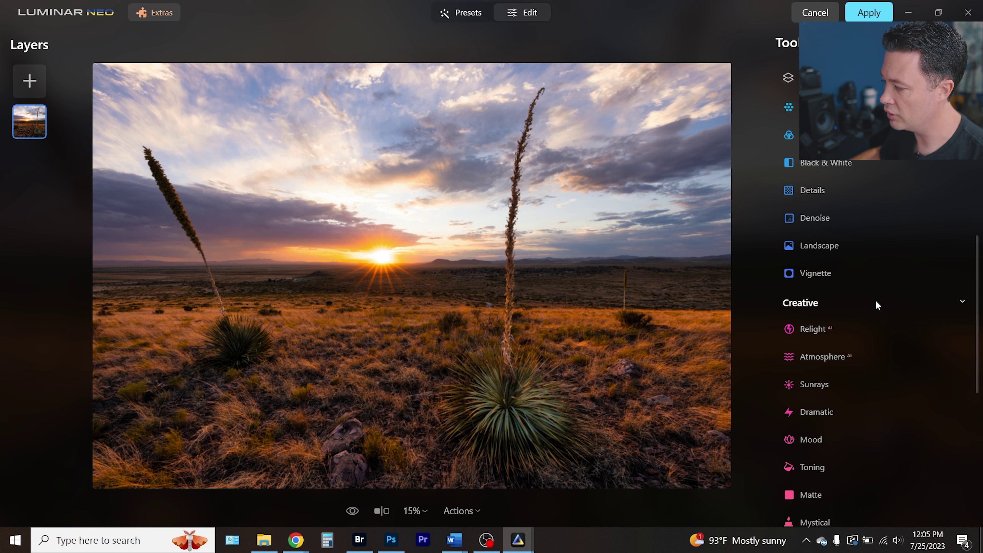
pyautogui.scroll(-1, 896, 269)
pyautogui.scroll(-1, 899, 268)
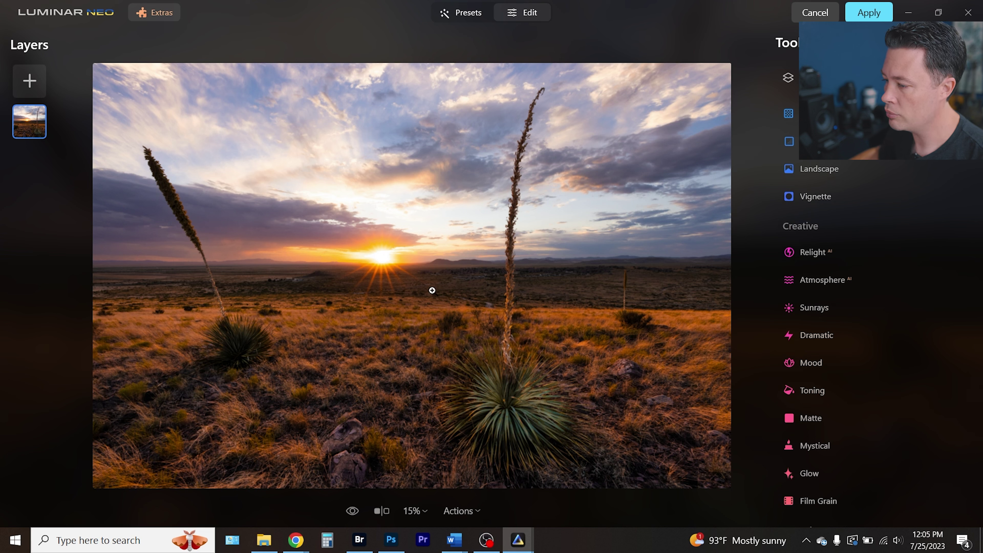
pyautogui.click(810, 308)
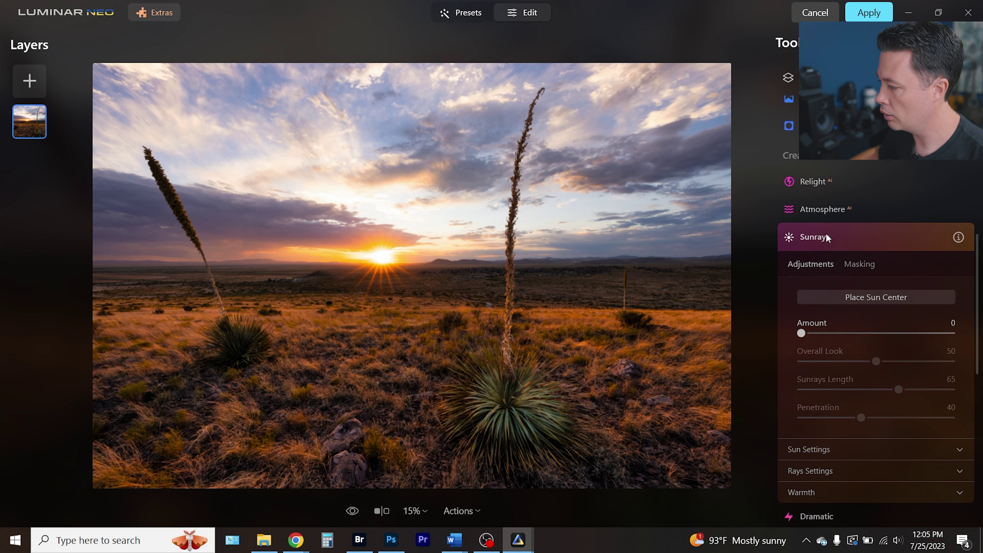
pyautogui.click(844, 297)
pyautogui.click(854, 333)
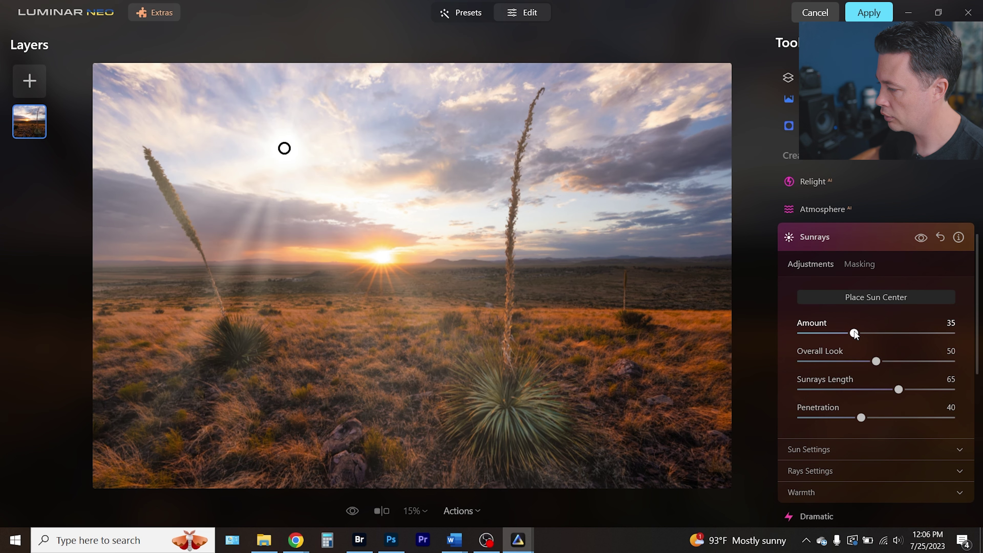
pyautogui.moveTo(339, 191); pyautogui.dragTo(382, 258)
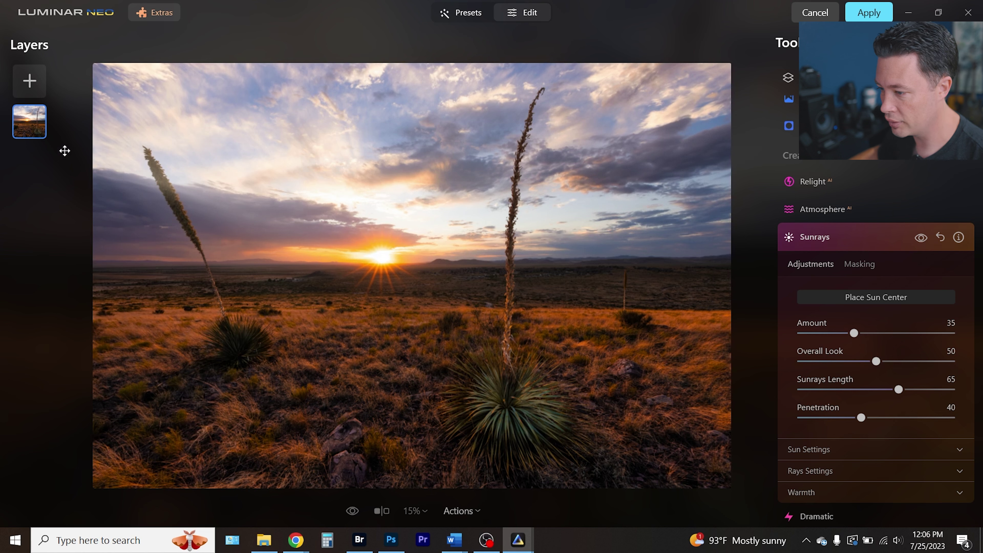
pyautogui.moveTo(65, 150)
pyautogui.mouseDown()
pyautogui.moveTo(270, 194)
pyautogui.moveTo(382, 260)
pyautogui.mouseUp()
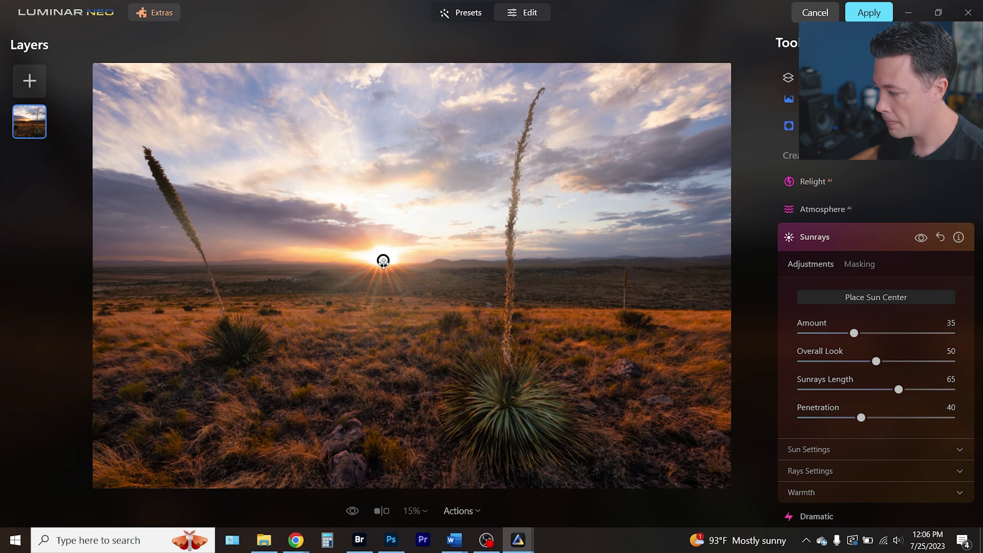
# Set the Sunrays' Sun Warmth to 68, Sunrays Warmth to 73 and Penetration to 24
pyautogui.scroll(-2, 896, 427)
pyautogui.click(880, 371)
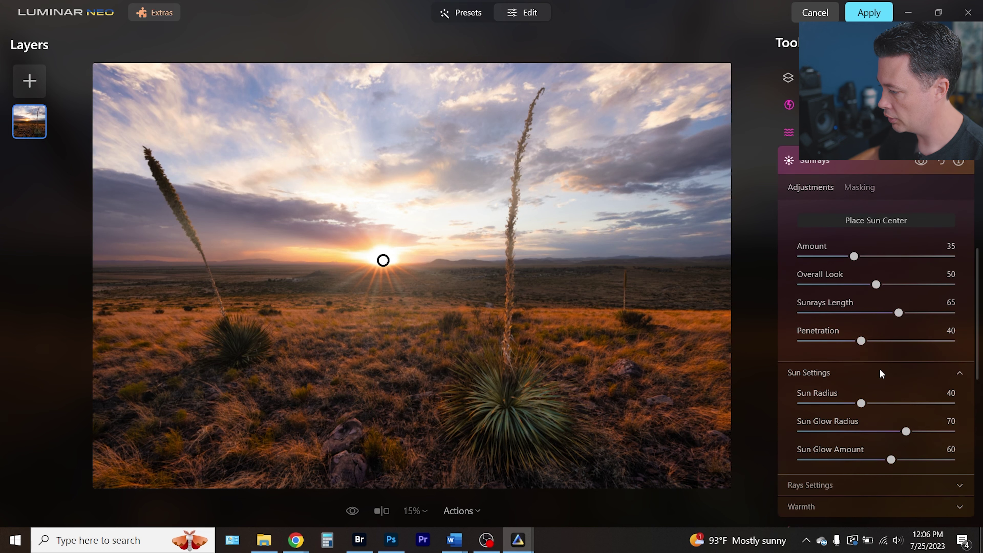
pyautogui.click(922, 369)
pyautogui.click(823, 372)
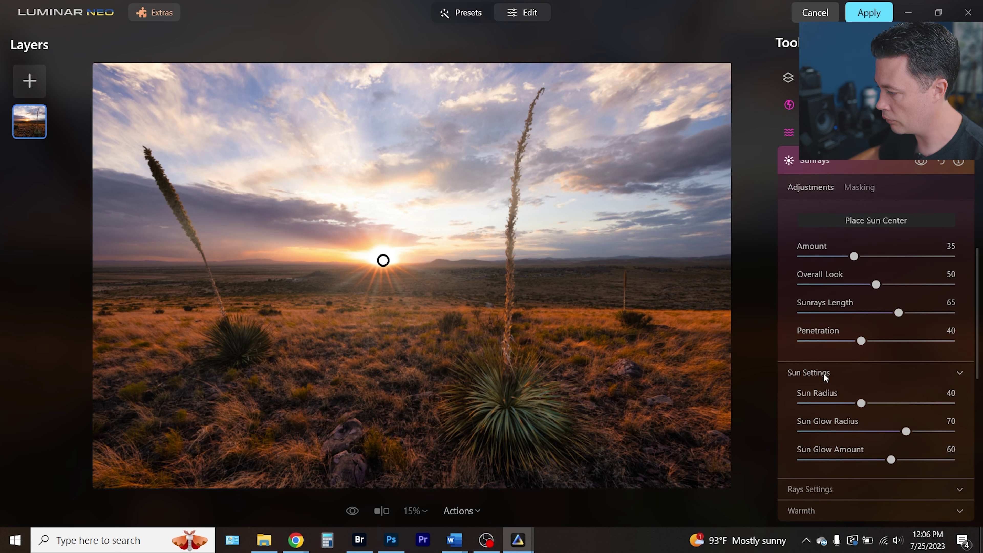
pyautogui.click(823, 372)
pyautogui.click(818, 395)
pyautogui.click(832, 401)
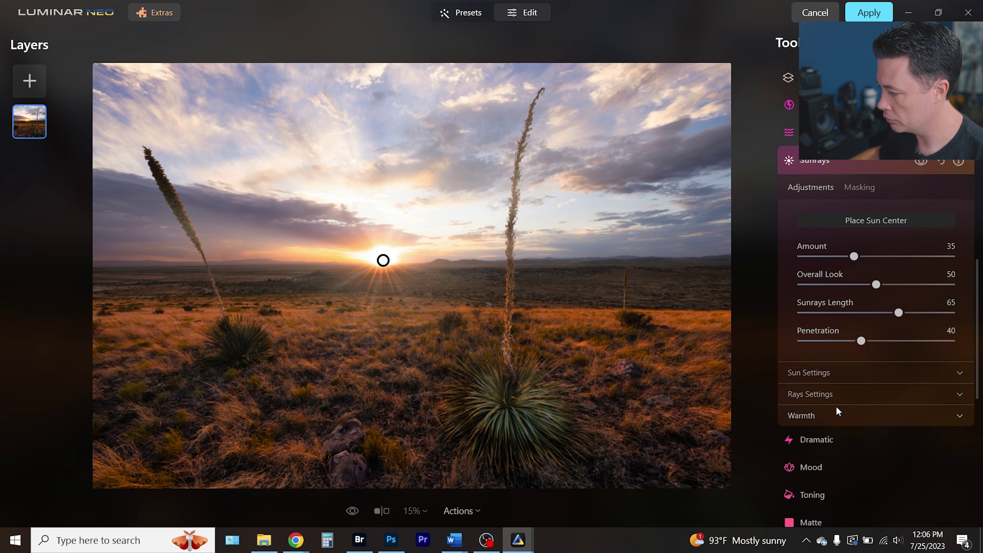
pyautogui.click(811, 415)
pyautogui.click(911, 448)
pyautogui.click(913, 475)
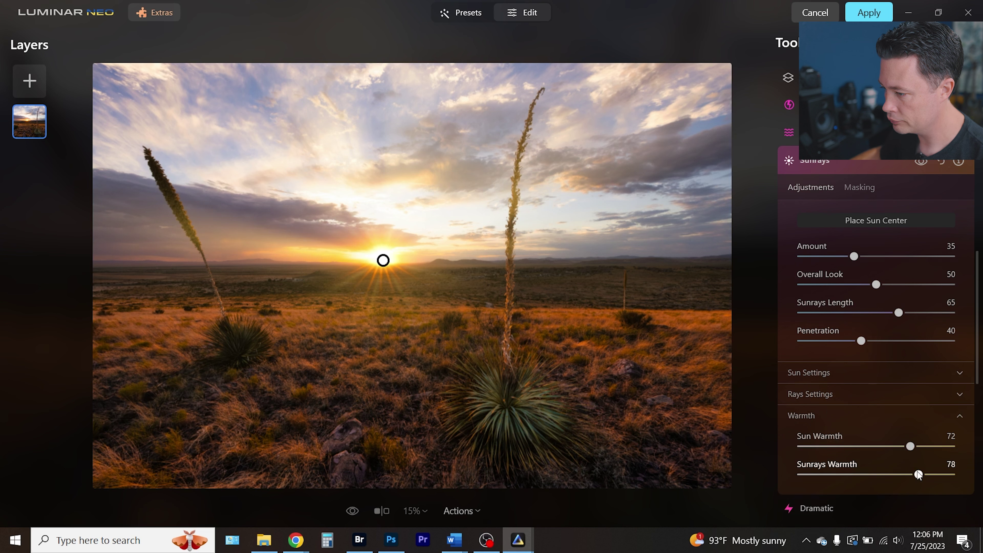
pyautogui.moveTo(911, 446); pyautogui.dragTo(904, 446)
pyautogui.moveTo(861, 340); pyautogui.dragTo(838, 341)
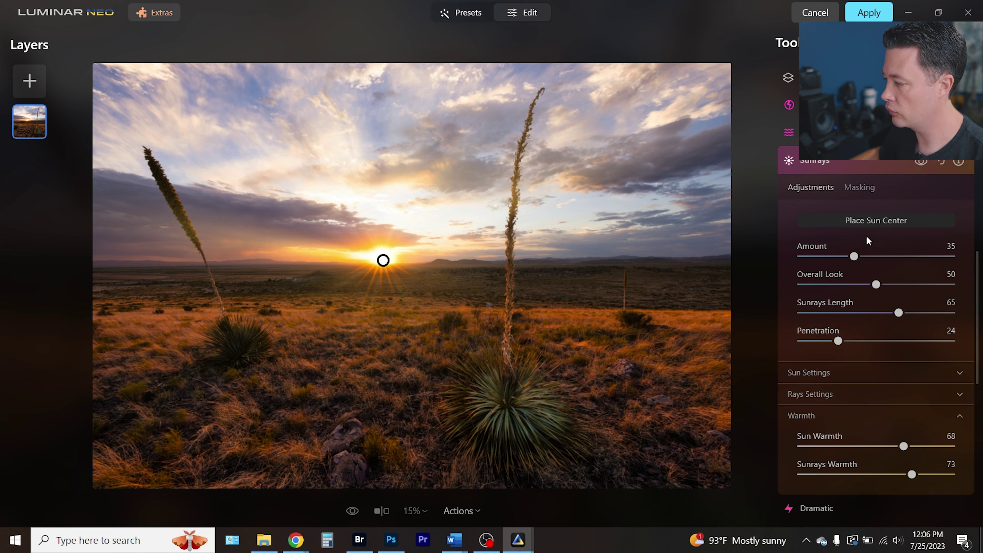
# Reset all Sunrays adjustments and close the tool
pyautogui.click(941, 160)
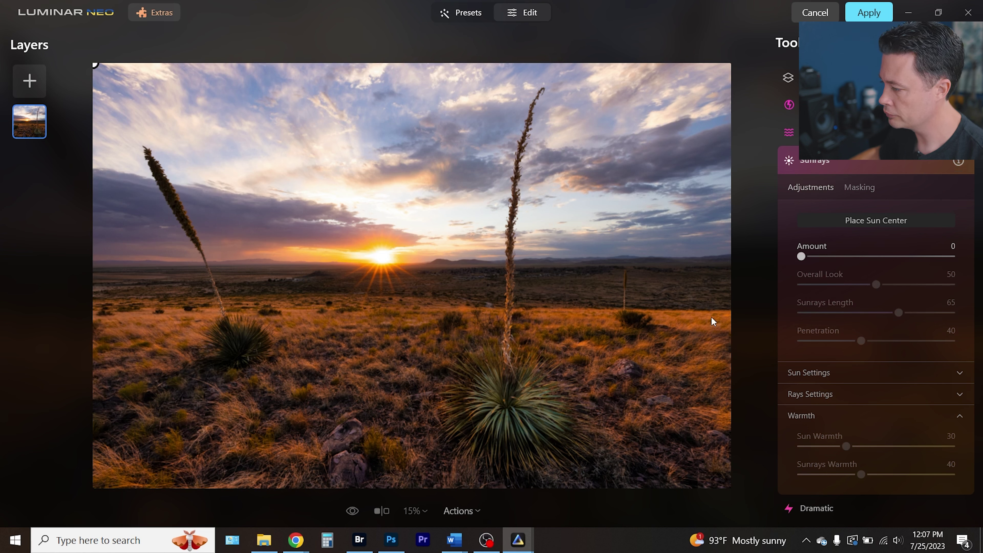
pyautogui.click(826, 162)
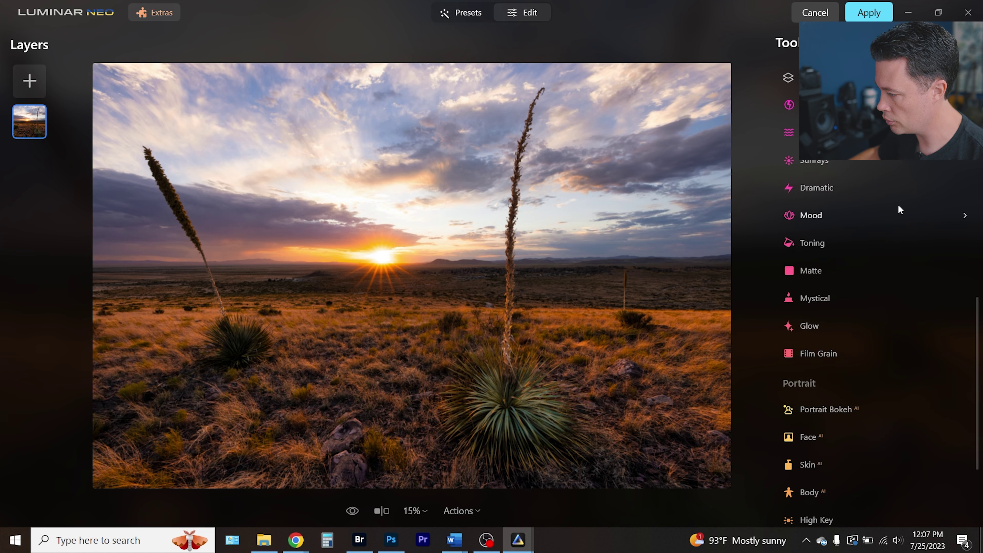
# Apply the Orton Effect type of Glow to the sunset photo with an Amount of 30
pyautogui.click(813, 325)
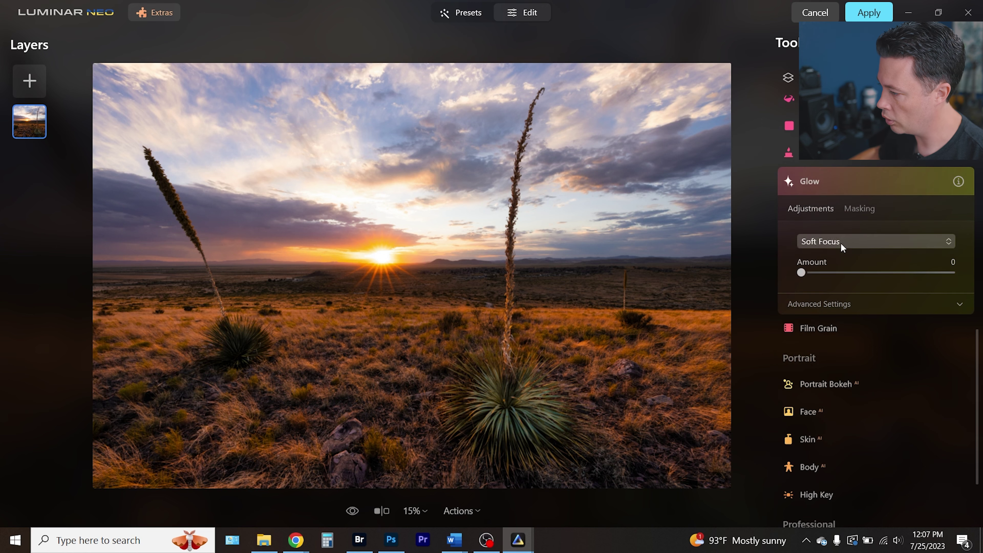
pyautogui.click(862, 242)
pyautogui.click(843, 284)
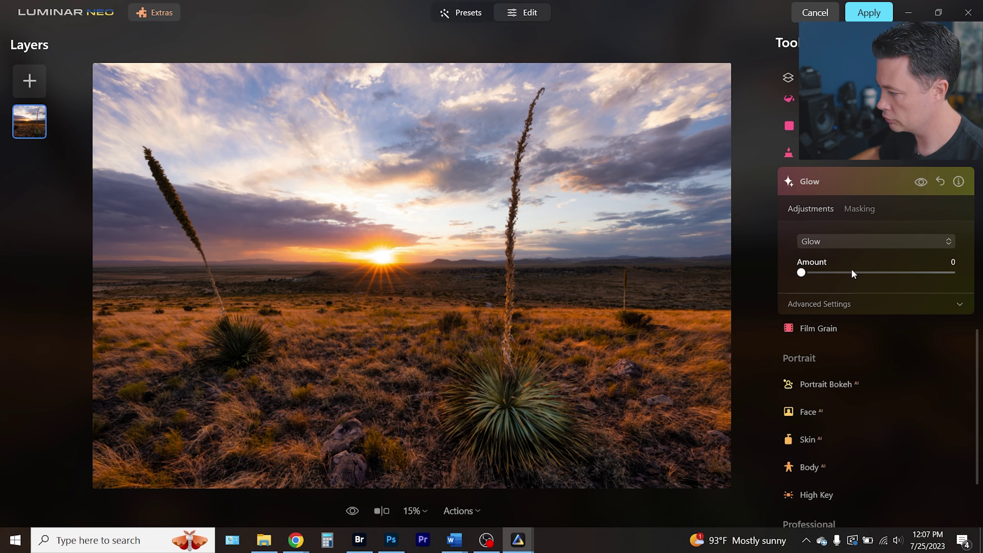
pyautogui.click(863, 241)
pyautogui.click(853, 305)
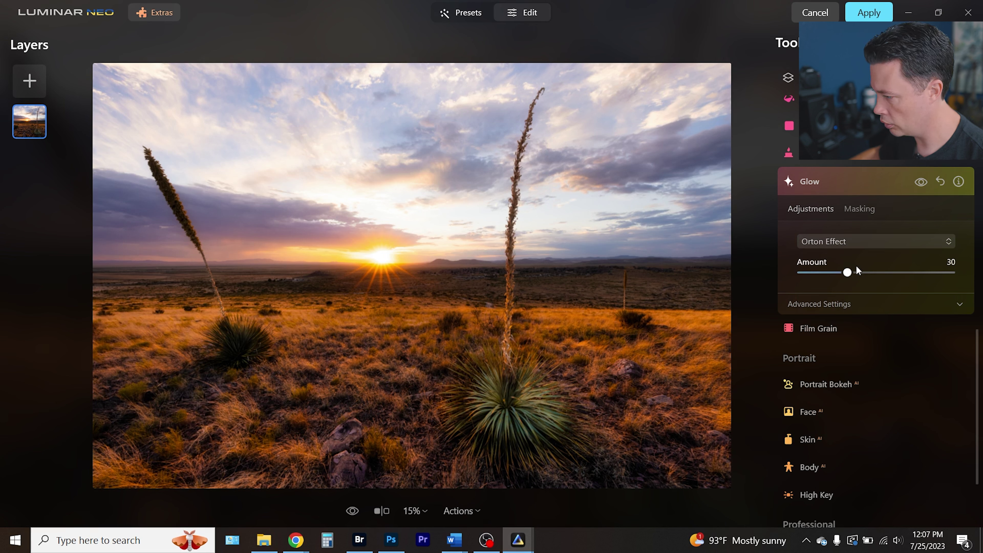
# Try the Glow type instead and compare the photo with the effect off and on
pyautogui.click(852, 242)
pyautogui.click(851, 286)
pyautogui.click(924, 183)
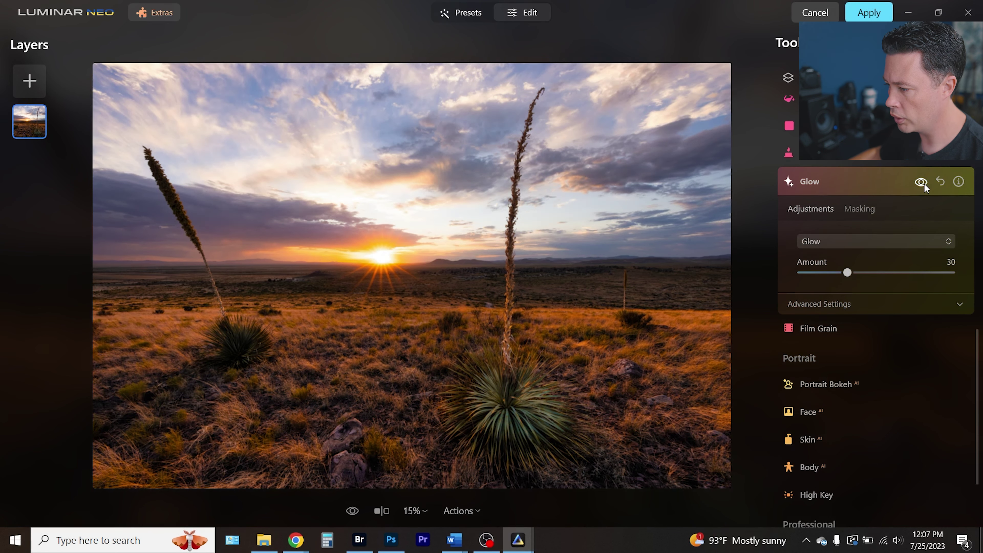
pyautogui.click(924, 183)
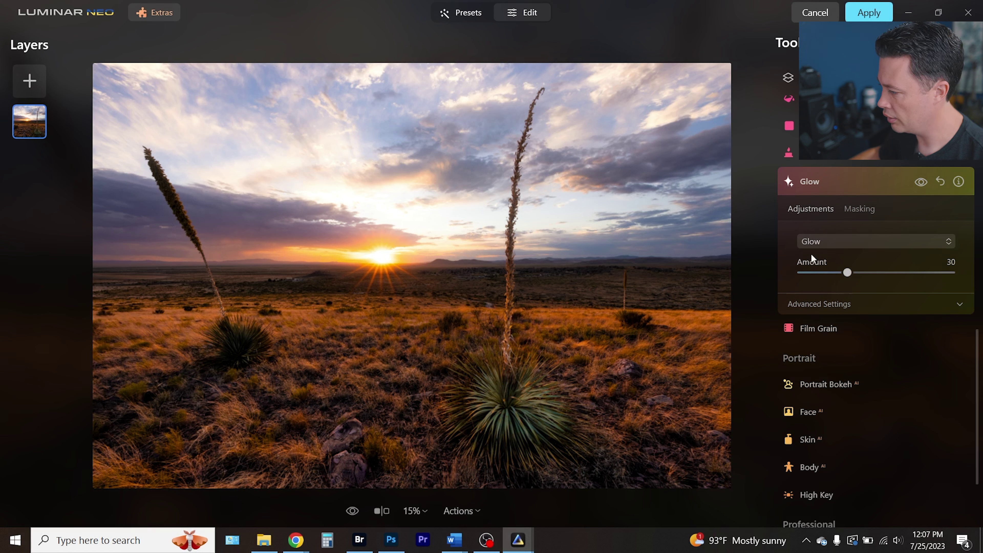
pyautogui.click(921, 182)
pyautogui.click(921, 182)
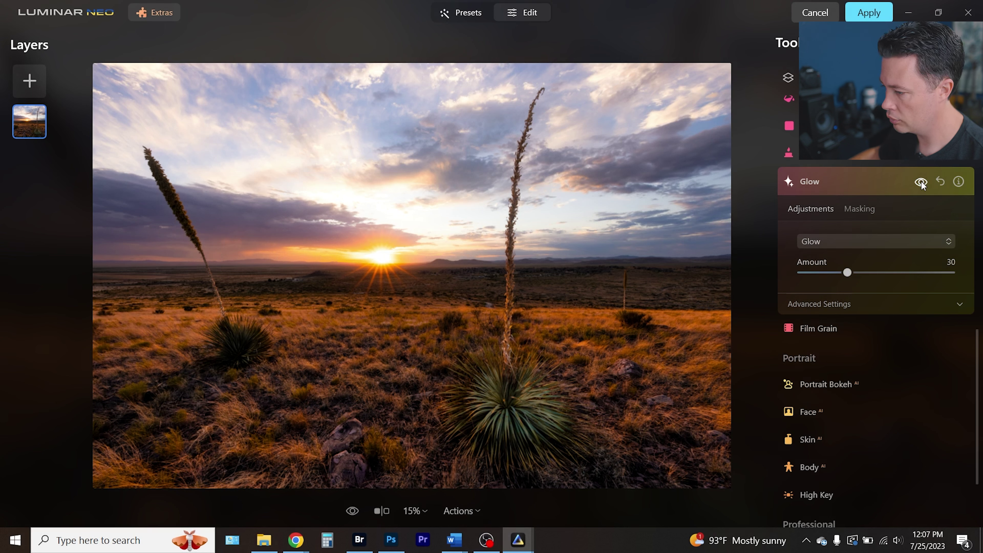
# Try the Soft Focus type, then set the glow type to Orton Effect and close the Glow tool
pyautogui.click(867, 241)
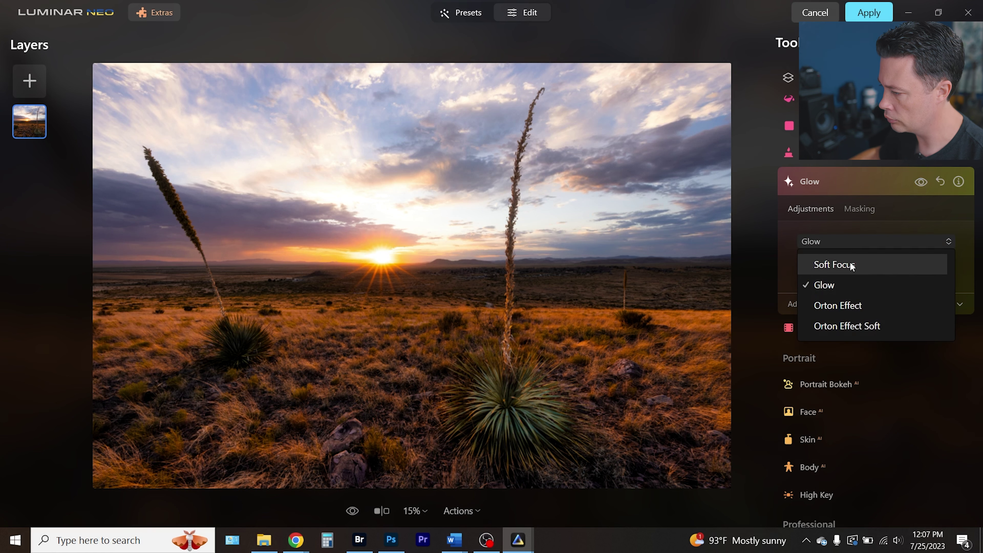
pyautogui.click(851, 262)
pyautogui.click(852, 241)
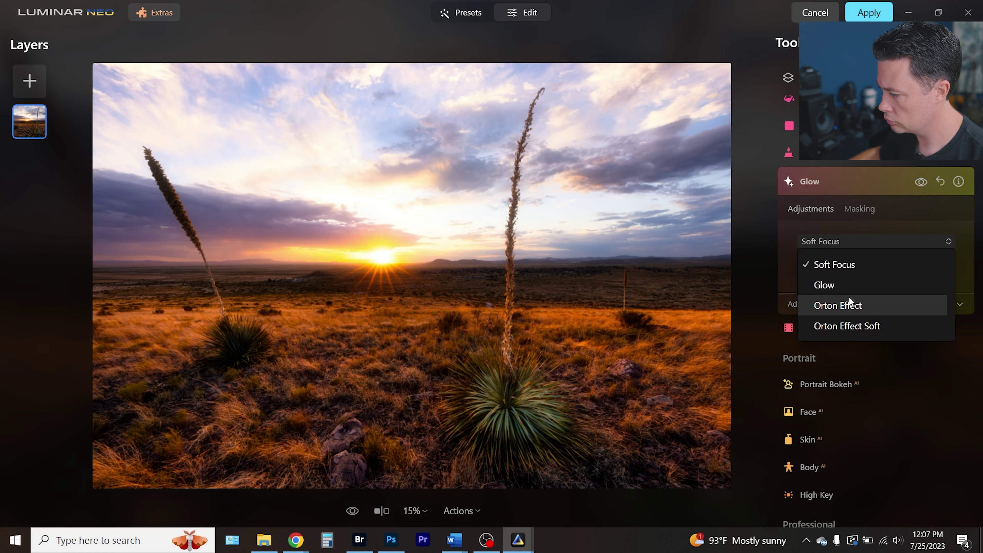
pyautogui.click(850, 306)
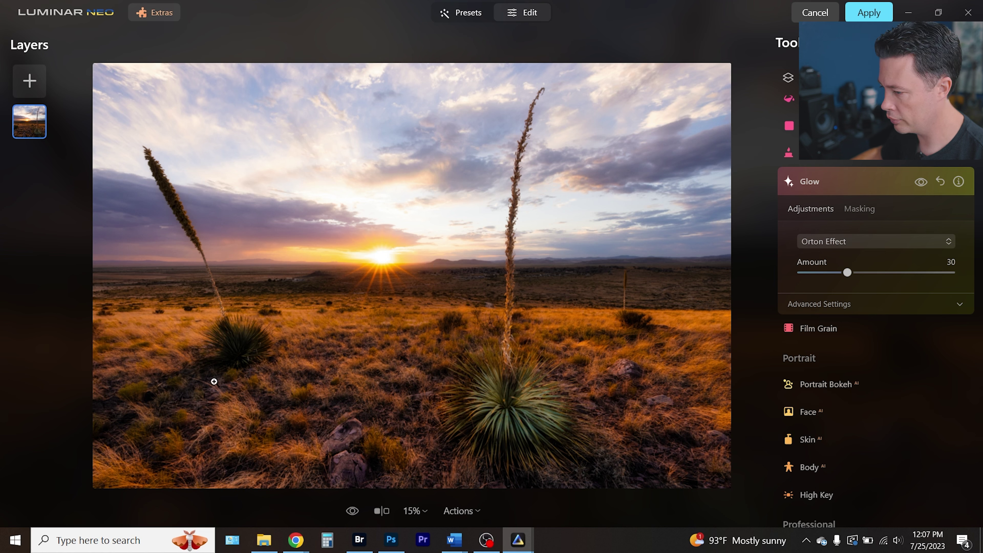
pyautogui.click(923, 187)
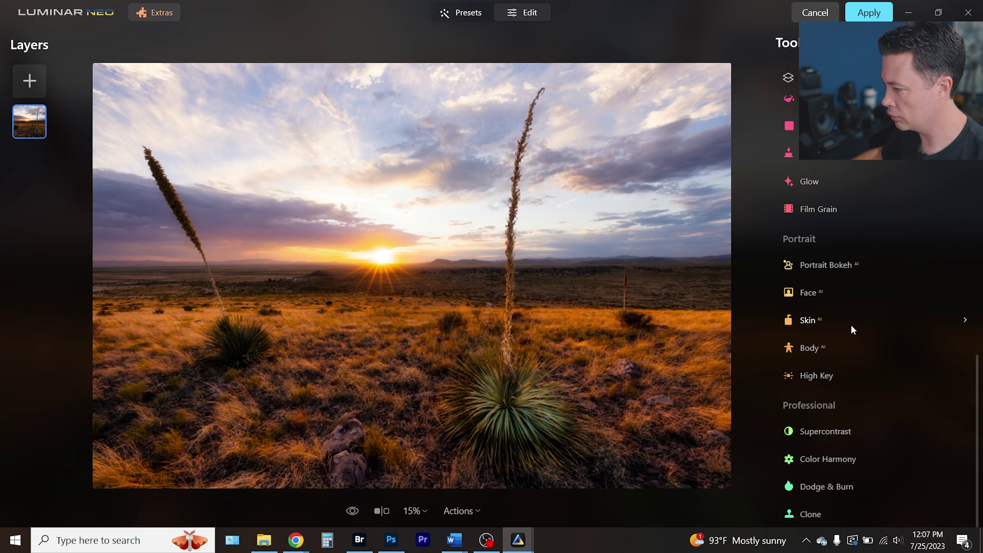
# Set Dehaze to 25 and Golden Hour to 20 in the Landscape tool
pyautogui.scroll(6, 847, 337)
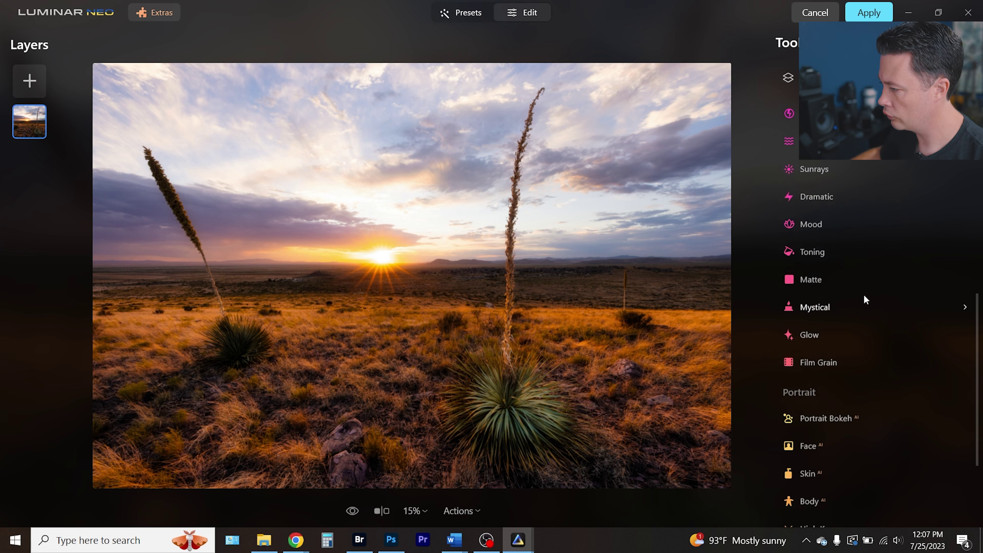
pyautogui.scroll(2, 855, 169)
pyautogui.click(828, 188)
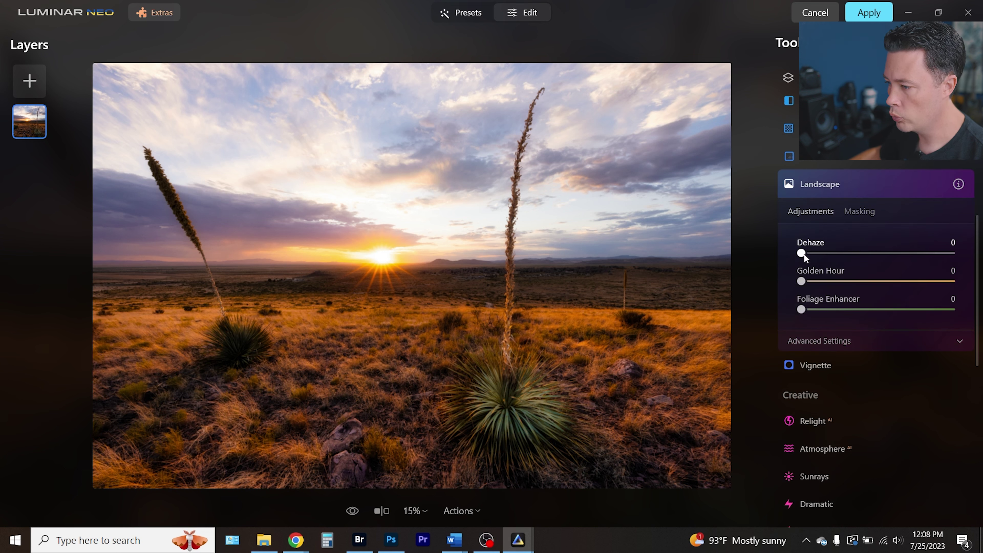
pyautogui.moveTo(801, 253); pyautogui.dragTo(843, 252)
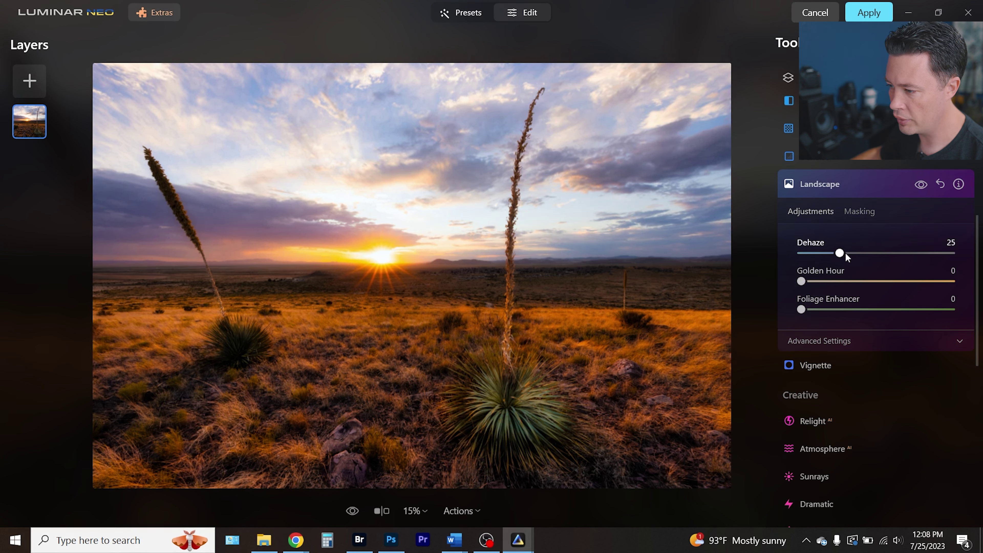
pyautogui.moveTo(801, 281); pyautogui.dragTo(834, 282)
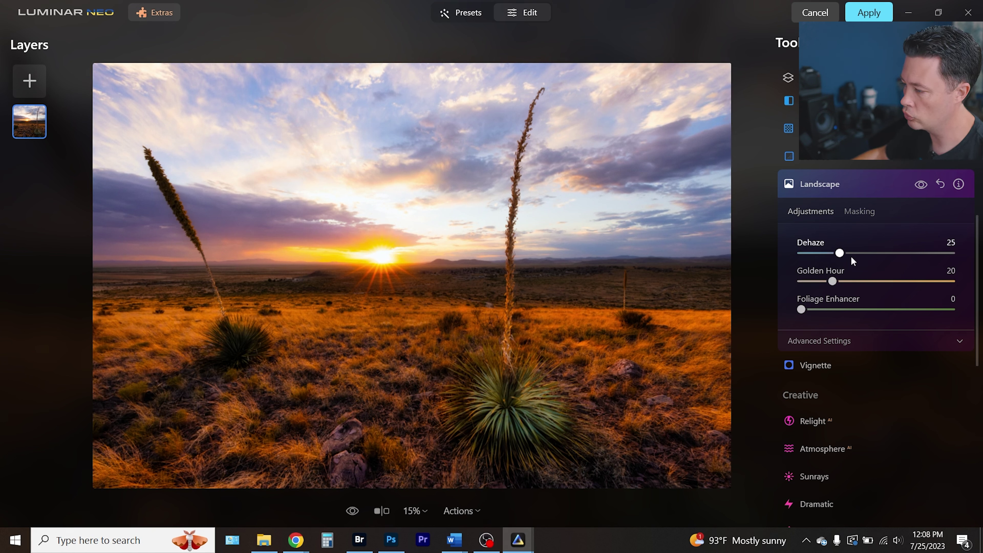
pyautogui.click(867, 185)
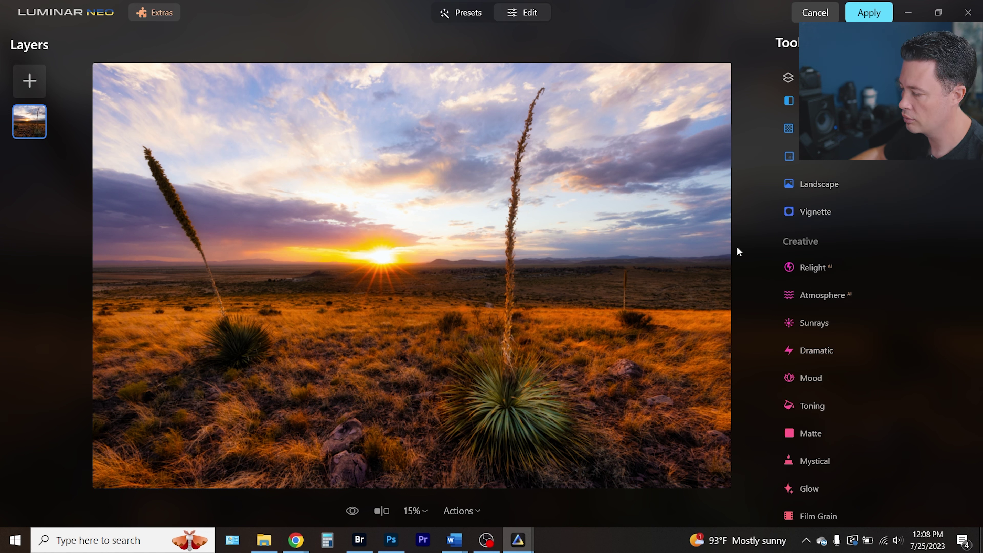
# Set Smart Contrast to 10, Highlights to -47 and Exposure to 0.14 in the Develop tool
pyautogui.scroll(5, 831, 265)
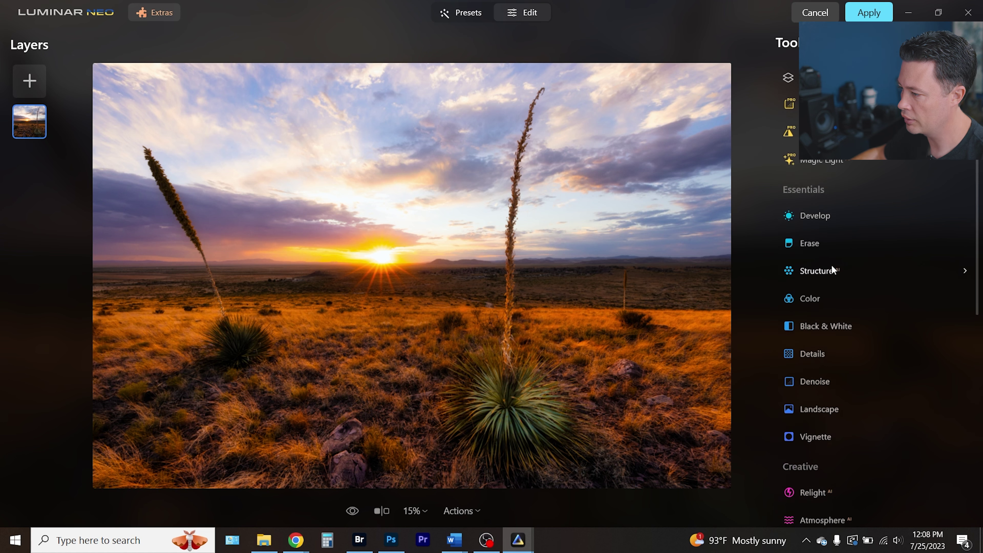
pyautogui.click(813, 219)
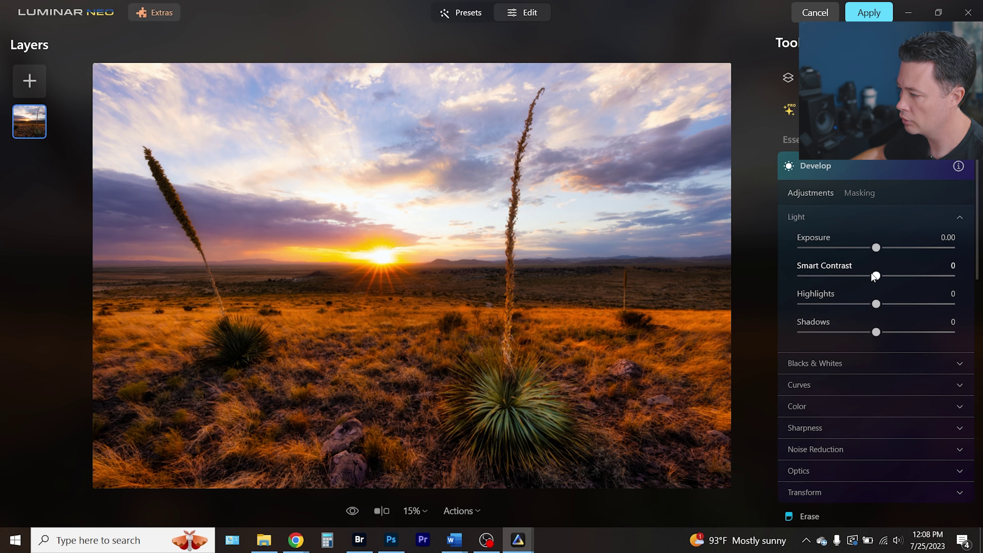
pyautogui.moveTo(880, 276); pyautogui.dragTo(835, 305)
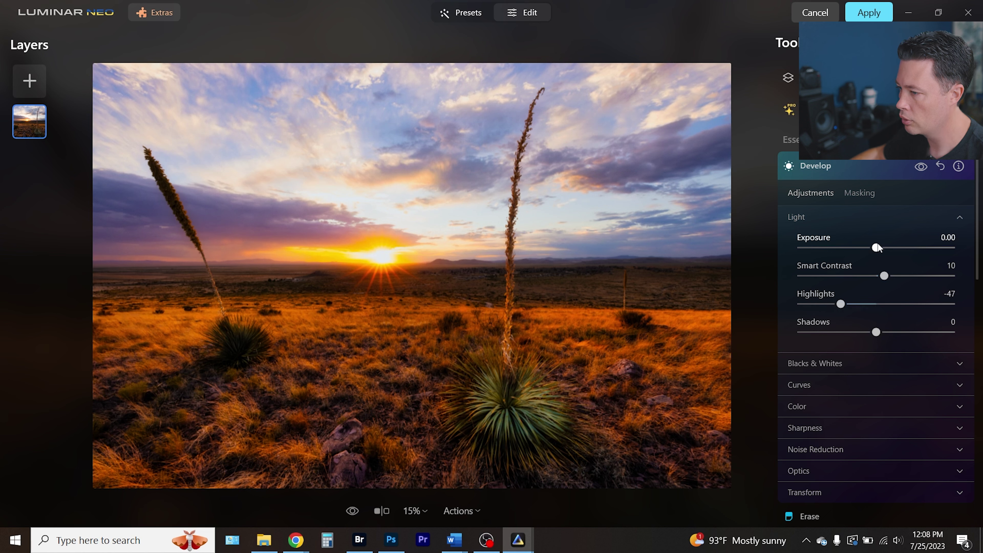
pyautogui.moveTo(878, 248); pyautogui.dragTo(880, 246)
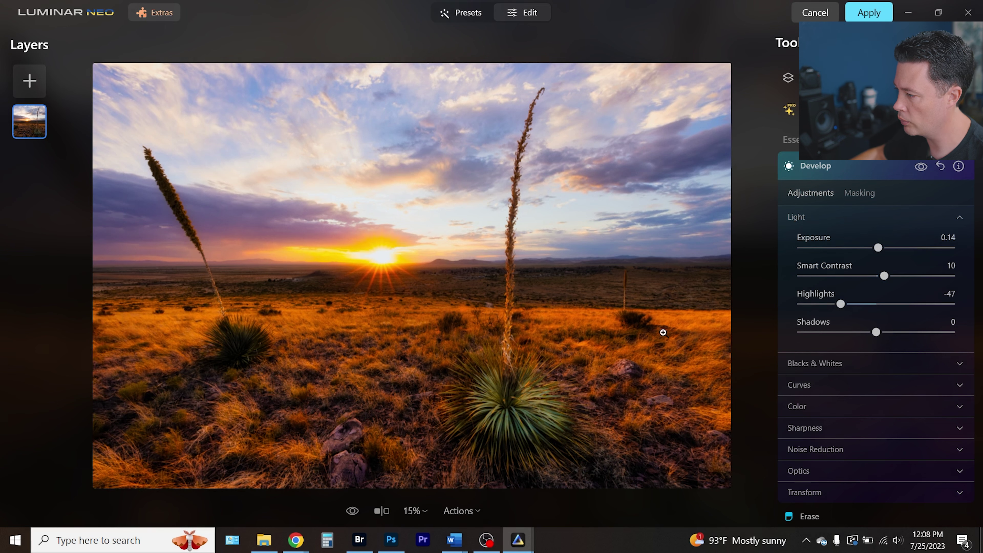
# Mask the Develop adjustments to the sky using Mask AI
pyautogui.click(865, 192)
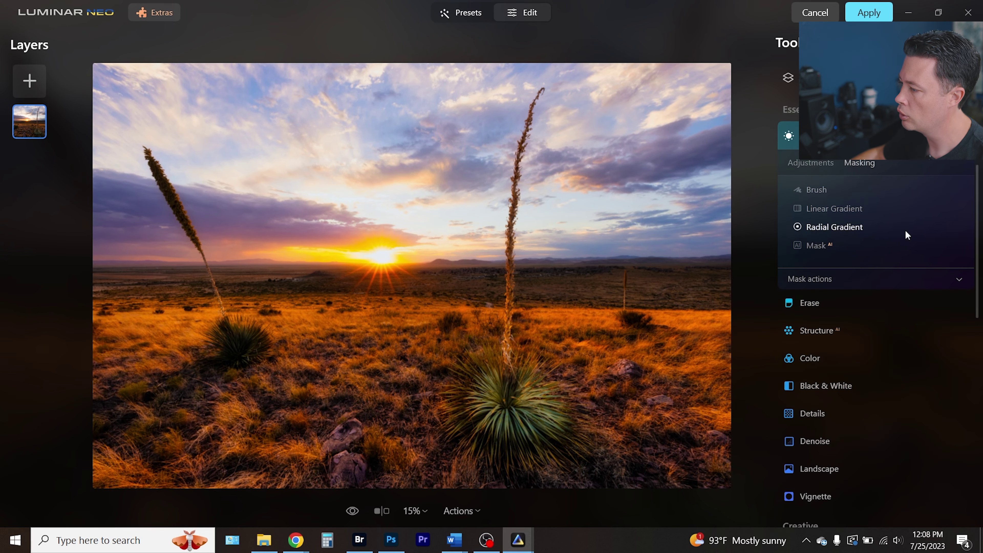
pyautogui.click(813, 245)
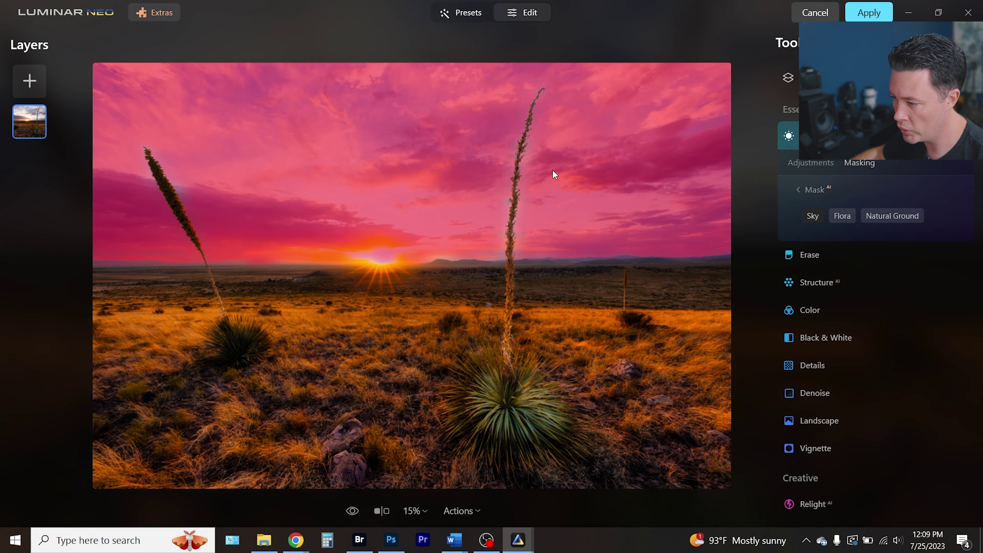
# Set Smart Contrast to 23 and Highlights to -63 for the masked sky in the Develop tool
pyautogui.click(816, 161)
pyautogui.moveTo(885, 246)
pyautogui.mouseDown()
pyautogui.moveTo(902, 247)
pyautogui.moveTo(894, 246)
pyautogui.mouseUp()
pyautogui.moveTo(840, 273)
pyautogui.mouseDown()
pyautogui.moveTo(797, 273)
pyautogui.moveTo(828, 274)
pyautogui.mouseUp()
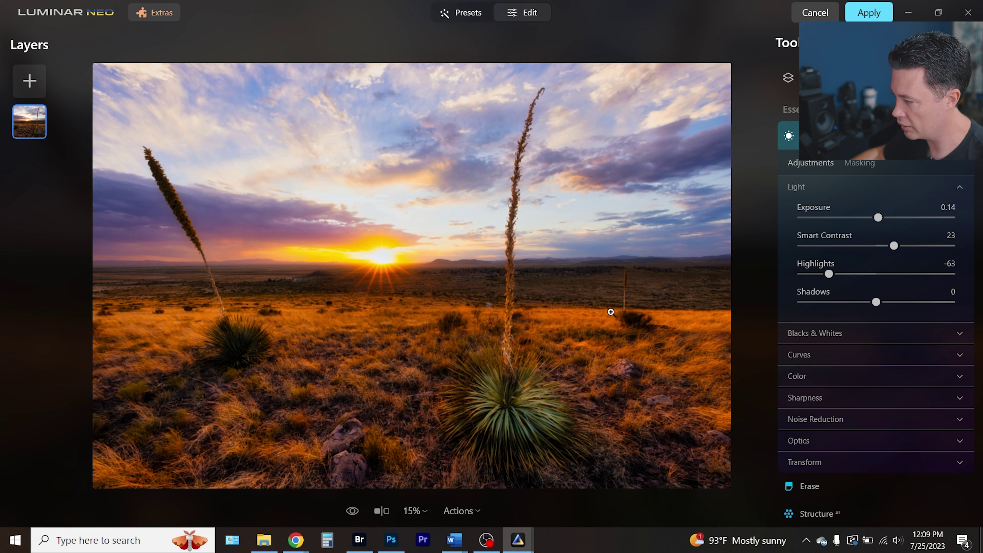
# Apply the Luminar Neo edits to the Photoshop layer and compare Layer 1 with the original background
pyautogui.click(873, 12)
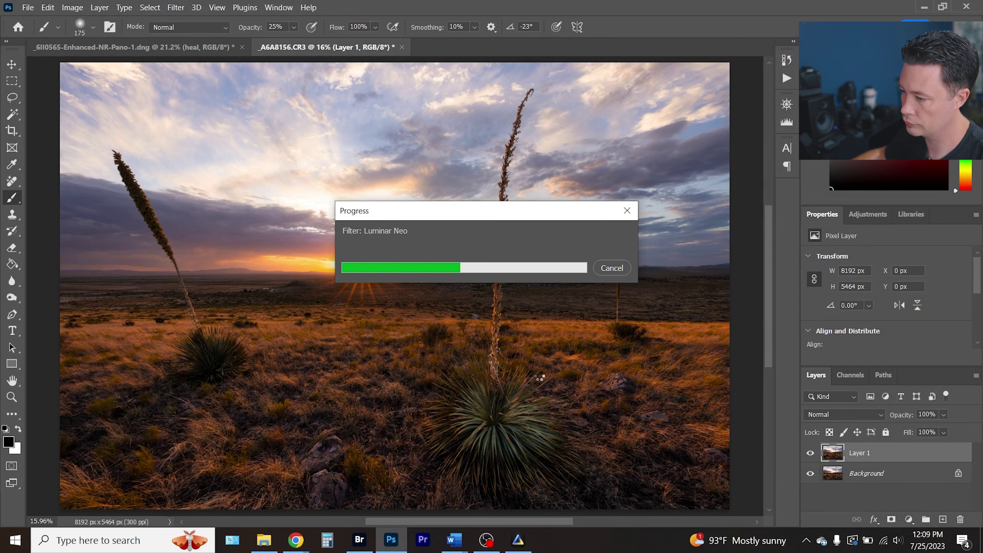
pyautogui.click(810, 454)
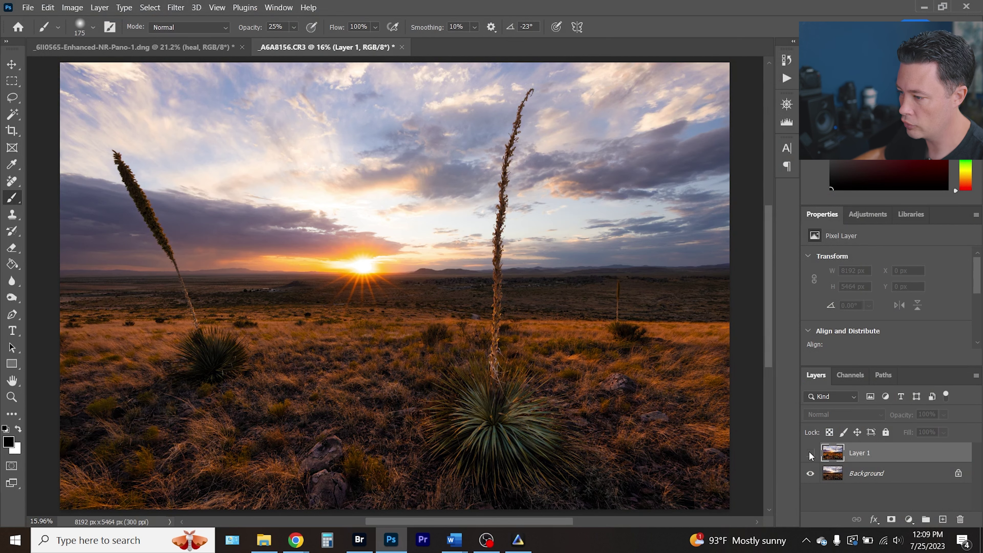
pyautogui.click(810, 454)
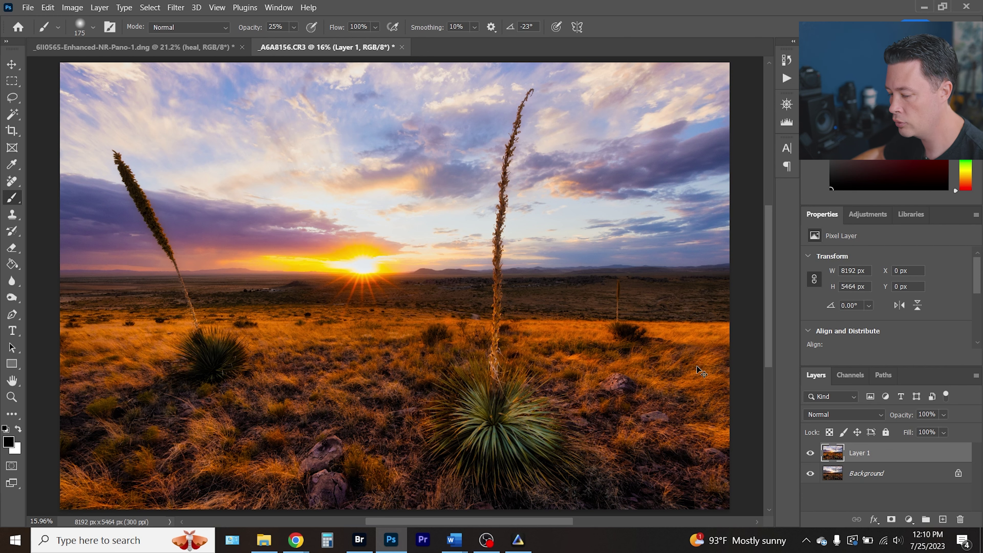
# Open Layer 1 in the Camera Raw Filter and create a large radial gradient mask spanning most of the photo around the sun
pyautogui.hotkey('ctrl', 'shift', 'a')
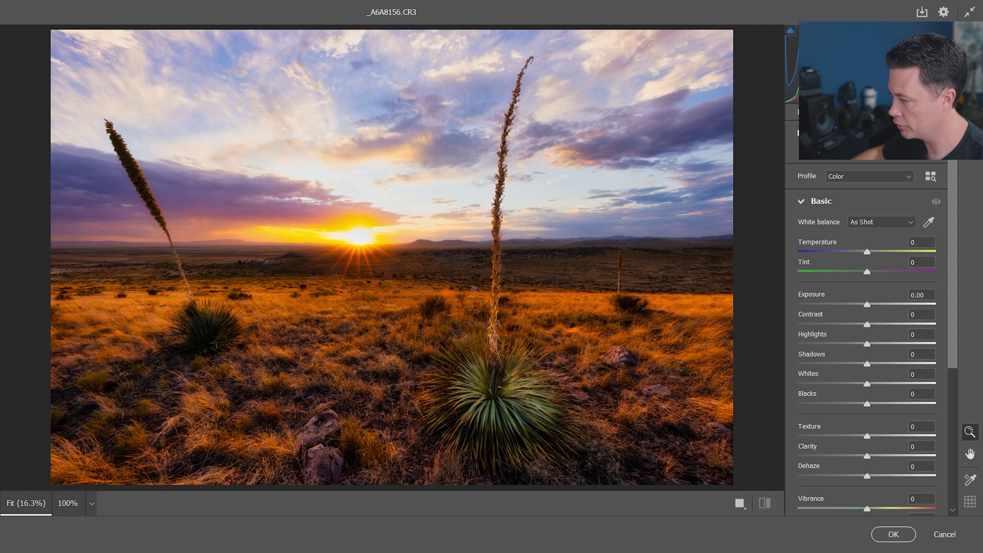
pyautogui.hotkey('shift', 'w')
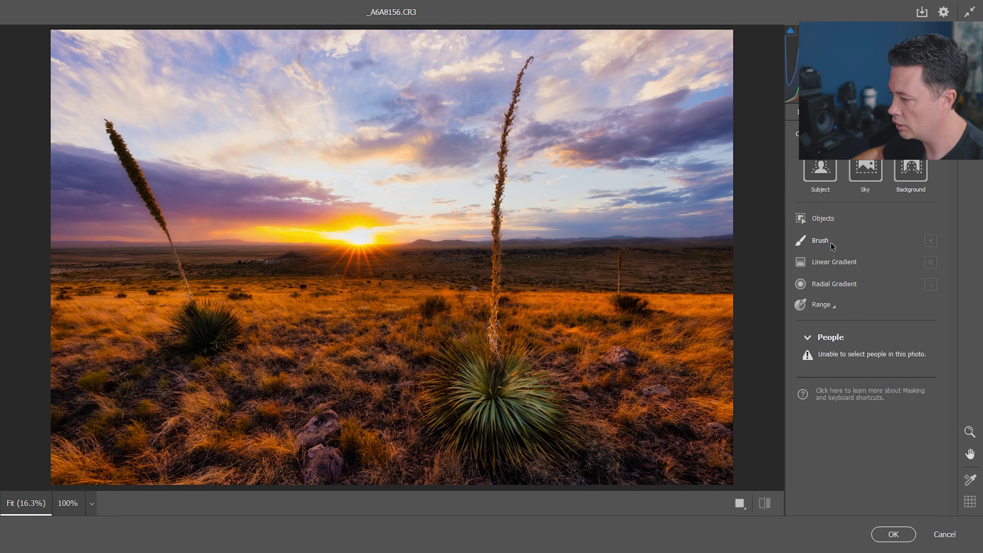
pyautogui.click(836, 285)
pyautogui.moveTo(357, 228); pyautogui.dragTo(522, 388)
pyautogui.moveTo(591, 223); pyautogui.dragTo(699, 225)
pyautogui.moveTo(372, 229); pyautogui.dragTo(392, 262)
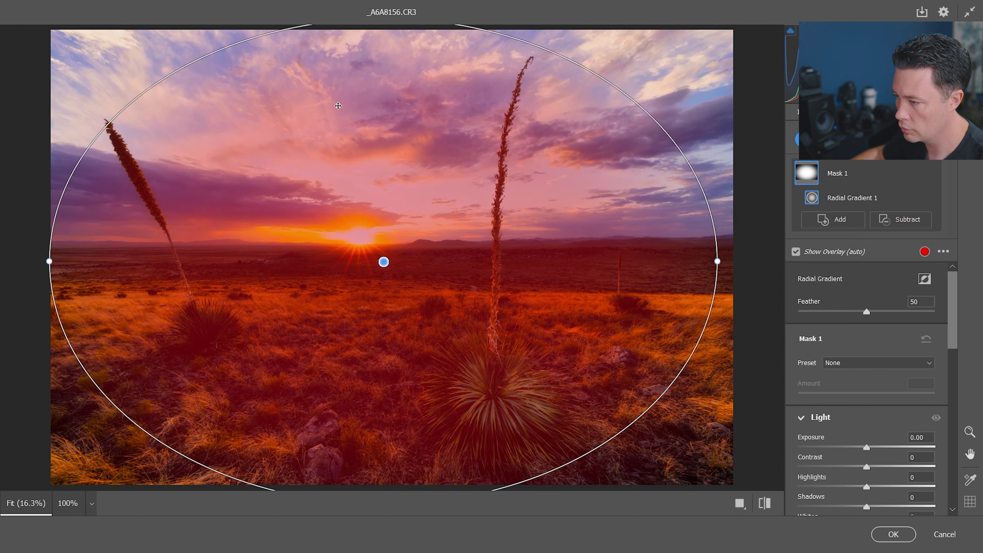
# Resize and recenter the radial gradient within the photo, and invert it so it covers the outer edges
pyautogui.moveTo(48, 260); pyautogui.dragTo(78, 260)
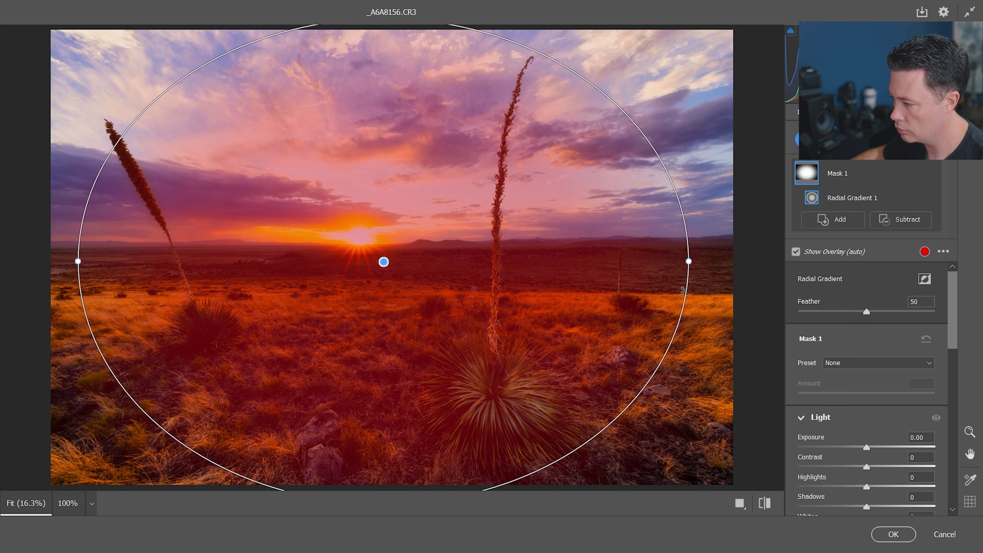
pyautogui.moveTo(689, 262); pyautogui.dragTo(715, 262)
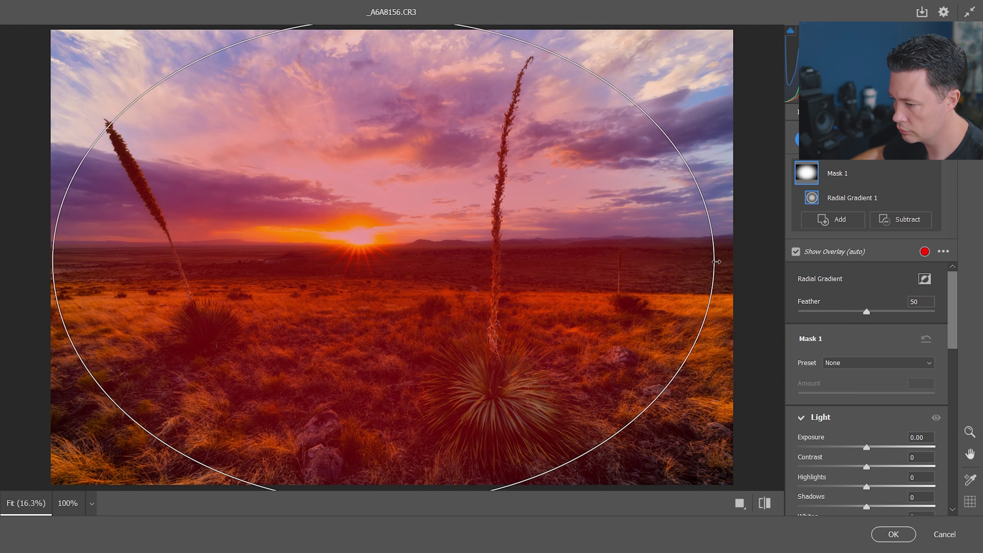
pyautogui.moveTo(441, 275); pyautogui.dragTo(410, 266)
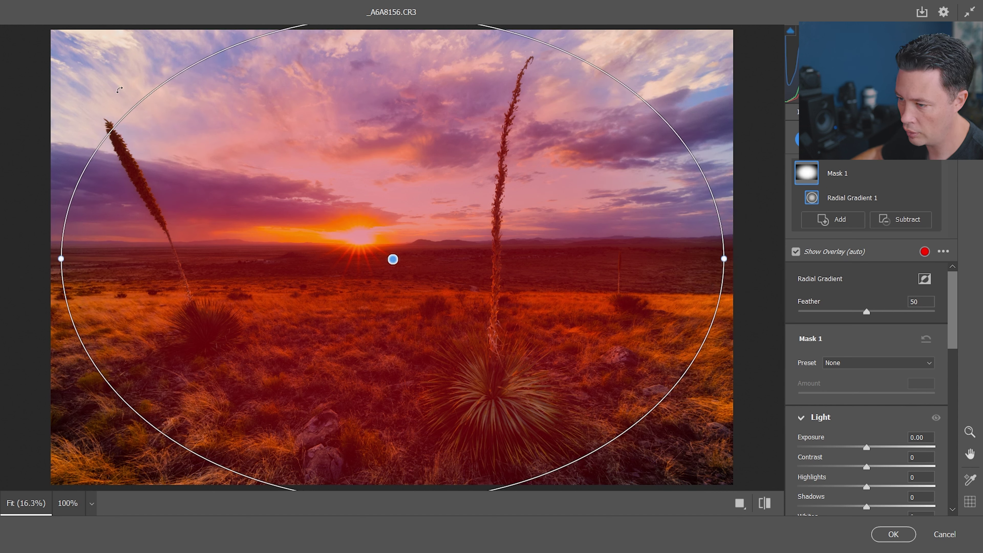
pyautogui.click(916, 198)
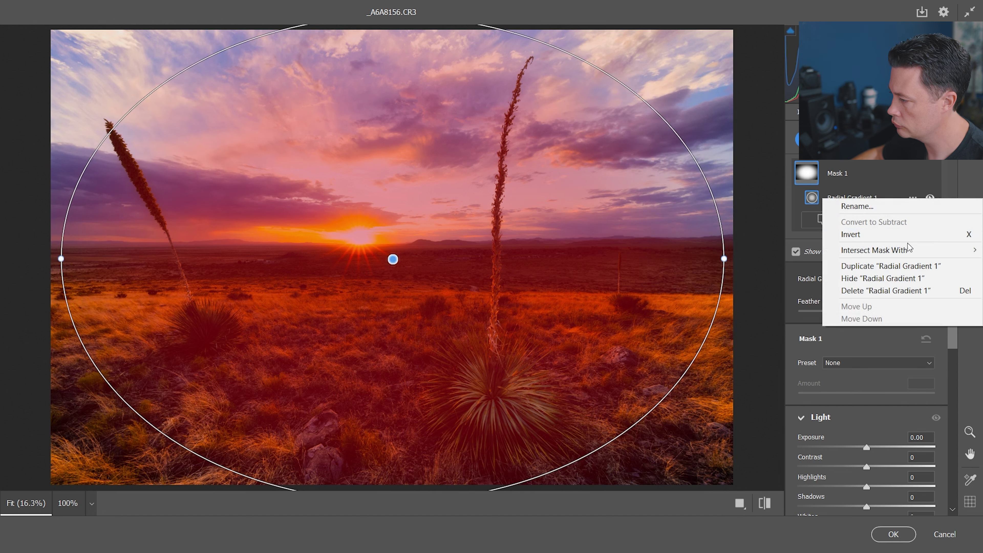
pyautogui.click(867, 236)
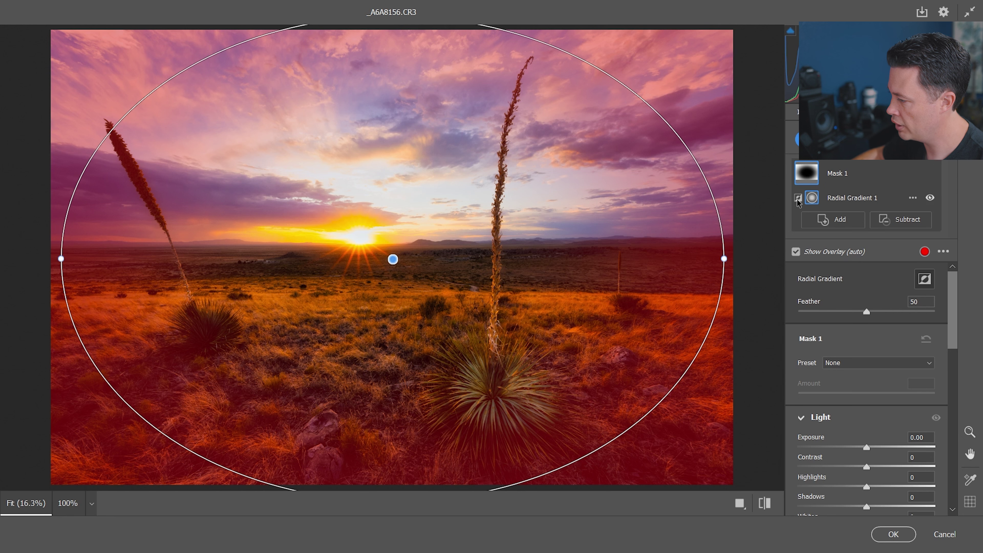
# Set the inverted radial mask's Exposure to -0.65, Highlights to -6 and Shadows to -7, and widen the gradient slightly
pyautogui.scroll(-2, 883, 364)
pyautogui.moveTo(866, 371); pyautogui.dragTo(855, 371)
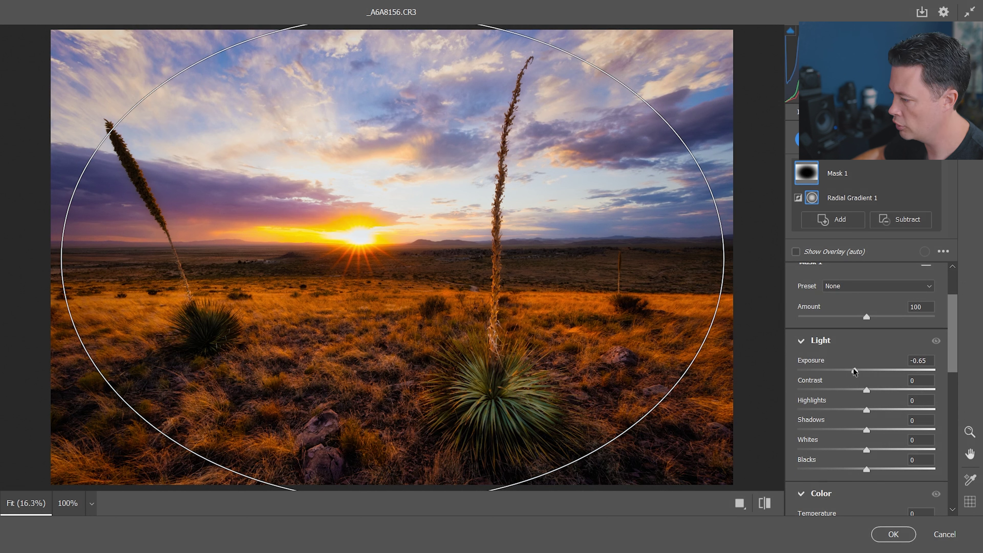
pyautogui.moveTo(866, 410); pyautogui.dragTo(862, 409)
pyautogui.moveTo(866, 430); pyautogui.dragTo(861, 430)
pyautogui.moveTo(724, 259); pyautogui.dragTo(728, 258)
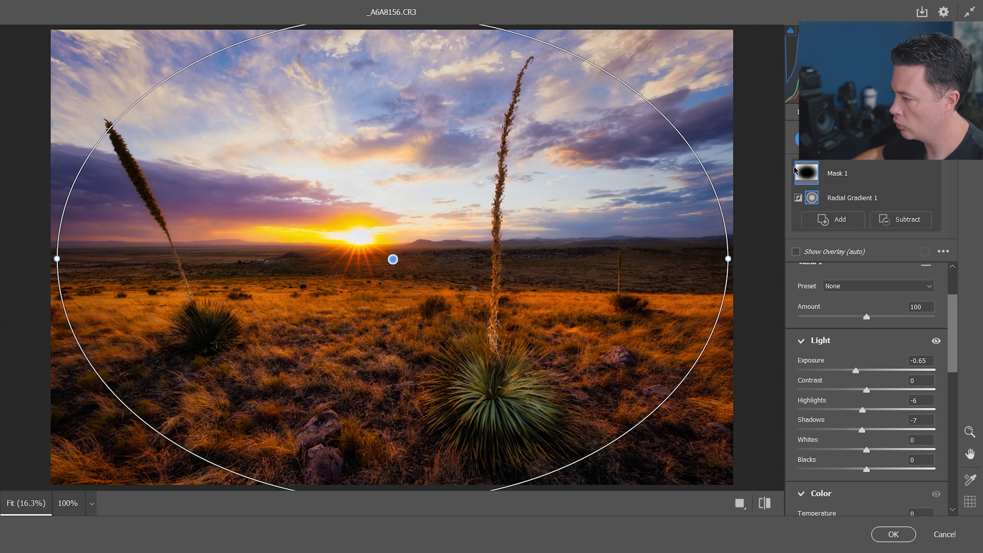
# Create a new brush mask and paint it over the foreground grass, rocks and both yucca plants
pyautogui.click(832, 219)
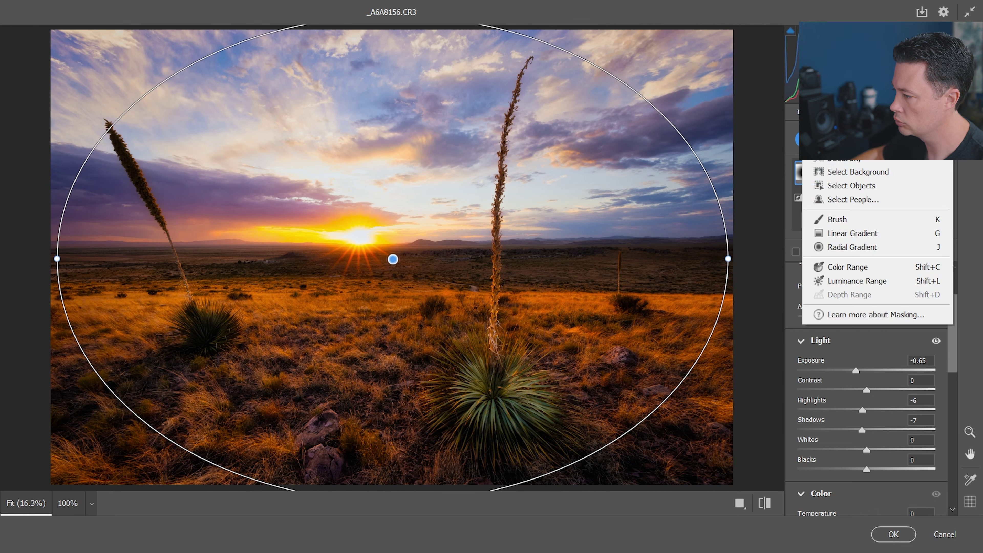
pyautogui.click(837, 219)
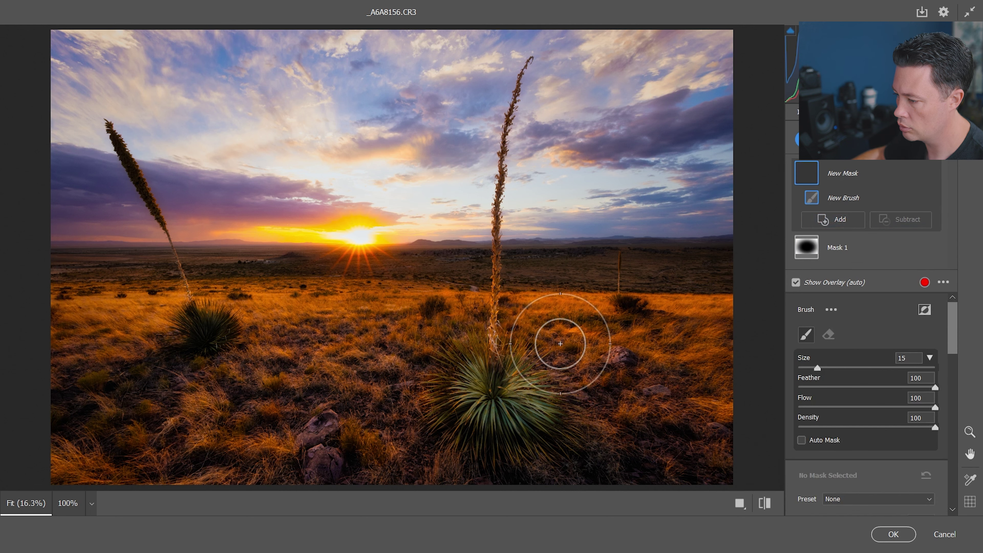
pyautogui.moveTo(488, 418)
pyautogui.mouseDown()
pyautogui.moveTo(502, 390)
pyautogui.moveTo(474, 351)
pyautogui.moveTo(397, 334)
pyautogui.moveTo(145, 323)
pyautogui.moveTo(248, 375)
pyautogui.moveTo(393, 410)
pyautogui.moveTo(509, 307)
pyautogui.moveTo(555, 322)
pyautogui.moveTo(197, 321)
pyautogui.mouseUp()
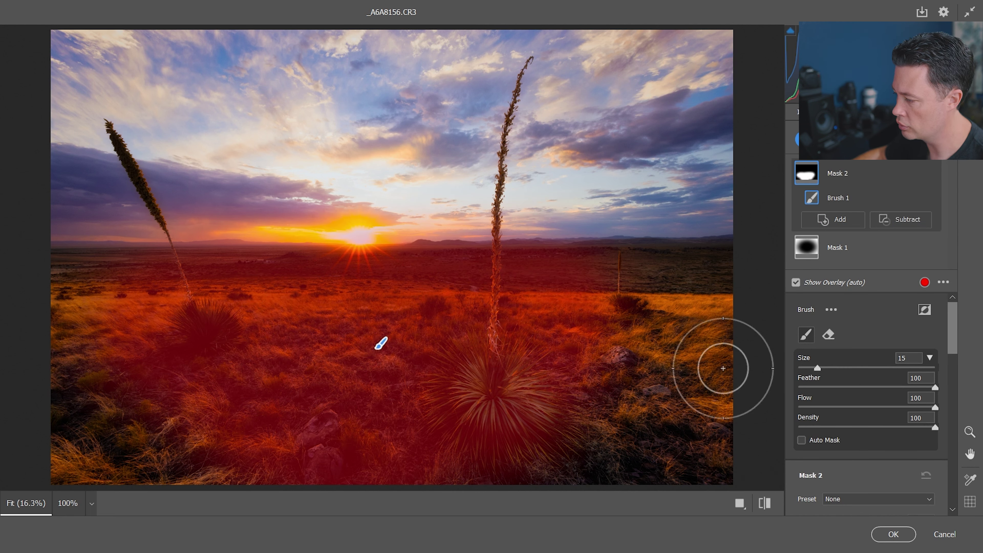
# Set Clarity to +13 and Texture to +7 for the brushed foreground mask
pyautogui.scroll(-2, 867, 417)
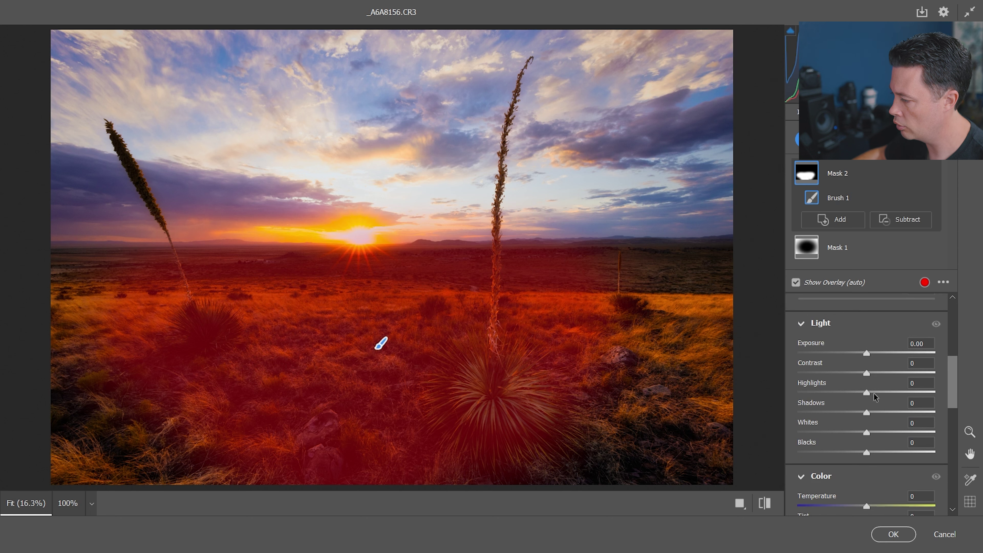
pyautogui.scroll(-6, 874, 393)
pyautogui.scroll(-2, 873, 422)
pyautogui.moveTo(867, 437)
pyautogui.mouseDown()
pyautogui.moveTo(889, 434)
pyautogui.moveTo(879, 431)
pyautogui.mouseUp()
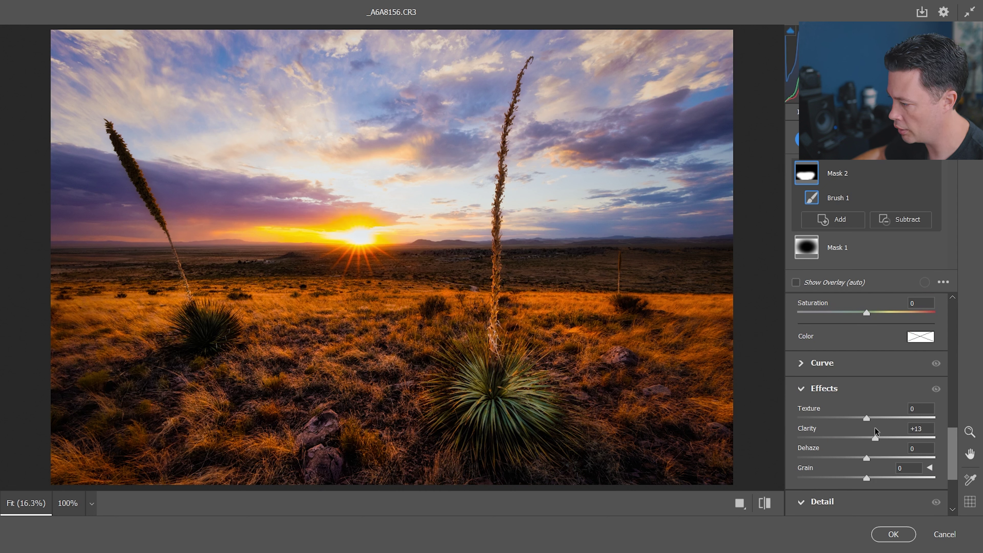
pyautogui.moveTo(869, 419); pyautogui.dragTo(874, 418)
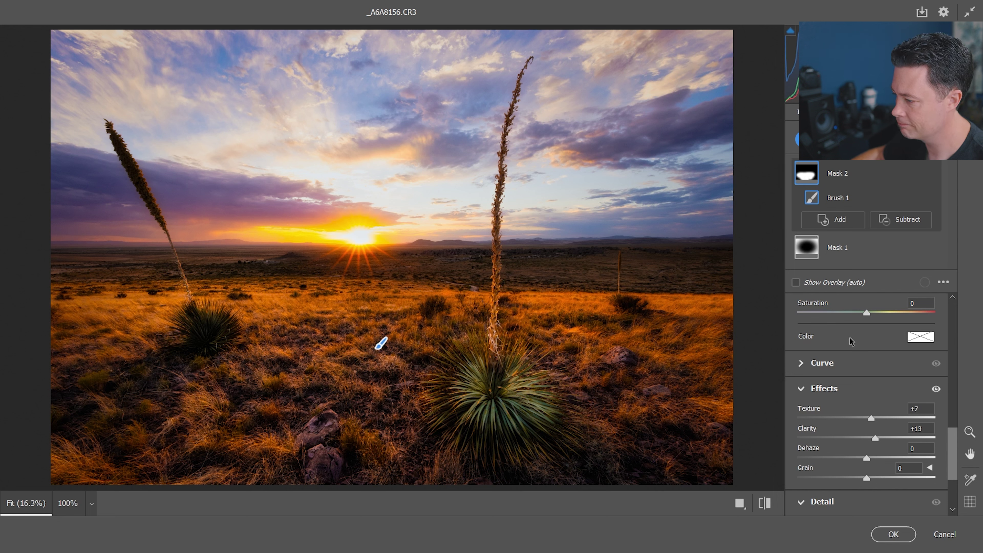
# Set the foreground mask's Exposure to +0.60 and apply the Camera Raw adjustments
pyautogui.scroll(5, 854, 334)
pyautogui.moveTo(869, 378); pyautogui.dragTo(874, 379)
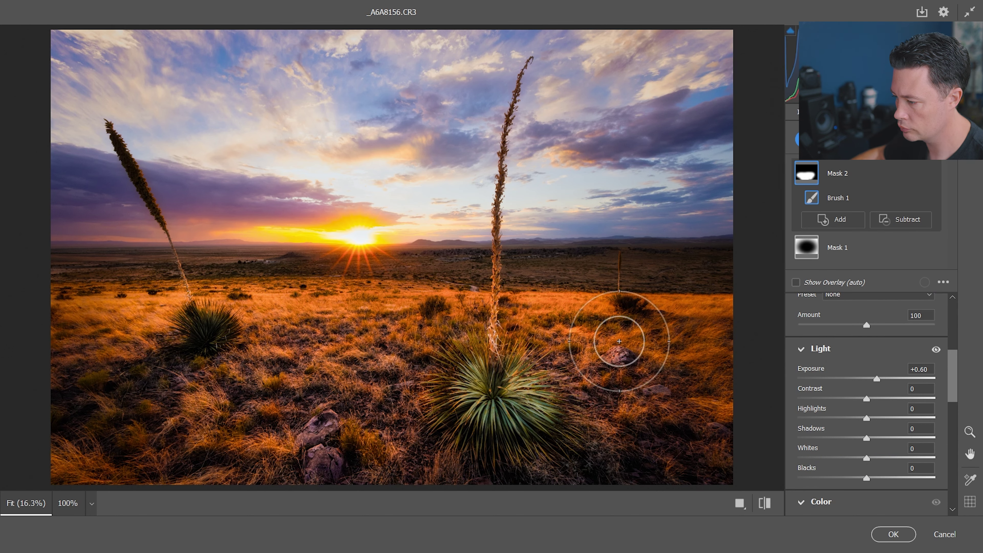
pyautogui.press('Return')
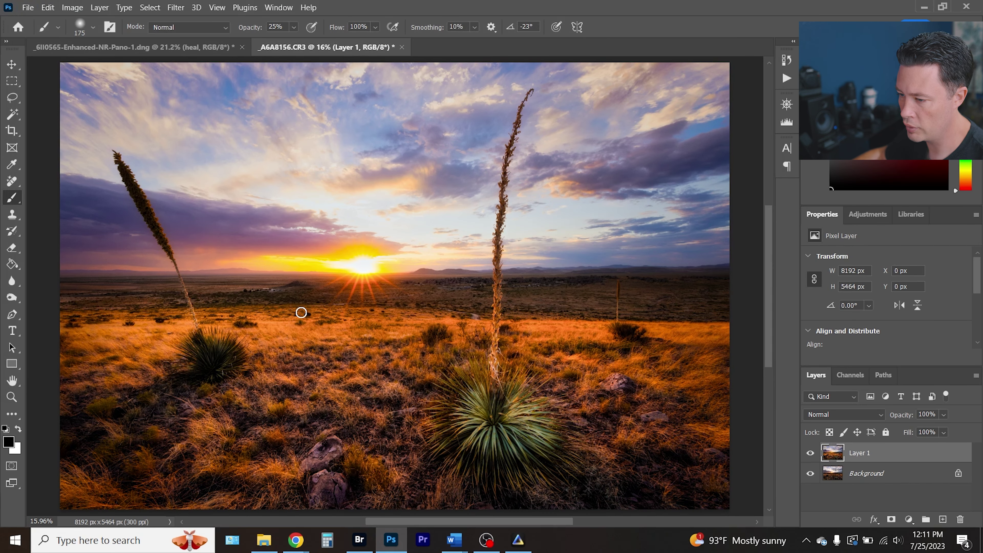
# Create a new layer named heal and use the Remove tool to clear distracting spots from the distant plain below the horizon
pyautogui.hotkey('ctrl', 'shift', 'n')
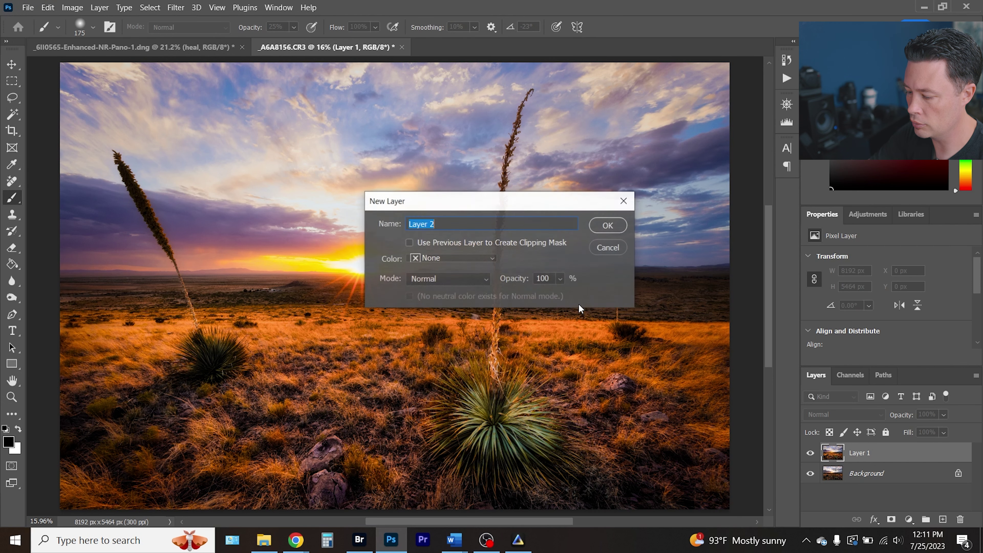
pyautogui.write('hea')
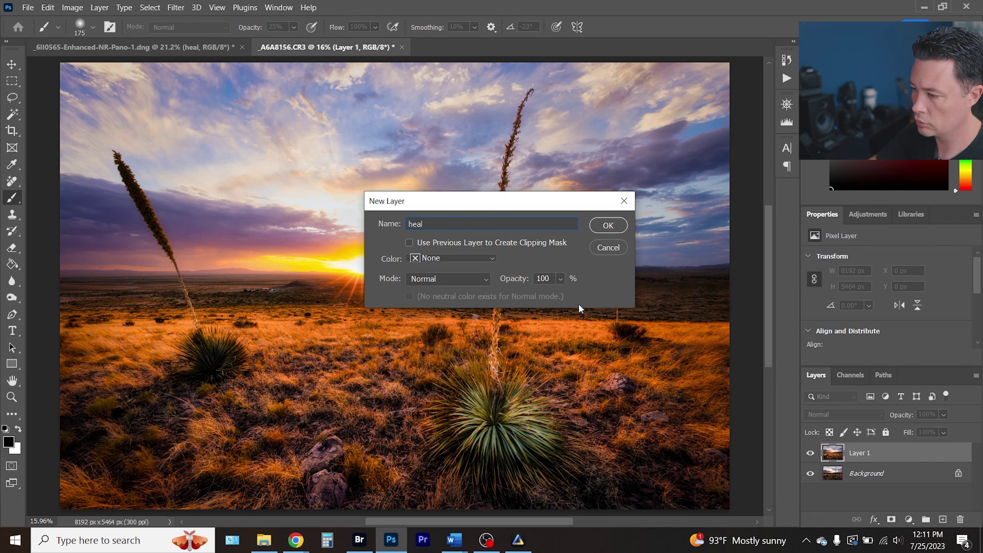
pyautogui.write('l')
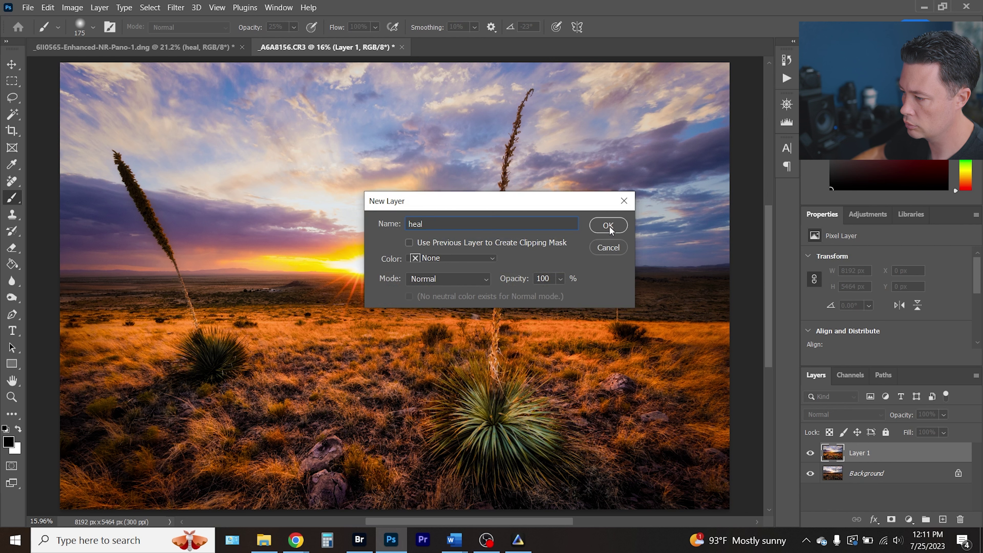
pyautogui.click(608, 225)
pyautogui.press('j')
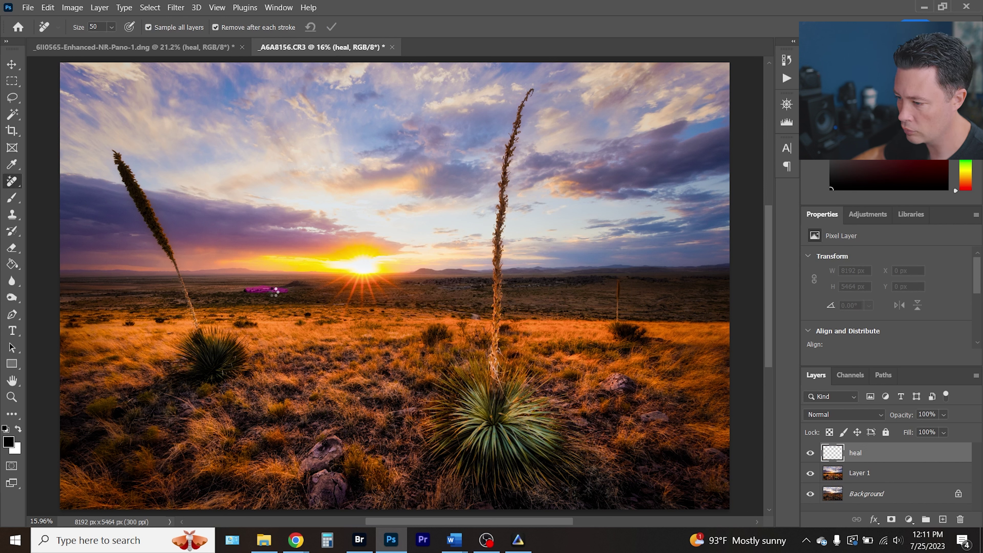
pyautogui.moveTo(269, 293)
pyautogui.mouseDown()
pyautogui.moveTo(284, 296)
pyautogui.moveTo(267, 295)
pyautogui.mouseUp()
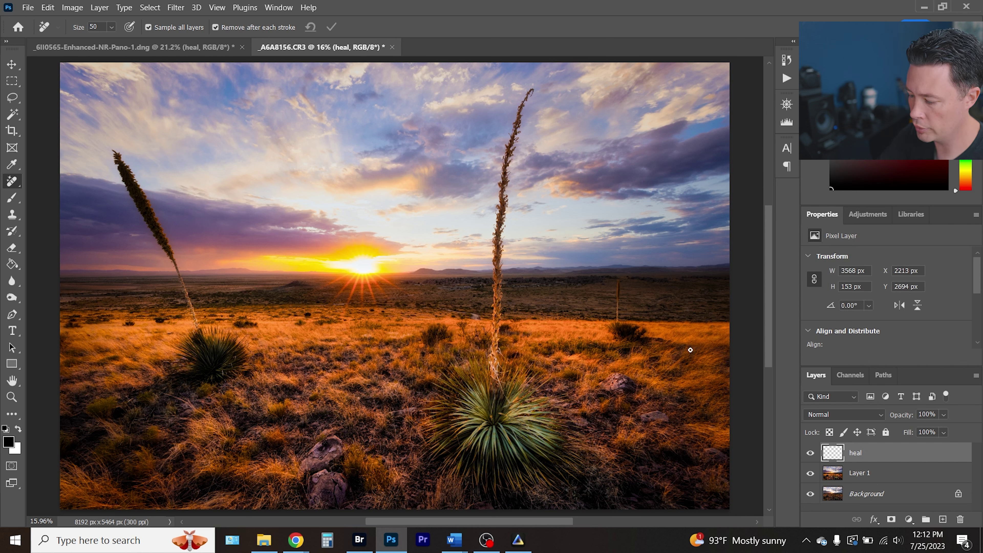
# Create a new layer named dodge in Overlay mode, filled with 50% gray
pyautogui.hotkey('ctrl', 'shift', 'n')
pyautogui.write('dodge')
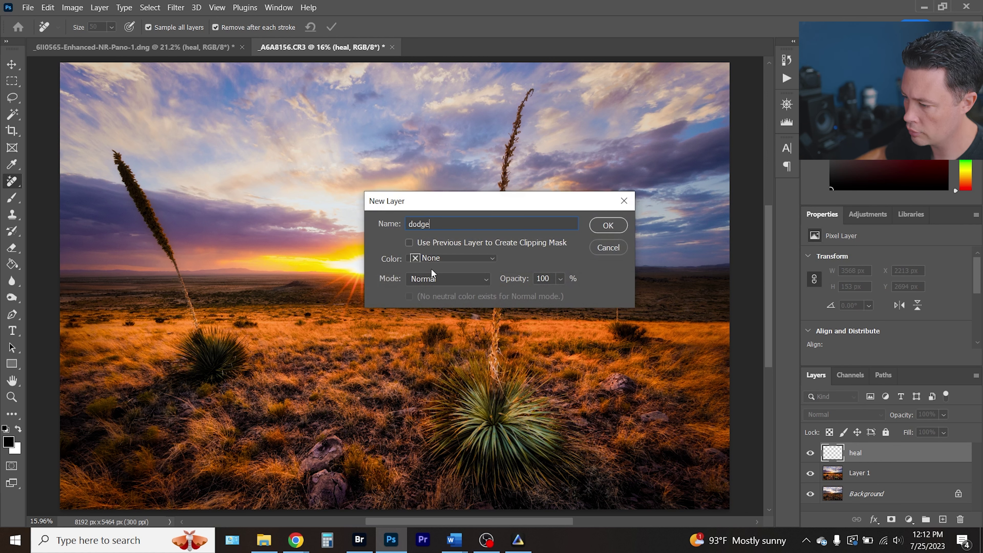
pyautogui.click(432, 273)
pyautogui.click(432, 335)
pyautogui.click(462, 297)
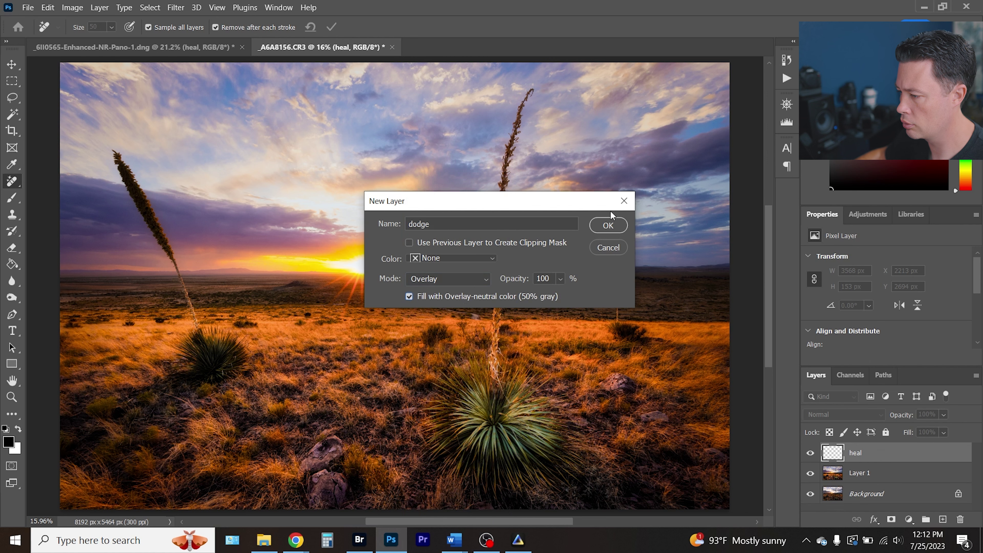
pyautogui.click(607, 226)
# Dodge the foreground grass, rocks and yucca on the dodge layer, enlarging the Dodge brush to 400
pyautogui.moveTo(11, 297)
pyautogui.mouseDown()
pyautogui.moveTo(89, 297)
pyautogui.moveTo(76, 306)
pyautogui.moveTo(68, 299)
pyautogui.mouseUp()
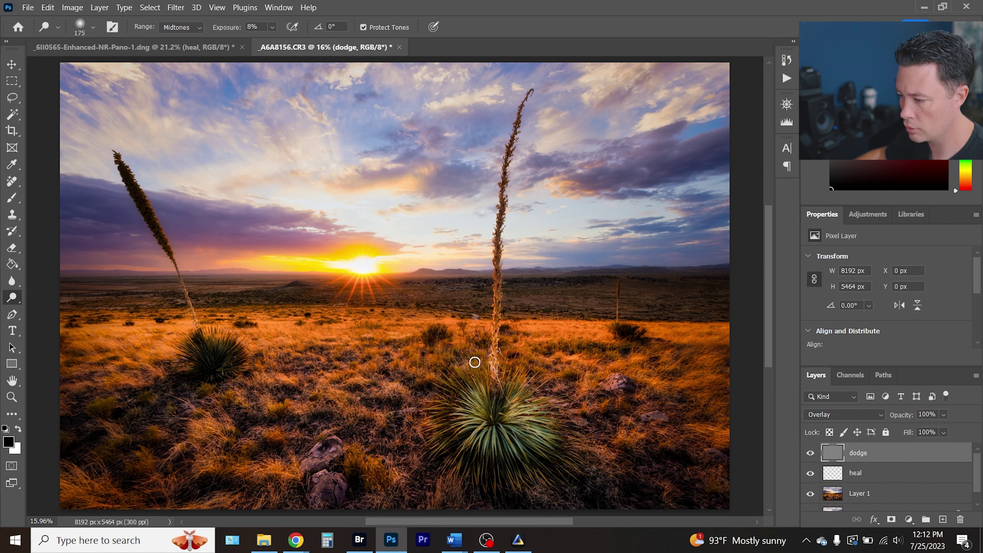
pyautogui.press(']')
pyautogui.press(']')
pyautogui.press(']')
pyautogui.press(']')
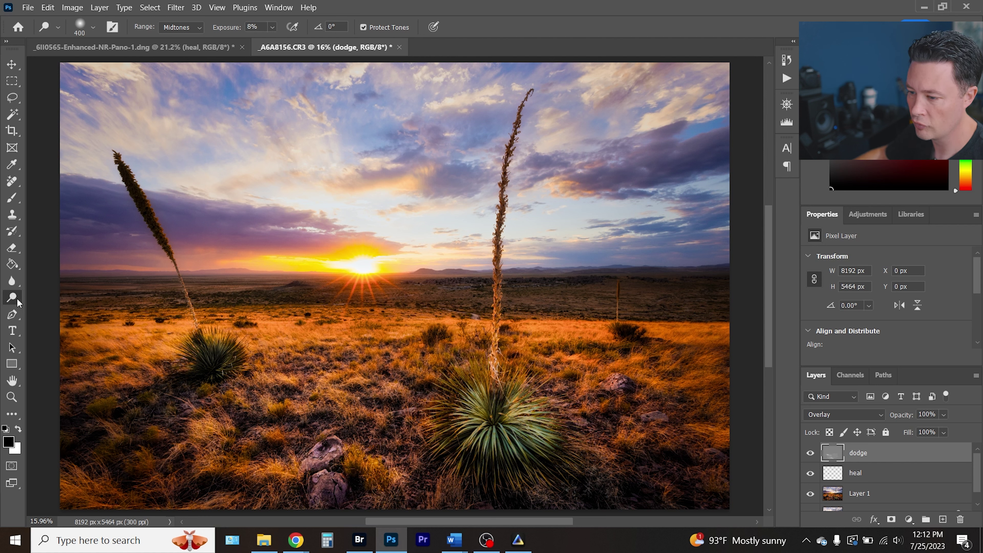
# Burn the area around the rock beside the large yucca with a size 700 brush, and compare the dodge layer on and off
pyautogui.rightClick(26, 296)
pyautogui.click(63, 309)
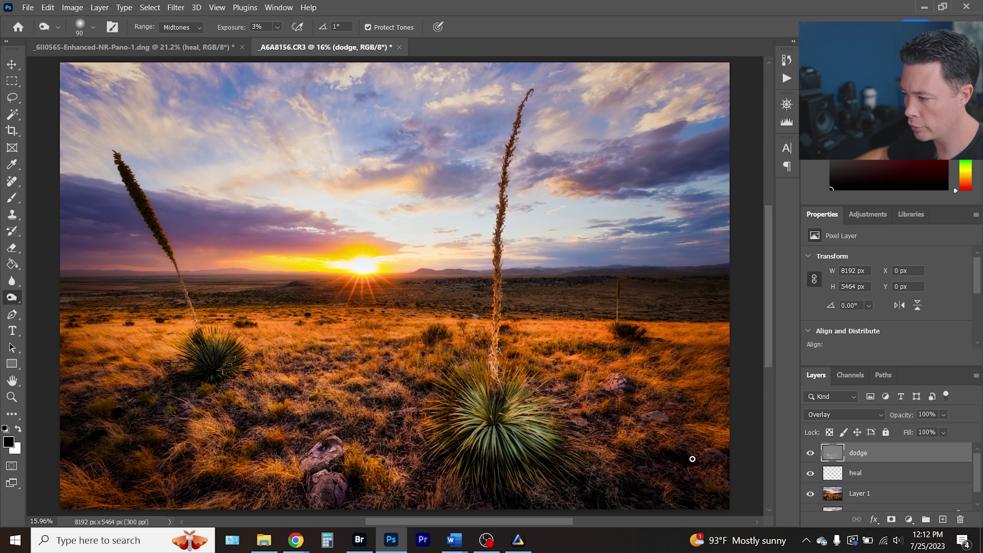
pyautogui.press(']')
pyautogui.press(']')
pyautogui.press(']')
pyautogui.press(']')
pyautogui.press(']')
pyautogui.press(']')
pyautogui.press(']')
pyautogui.press(']')
pyautogui.press(']')
pyautogui.press(']')
pyautogui.press(']')
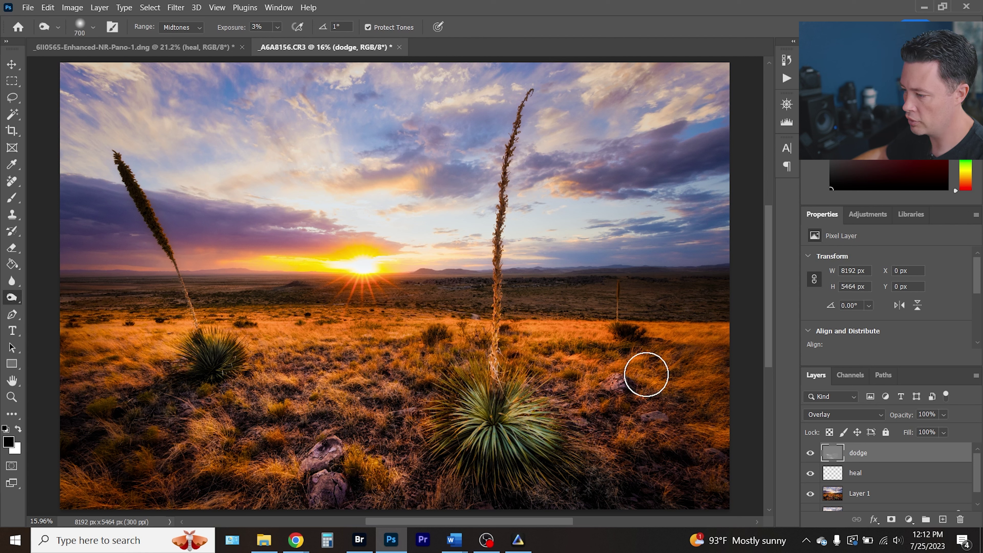
pyautogui.moveTo(620, 379)
pyautogui.mouseDown()
pyautogui.moveTo(658, 376)
pyautogui.moveTo(629, 389)
pyautogui.moveTo(638, 379)
pyautogui.moveTo(614, 373)
pyautogui.mouseUp()
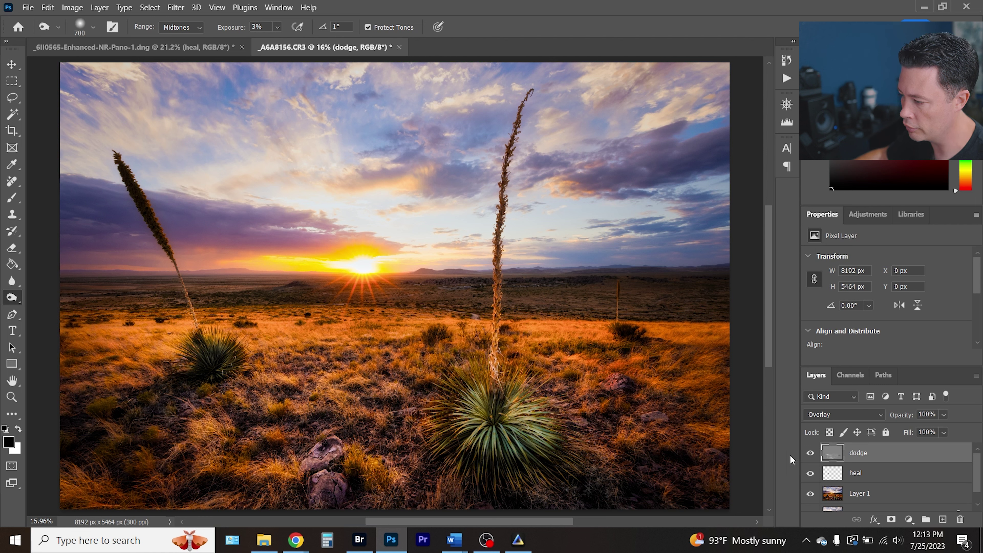
pyautogui.click(811, 453)
pyautogui.click(810, 453)
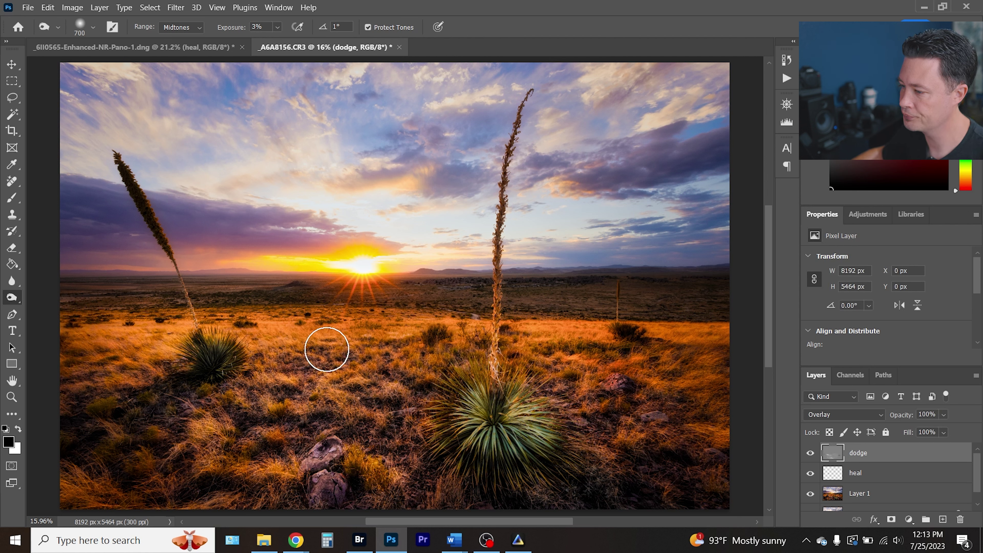
# Reduce the Burn brush size to 250
pyautogui.press('[')
pyautogui.press('[')
pyautogui.press('[')
pyautogui.press('[')
pyautogui.press('[')
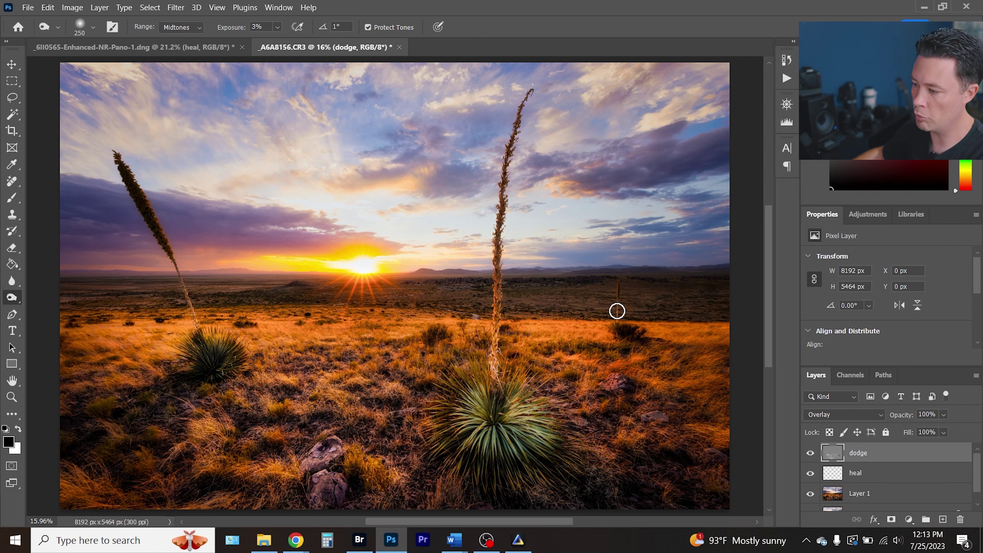